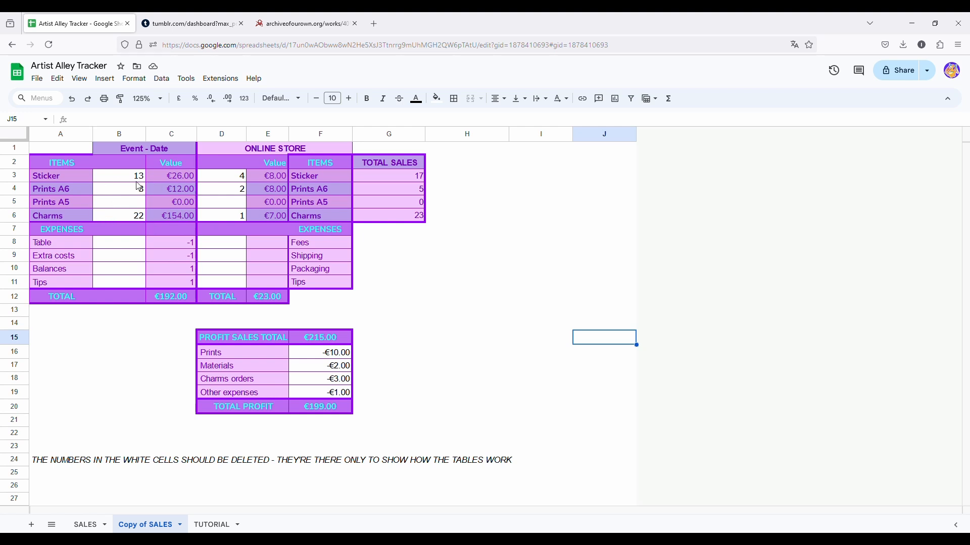
Clear the event quantities in B3:B6 of the Copy of SALES sheet and set the Table expense in C8 to -50.
left_click_drag(137, 176, 136, 214)
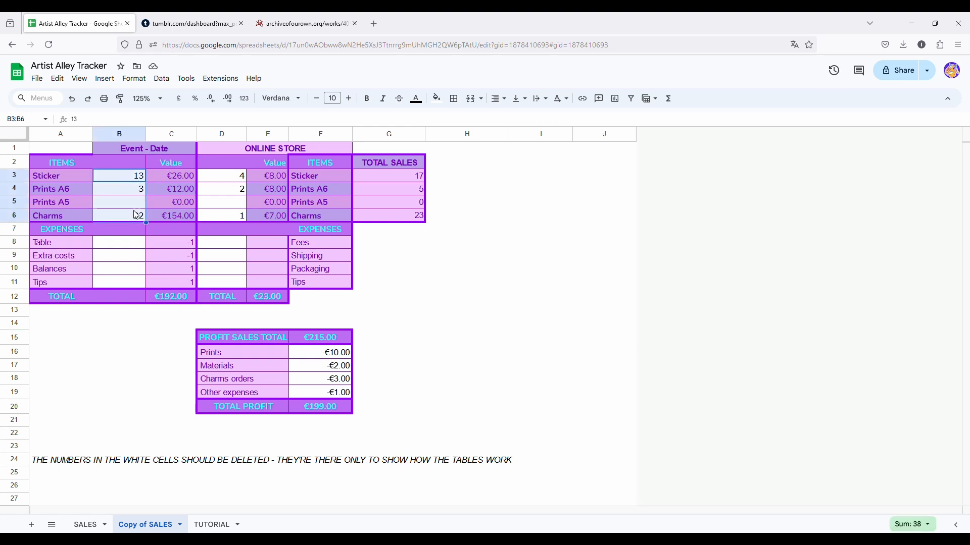
key("Delete")
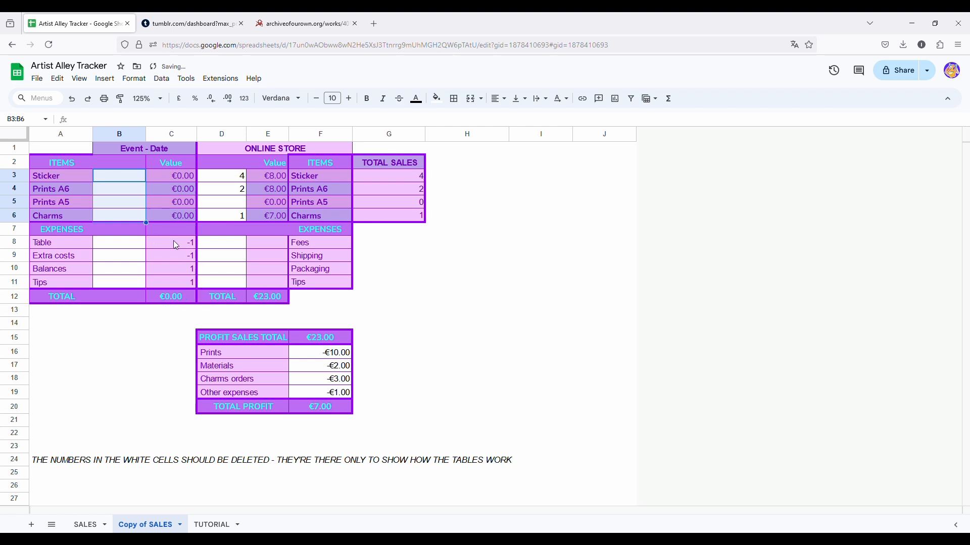
left_click(174, 242)
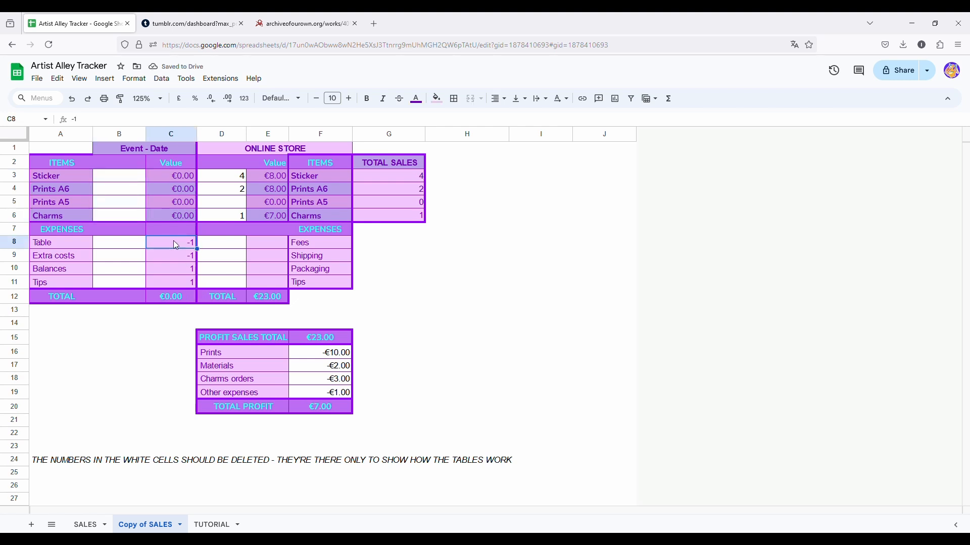
type("50")
key("BackSpace")
key("BackSpace")
type("-50")
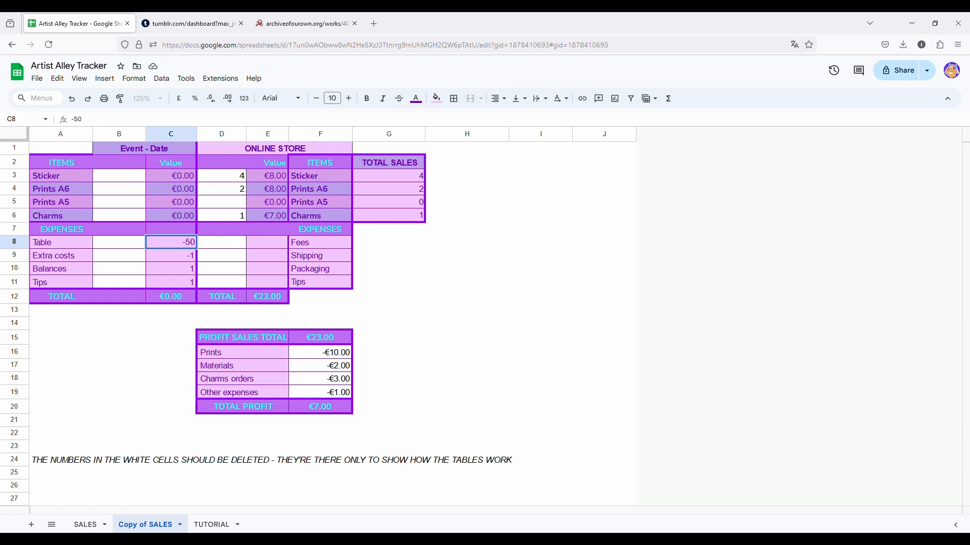
left_click(154, 337)
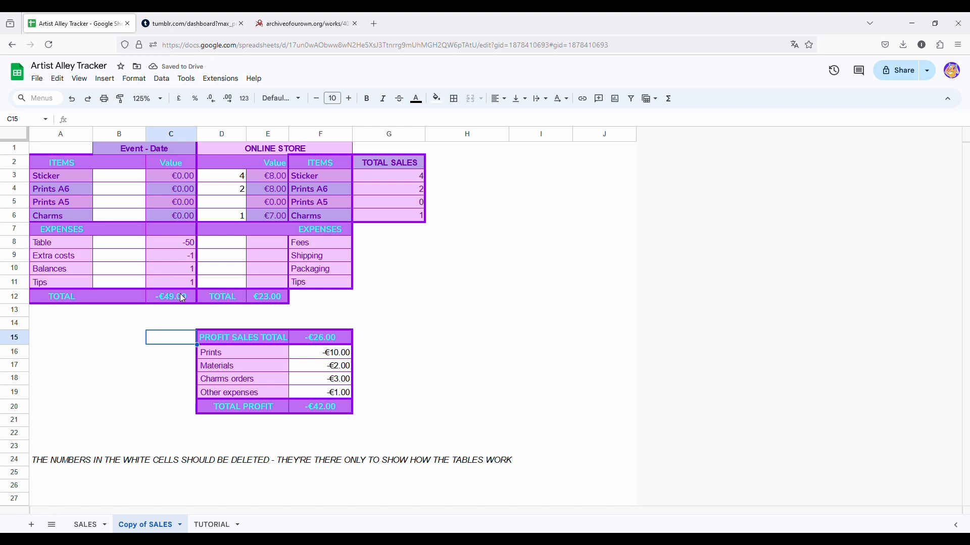
Enter 40 as the event quantity for Prints A5 in B5.
left_click(126, 178)
left_click(125, 202)
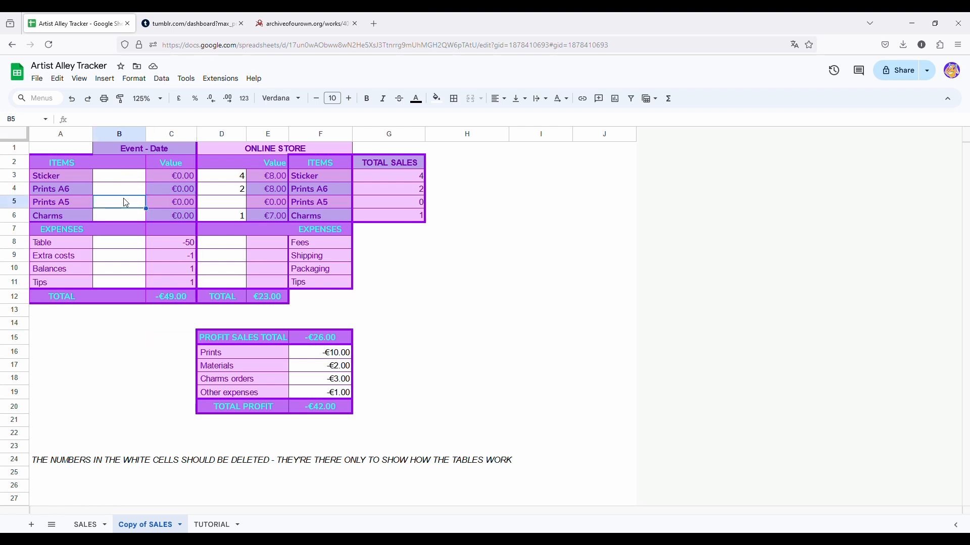
type("40")
left_click(122, 249)
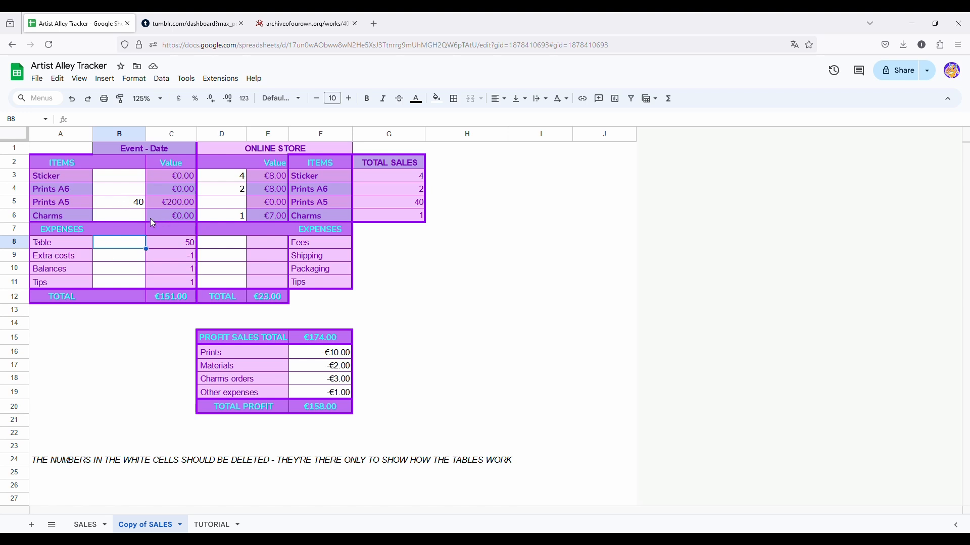
left_click(140, 205)
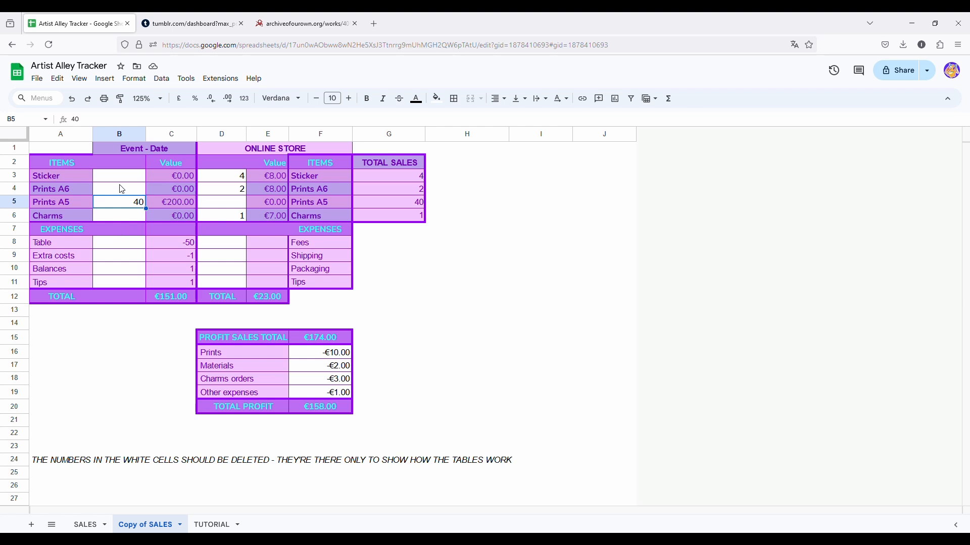
Enter an event quantity of 2 for both Sticker (B3) and Prints A6 (B4).
left_click(121, 189)
left_click(127, 178)
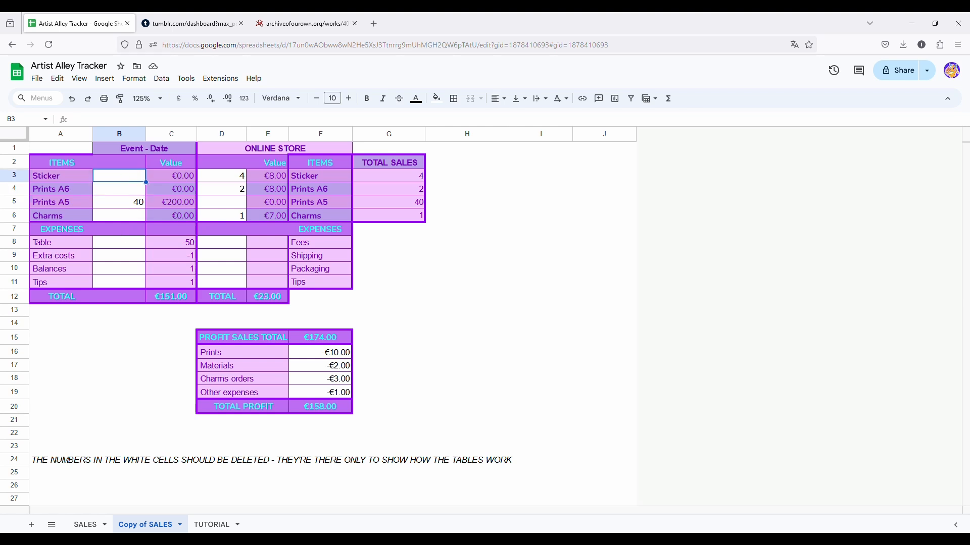
type("2")
left_click(130, 191)
type("2")
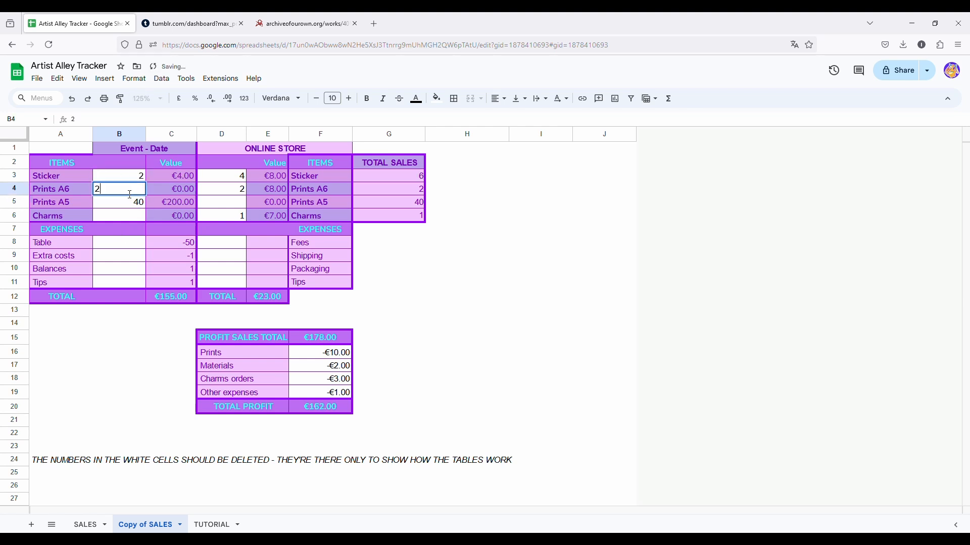
key("Return")
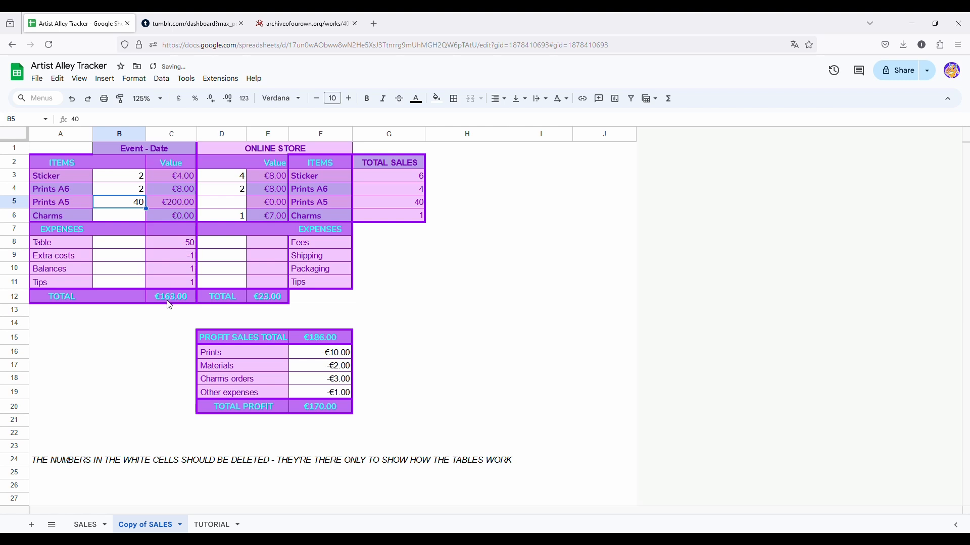
Clear the event expense values in C8:C11 and the event item quantities in B3:B6.
left_click_drag(176, 241, 177, 277)
key("Delete")
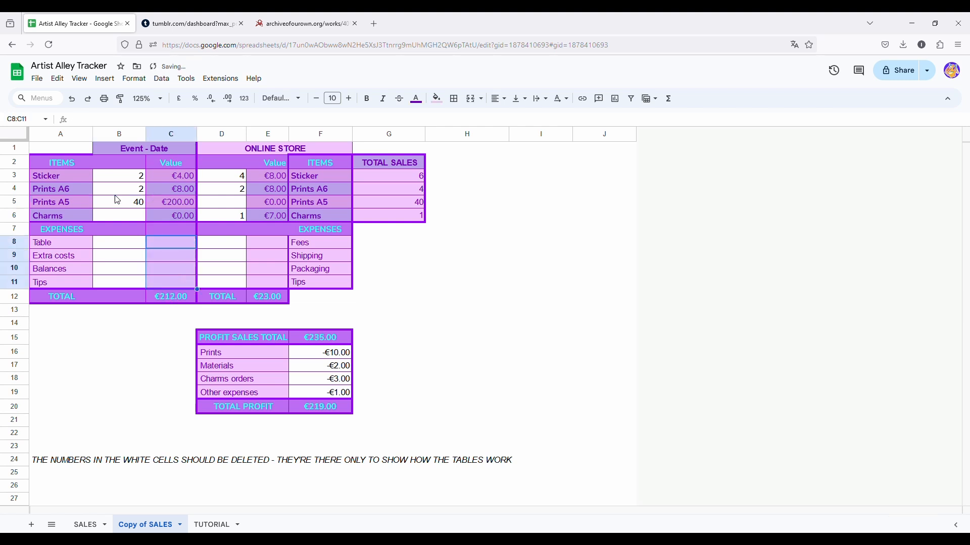
left_click_drag(119, 177, 120, 214)
key("Delete")
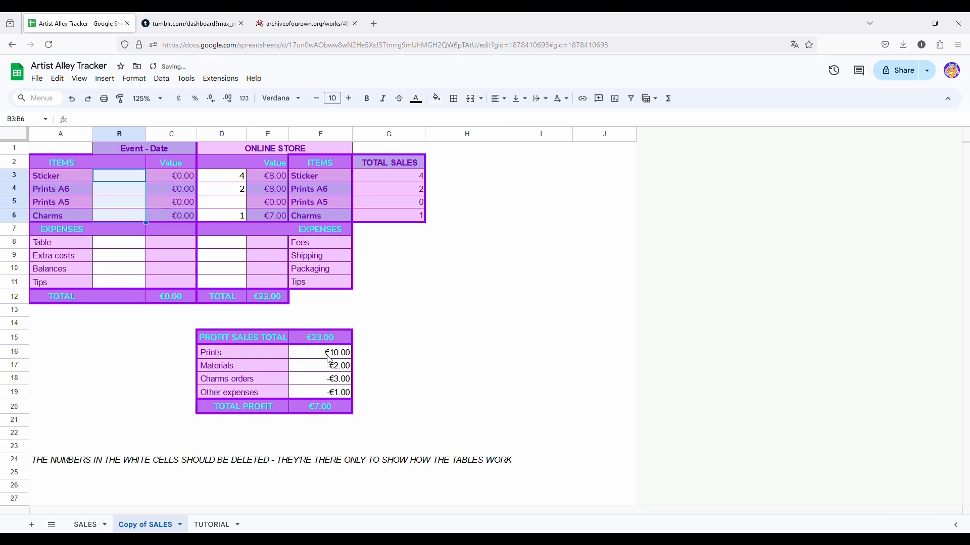
Look through the TUTORIAL sheet, from adding new products to the section on adapting the tracker.
left_click(211, 524)
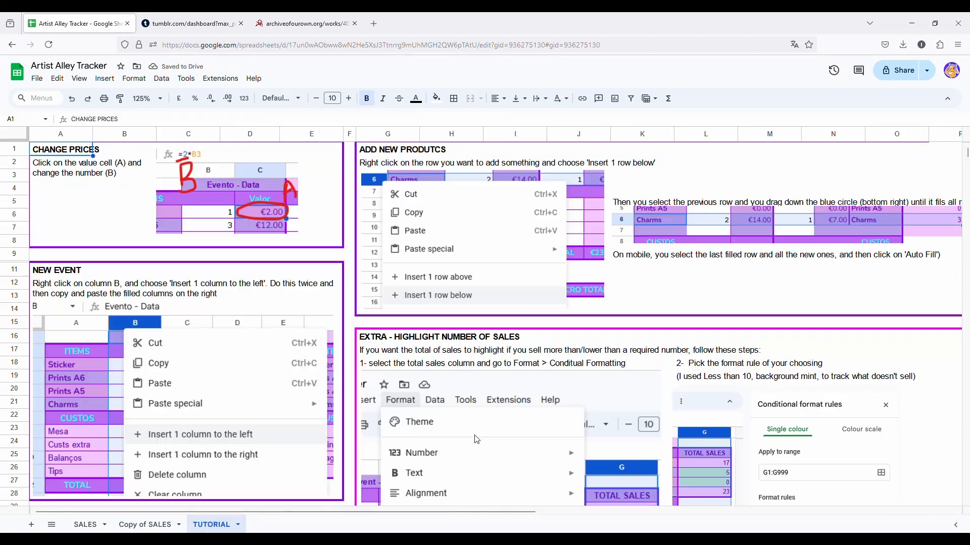
left_click_drag(408, 511, 595, 491)
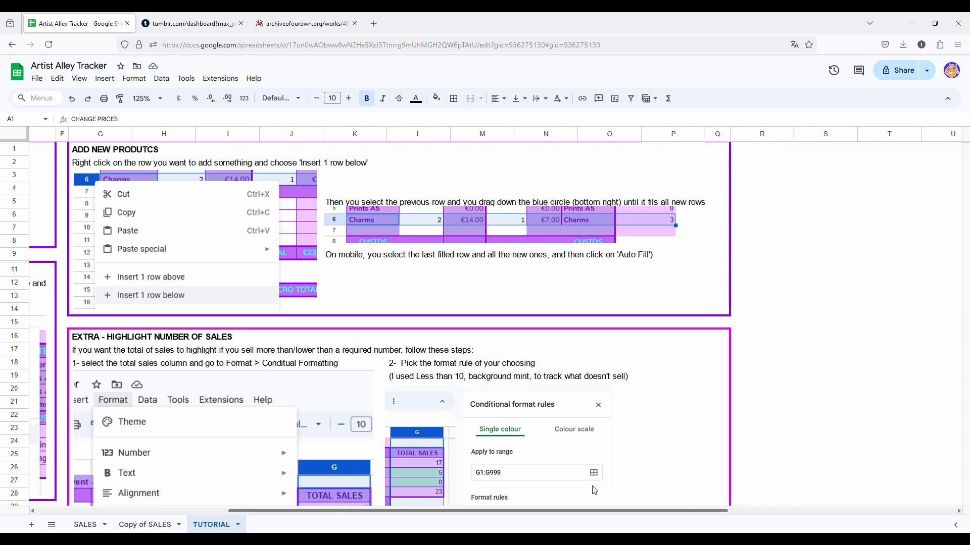
scroll(594, 491, "down", 10)
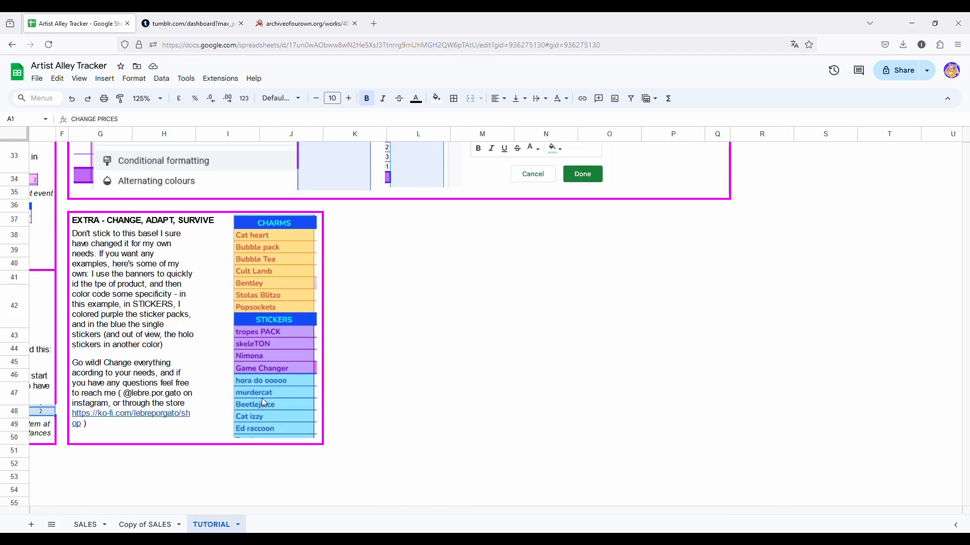
On the SALES sheet, clear the sample quantities for the event in B3:B6 and for the online store in D3:D6.
left_click(85, 524)
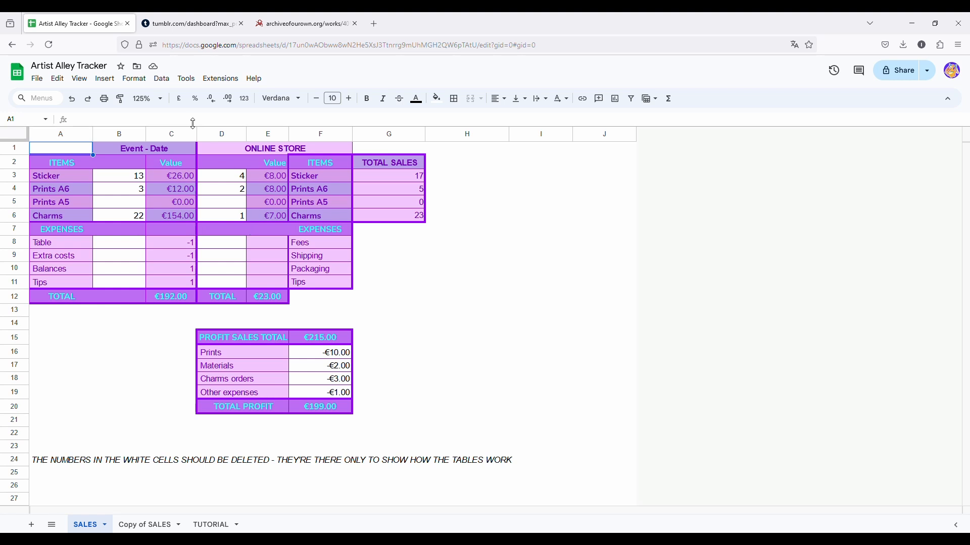
left_click(73, 178)
left_click(173, 177)
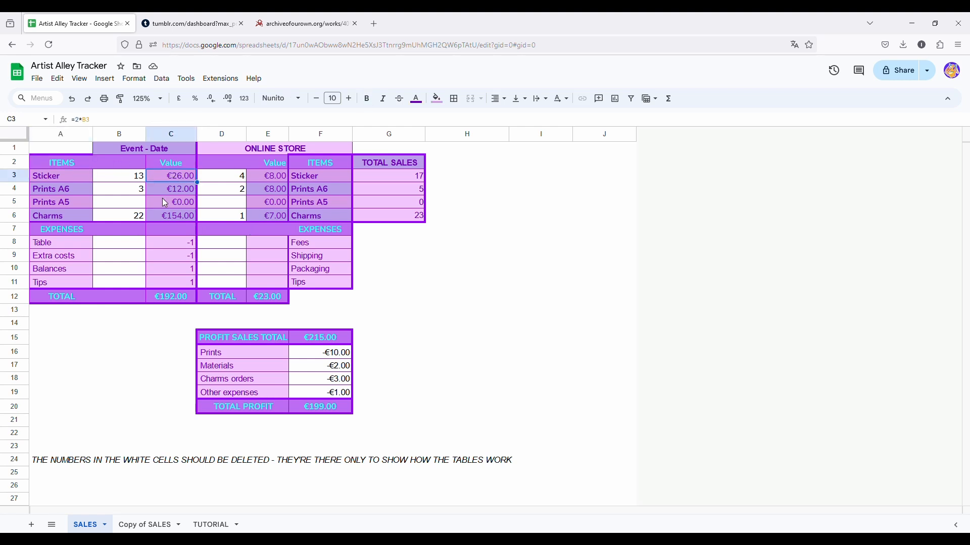
left_click(162, 198)
left_click(162, 219)
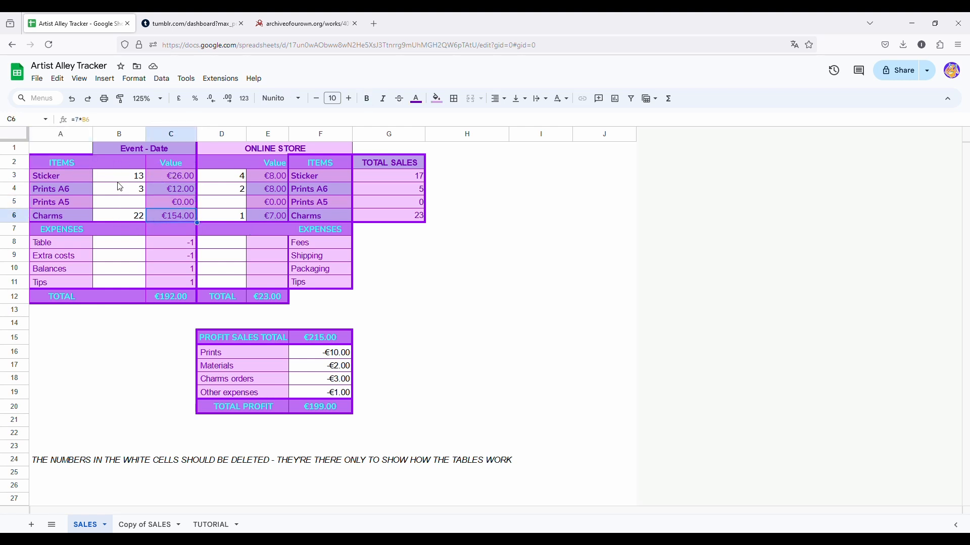
left_click_drag(121, 178, 123, 216)
key("Delete")
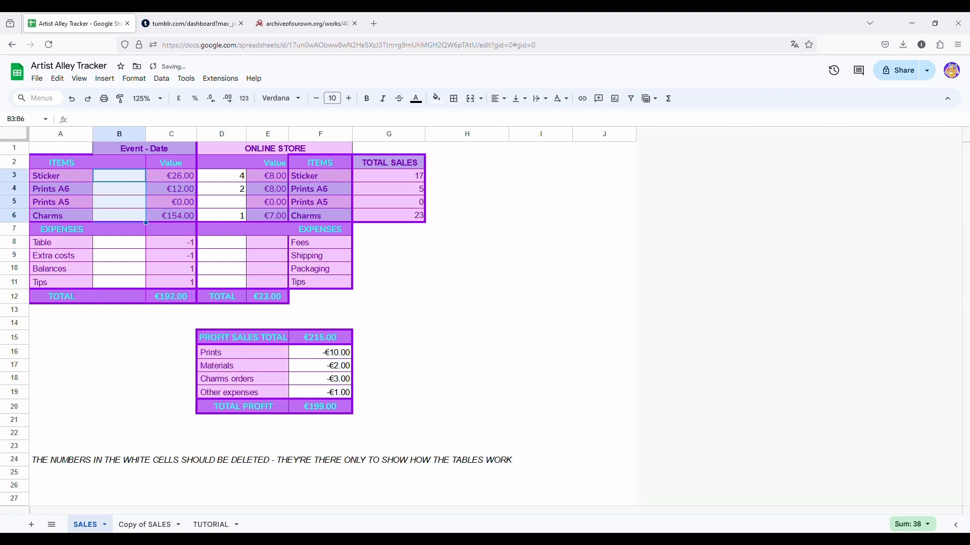
left_click_drag(215, 179, 220, 211)
key("Delete")
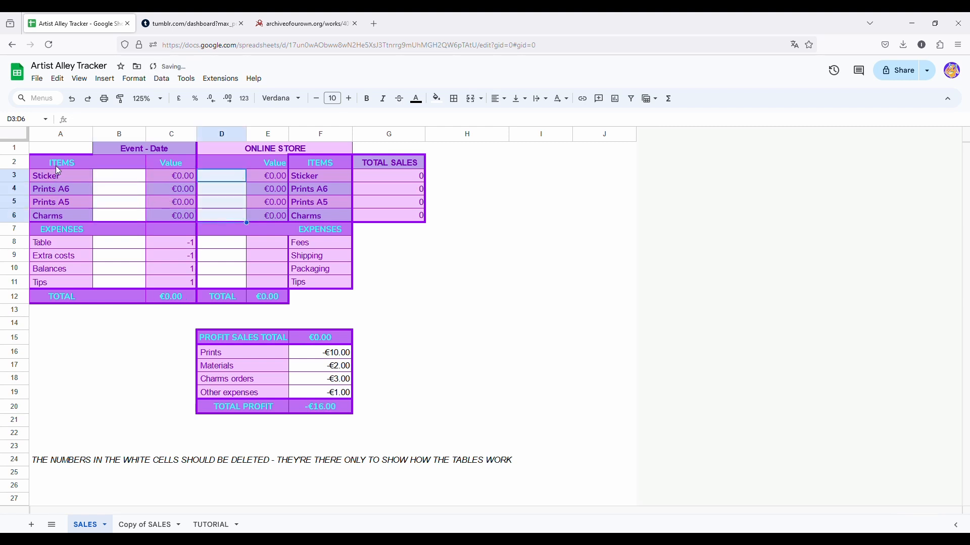
Rename the ITEMS heading in A2 to "Charms".
left_click_drag(50, 162, 337, 168)
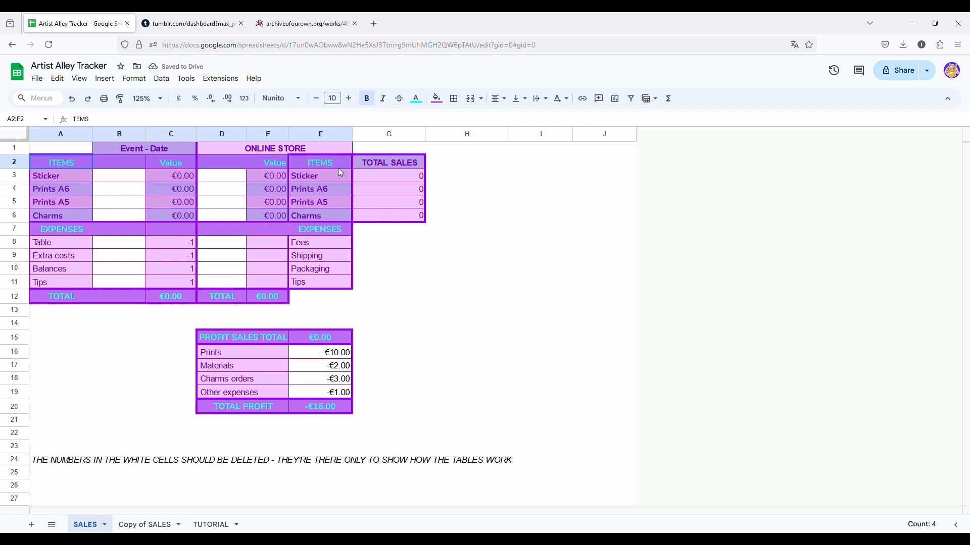
left_click(123, 190)
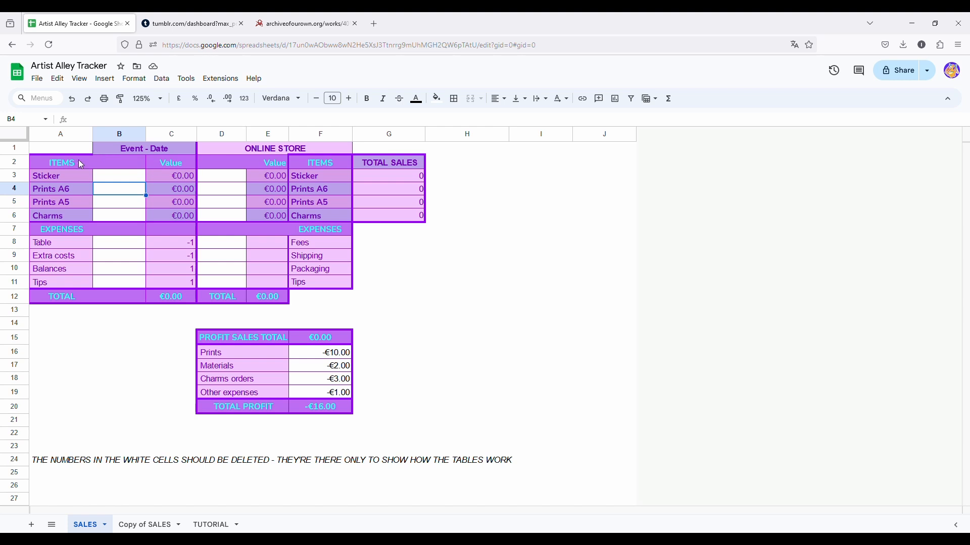
left_click(65, 163)
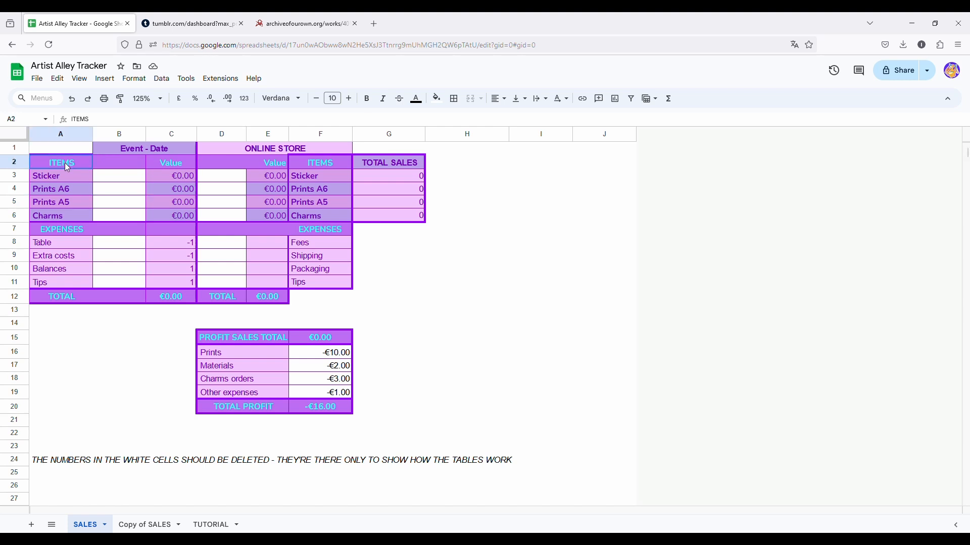
double_click(80, 119)
type("Charms")
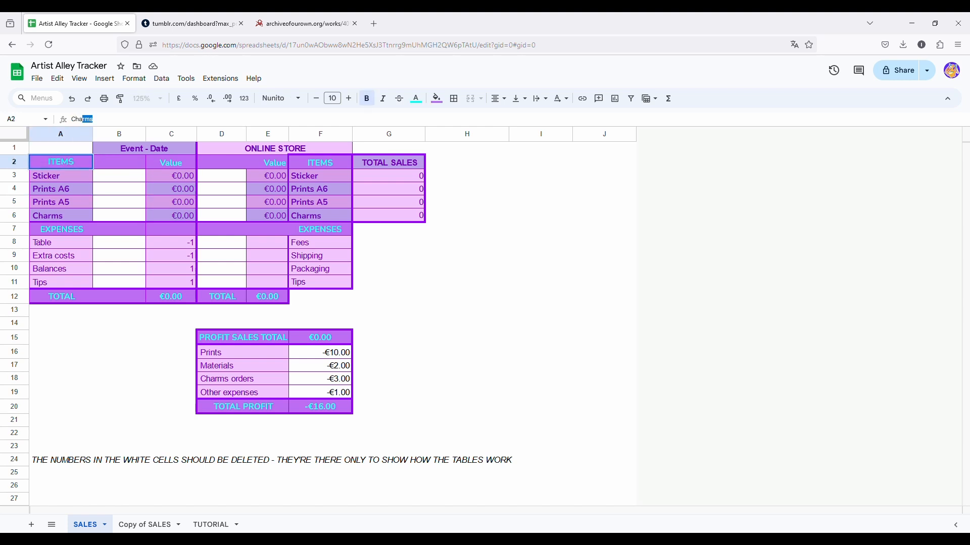
left_click(112, 184)
Rename the item in A3 to "Cult of the lamb" and set the unit price in its C3 formula to 6.
left_click(56, 175)
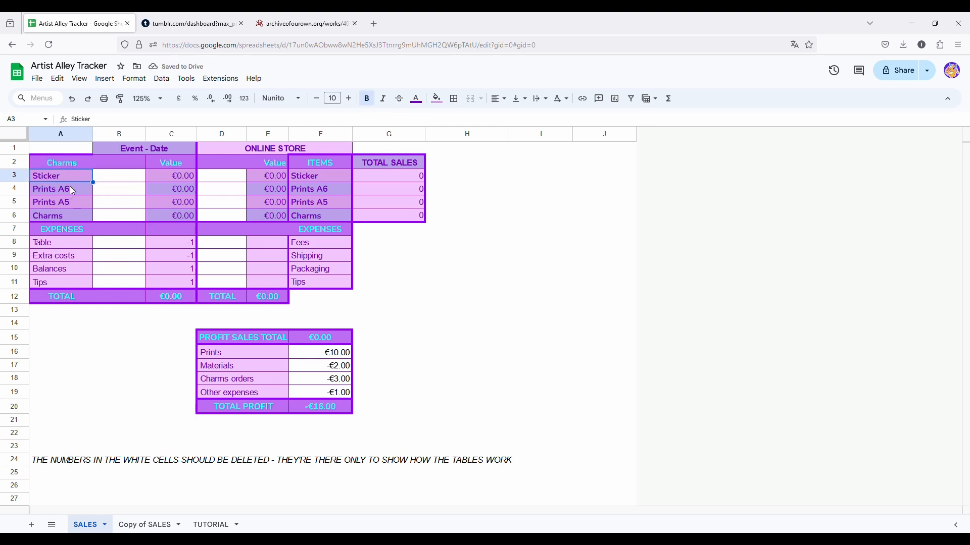
left_click(114, 120)
double_click(71, 124)
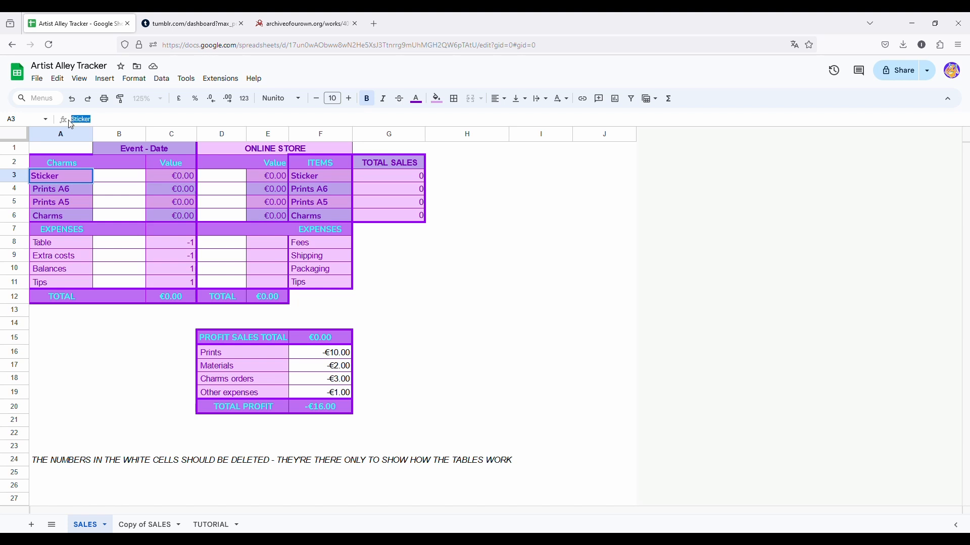
type("Cult of the lamb")
left_click(187, 182)
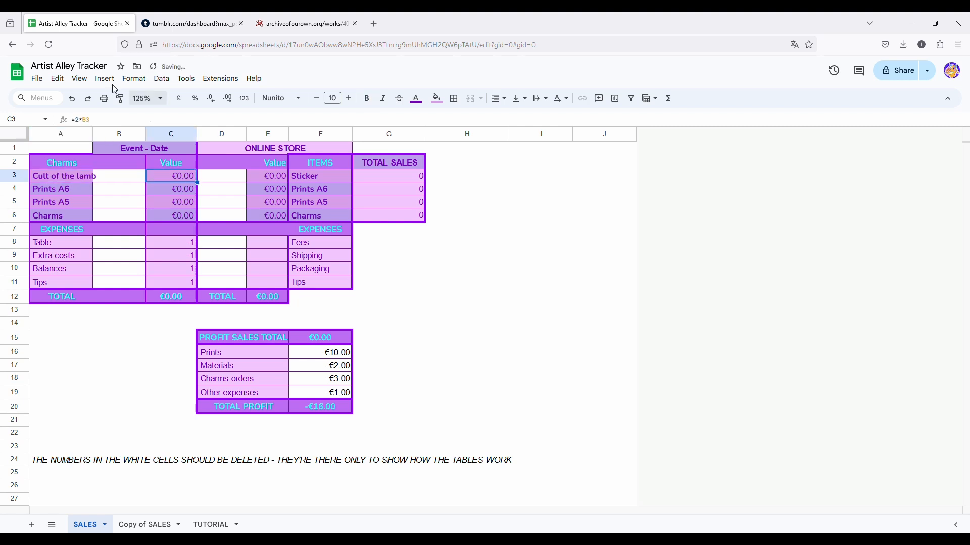
left_click(76, 119)
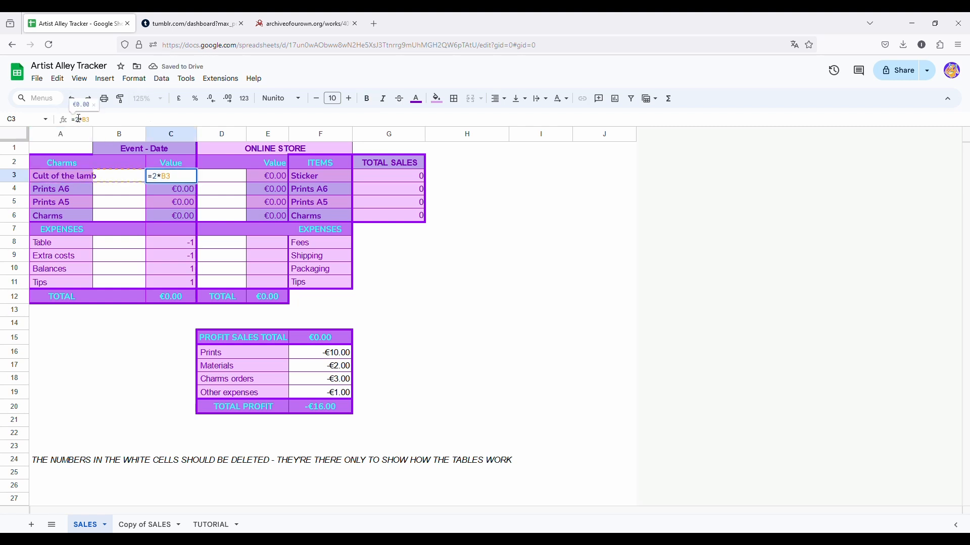
type("6")
Rename the item in A4 to "Potion" and set the unit price in its C4 formula to 7.
left_click(81, 190)
triple_click(85, 119)
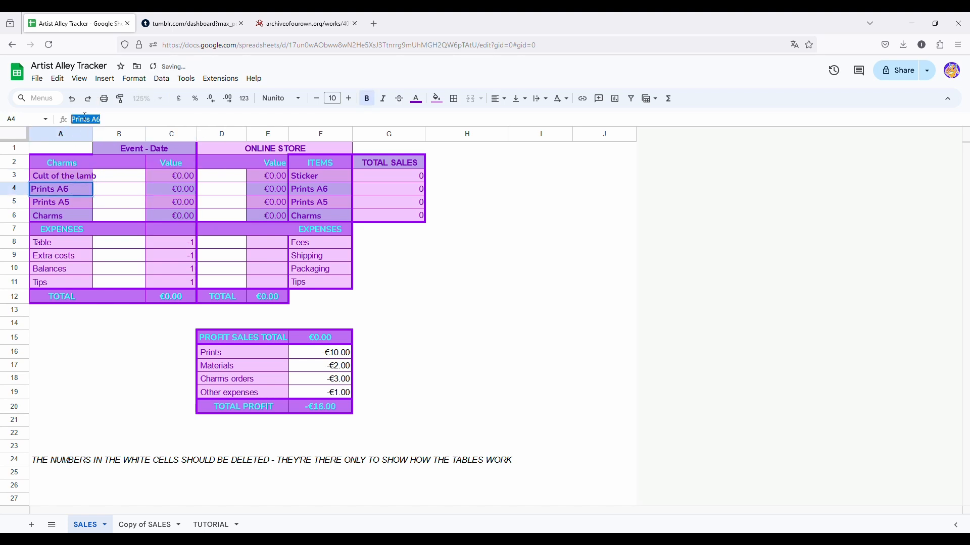
type("Potion")
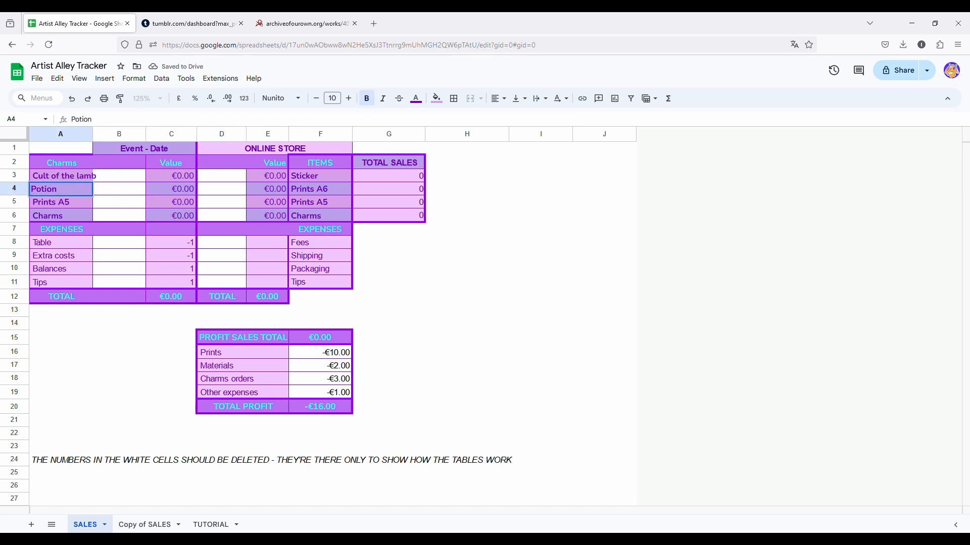
left_click(160, 193)
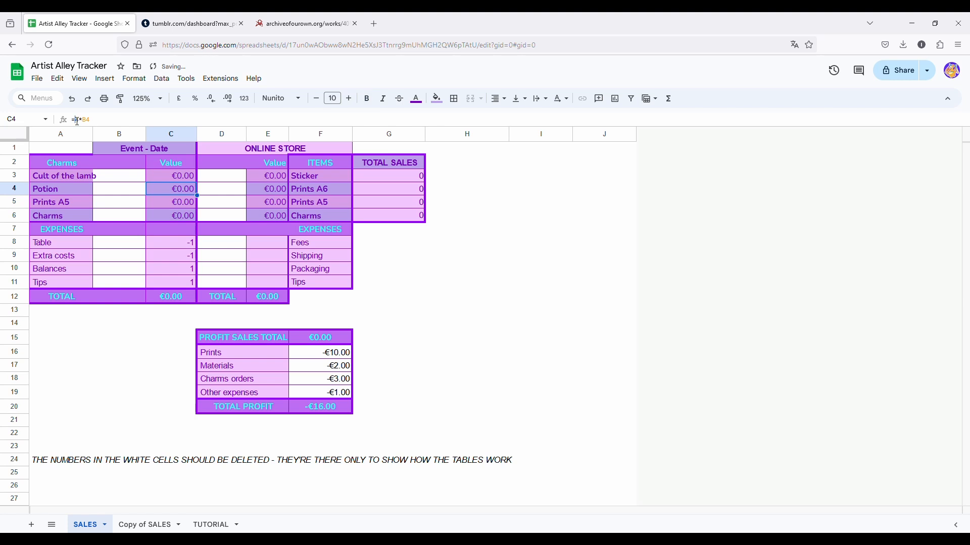
double_click(76, 120)
type("7")
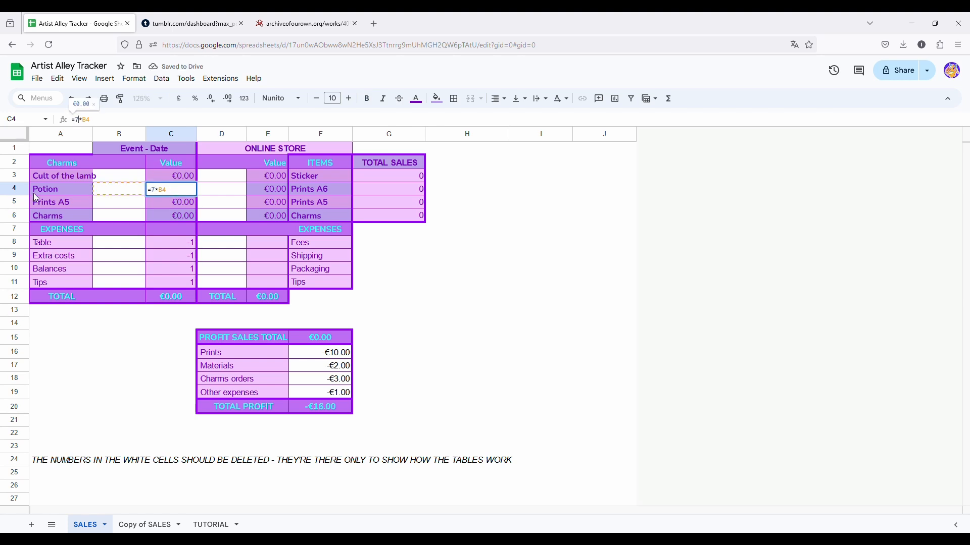
Rename the item in A5 to "bubble tea" and set the unit price in its C5 formula to 10.
left_click(59, 202)
triple_click(72, 120)
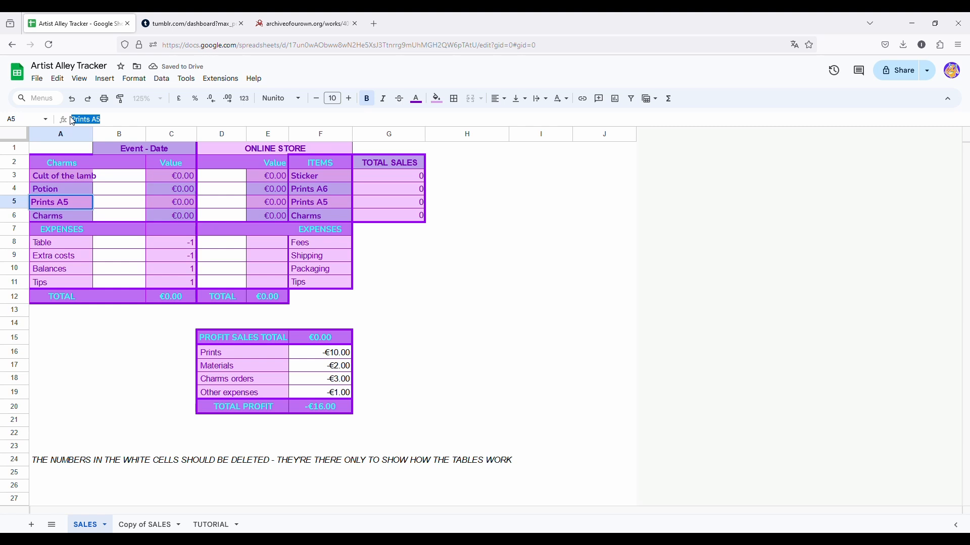
type("bubble tea")
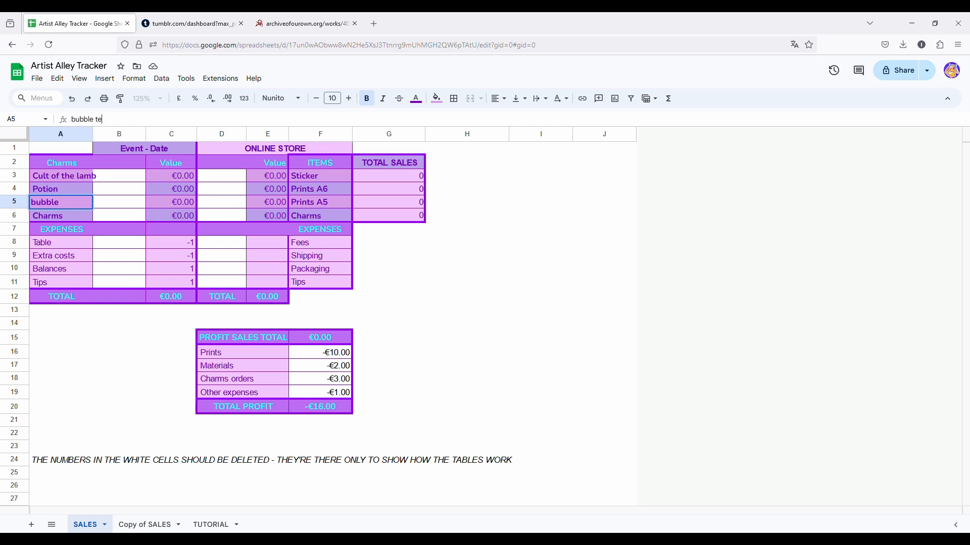
left_click(156, 201)
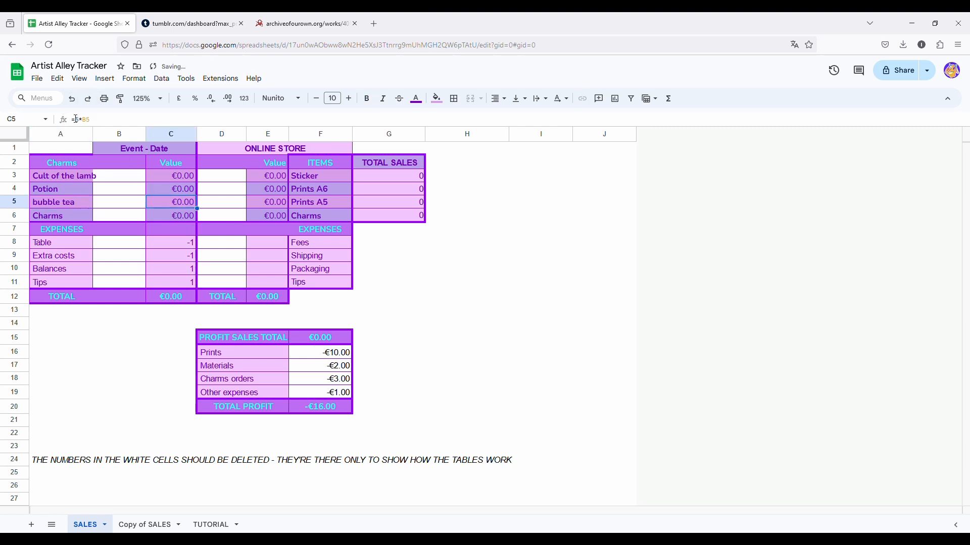
left_click(80, 121)
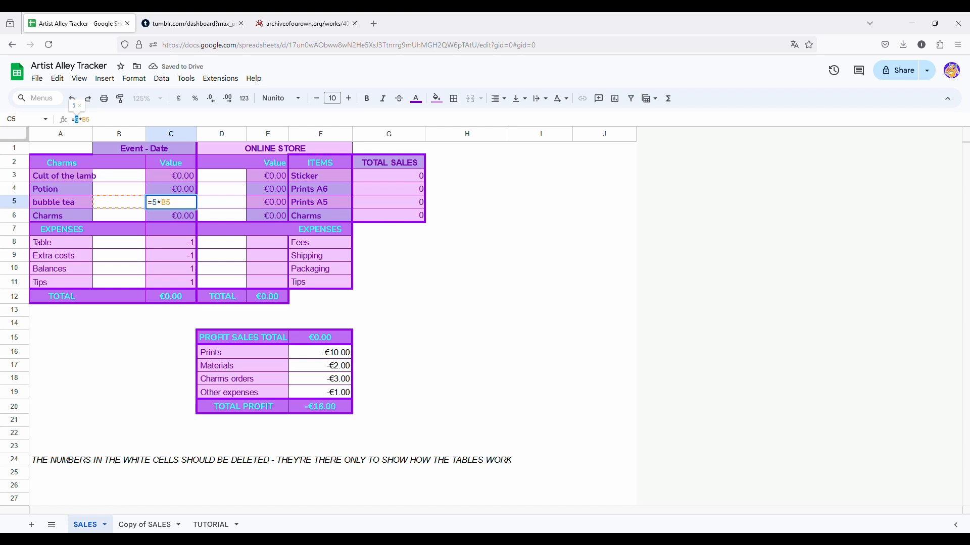
key("BackSpace")
type("10")
left_click(94, 252)
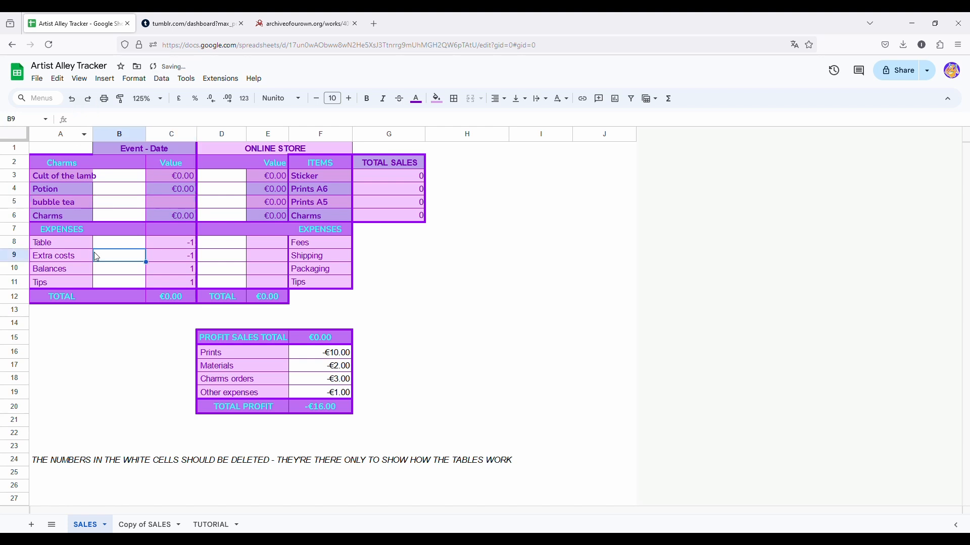
Check the C3 price formula and enter a sold quantity of 2 for Cult of the lamb in B3.
left_click(160, 175)
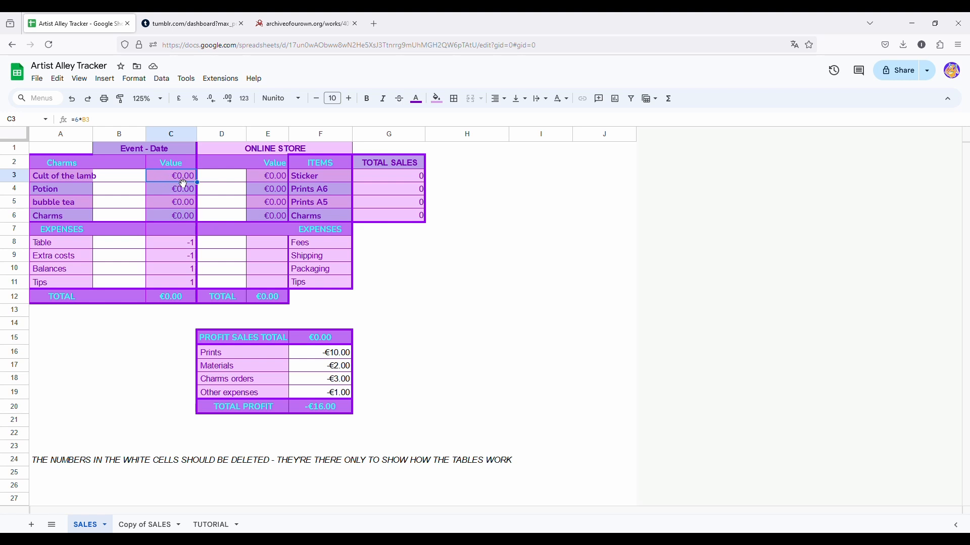
left_click(85, 121)
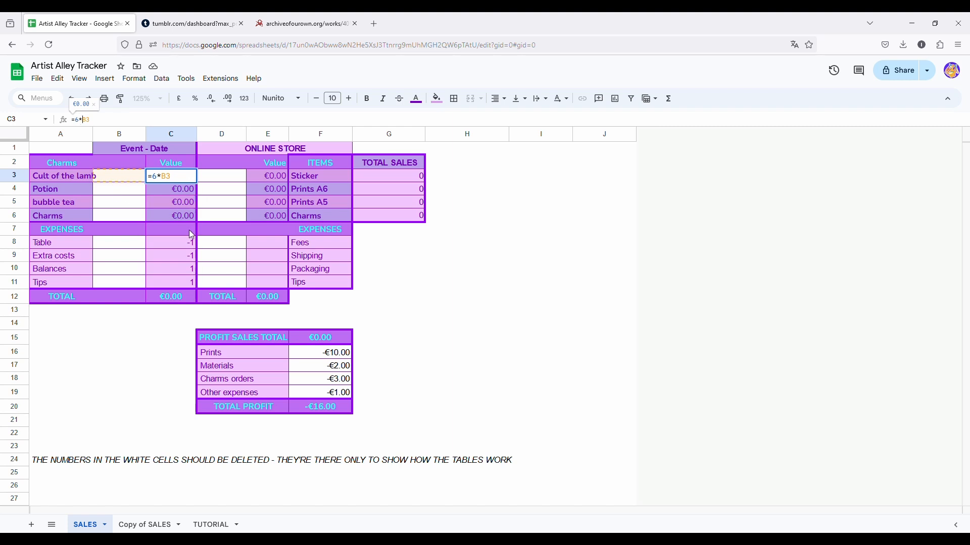
left_click(136, 194)
left_click(132, 180)
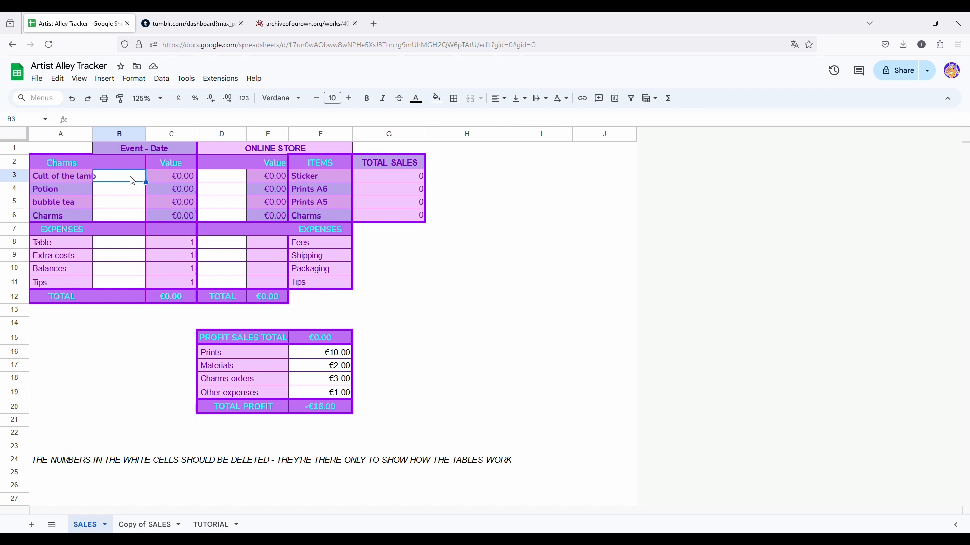
type("2")
left_click(126, 205)
left_click(173, 180)
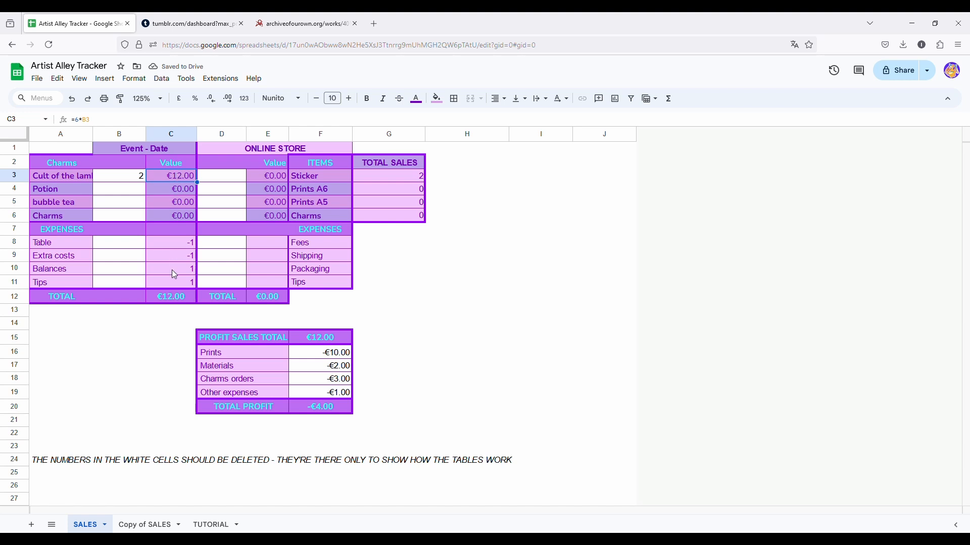
Copy the Charms table block from row 2 down, including its heading row and item rows.
left_click(127, 268)
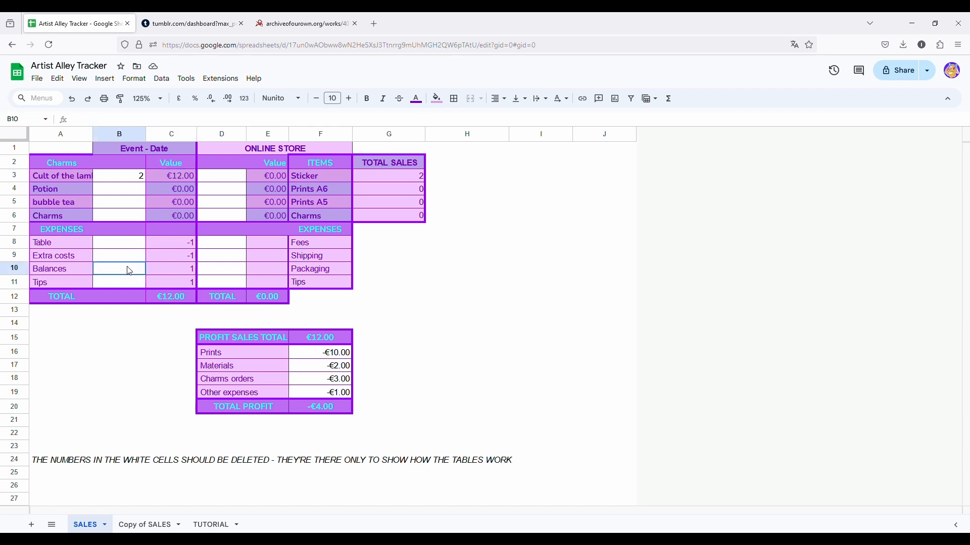
left_click_drag(48, 211, 115, 214)
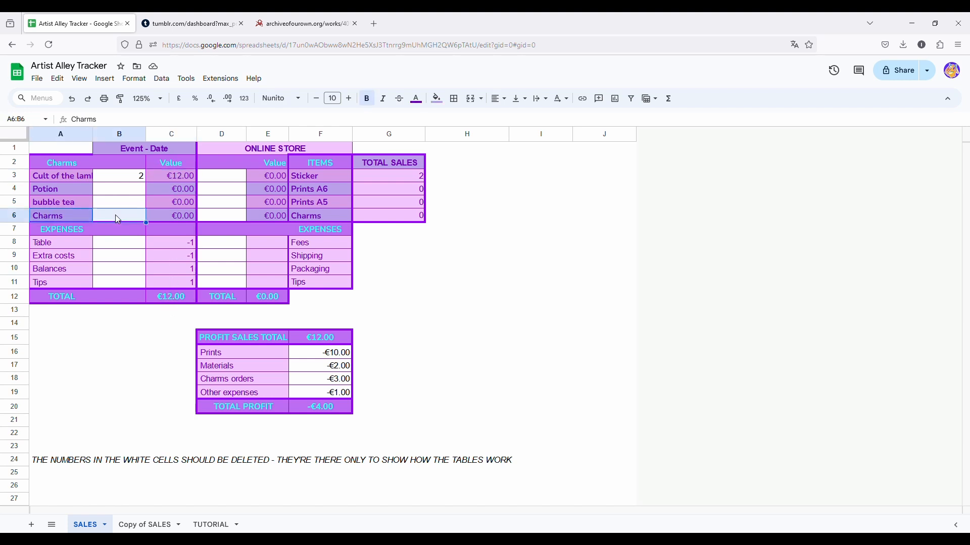
left_click(115, 214)
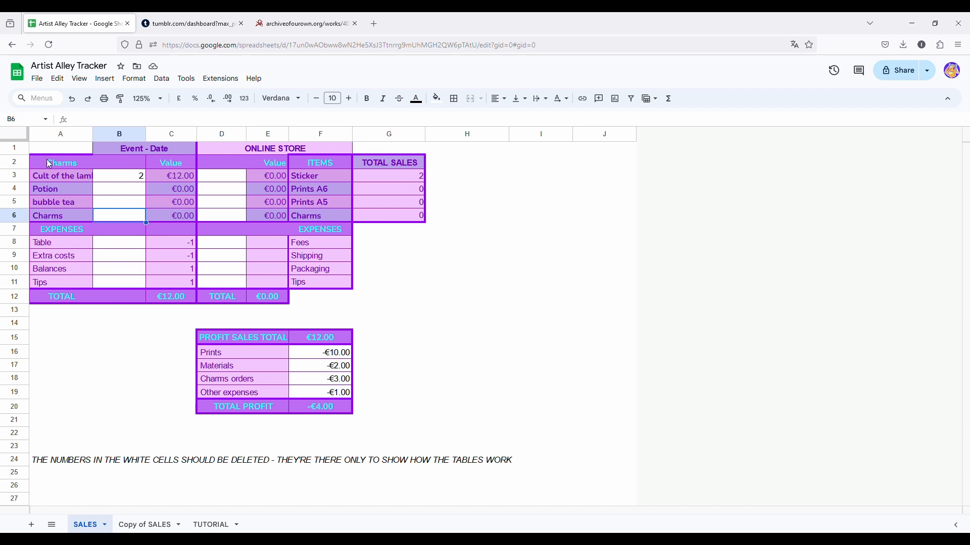
left_click_drag(47, 162, 329, 218)
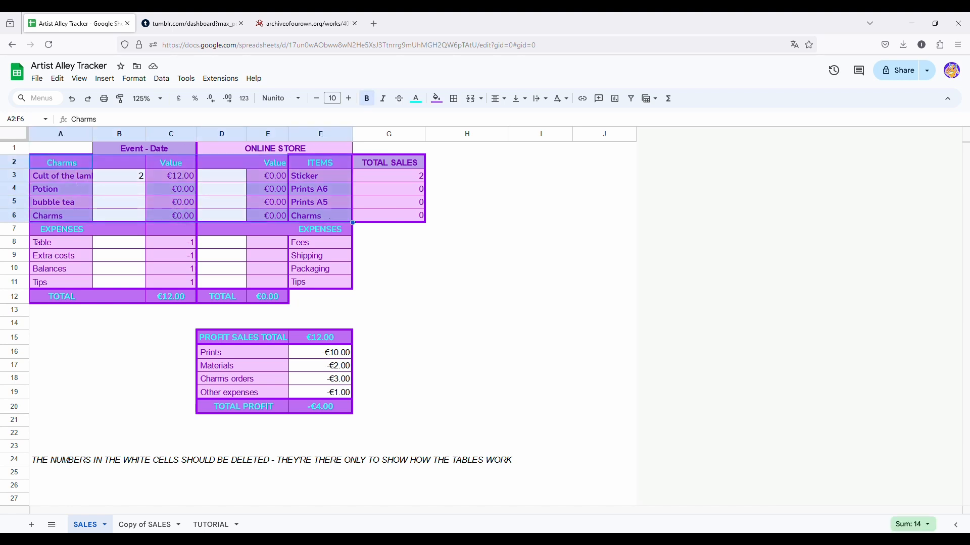
left_click(408, 242)
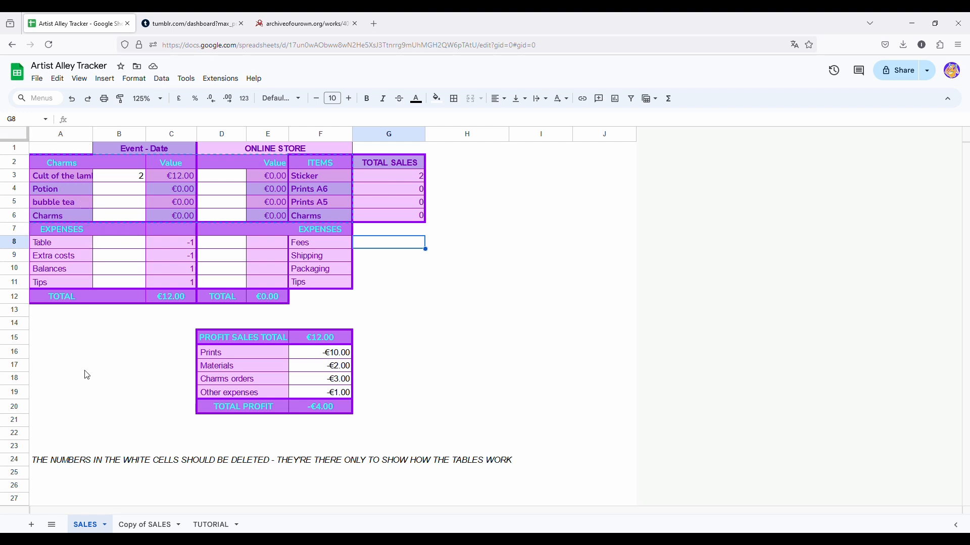
Insert four blank rows below row 6, directly above the EXPENSES section.
left_click(23, 232)
right_click(21, 230)
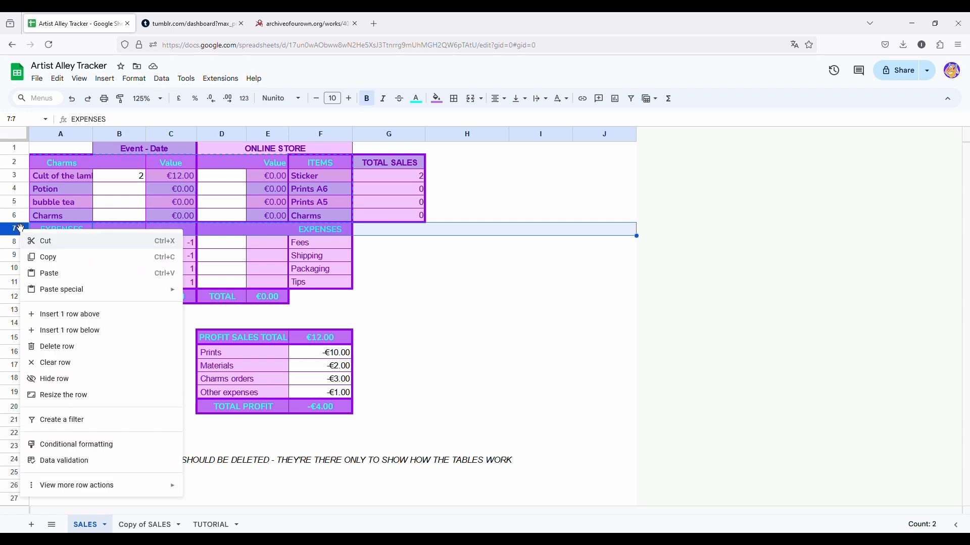
right_click(20, 216)
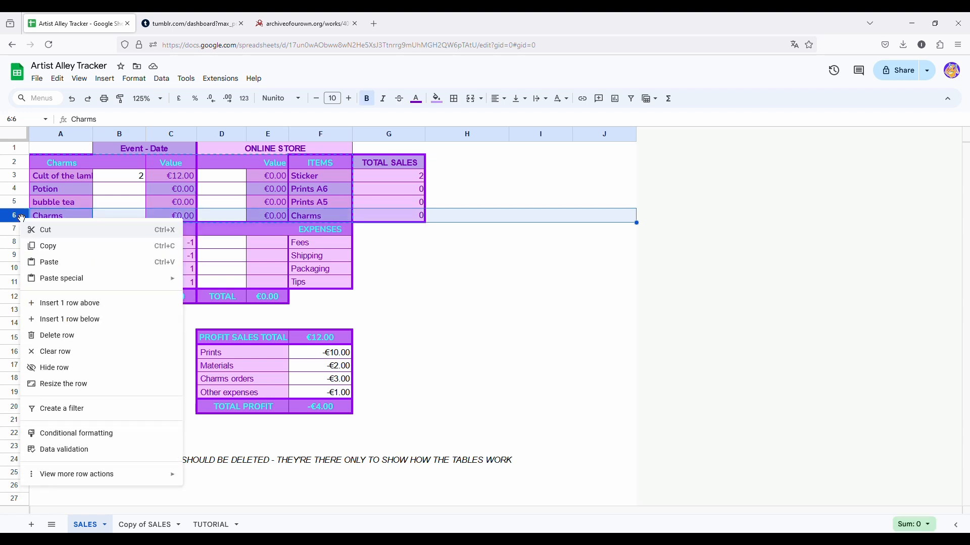
left_click(115, 321)
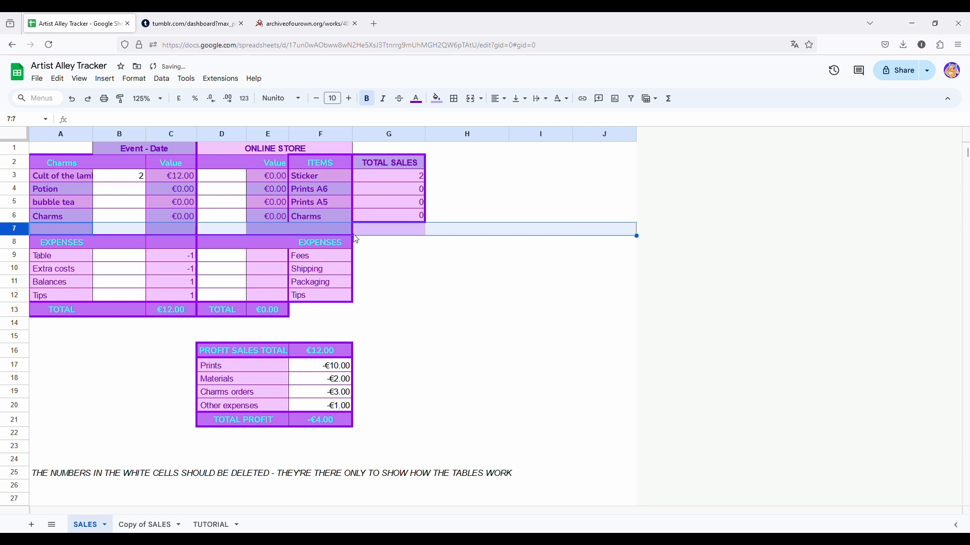
right_click(21, 230)
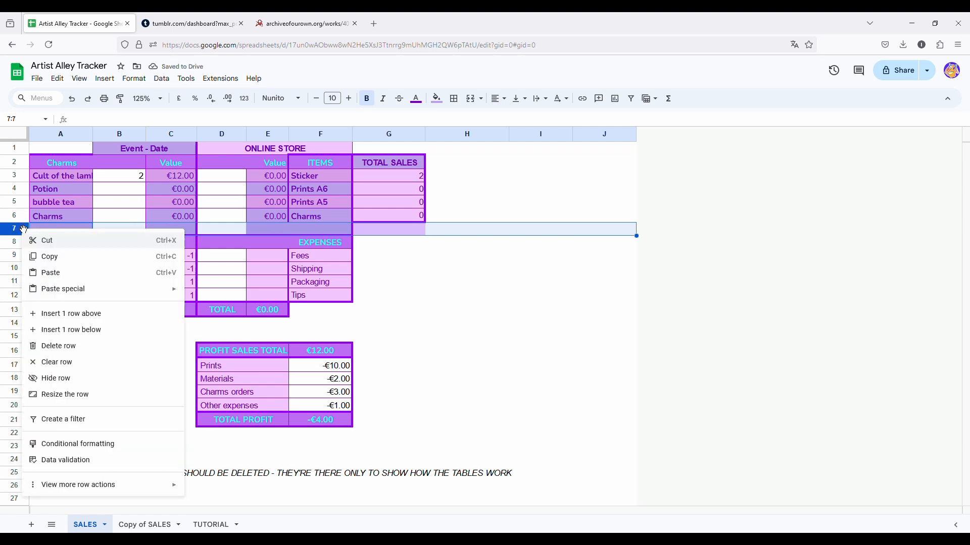
left_click(130, 334)
right_click(21, 243)
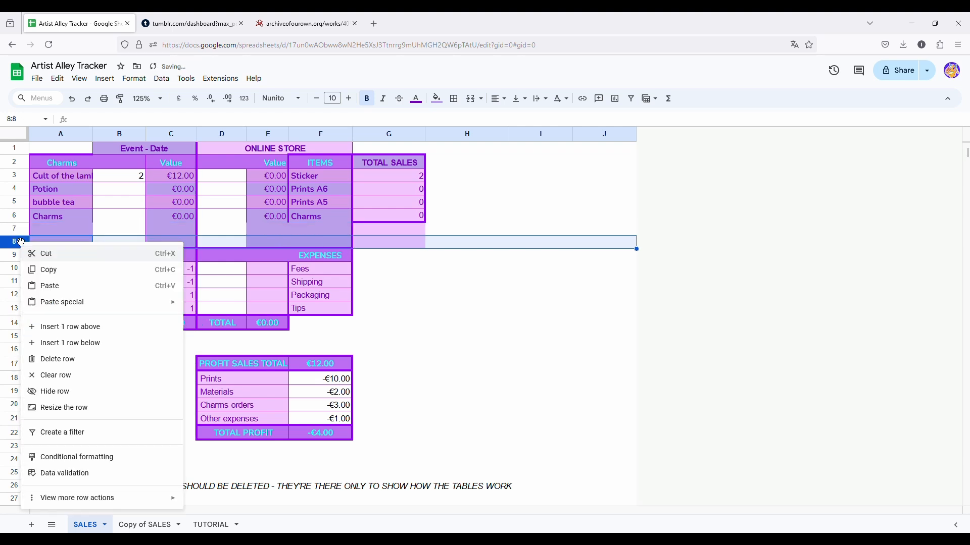
left_click(90, 343)
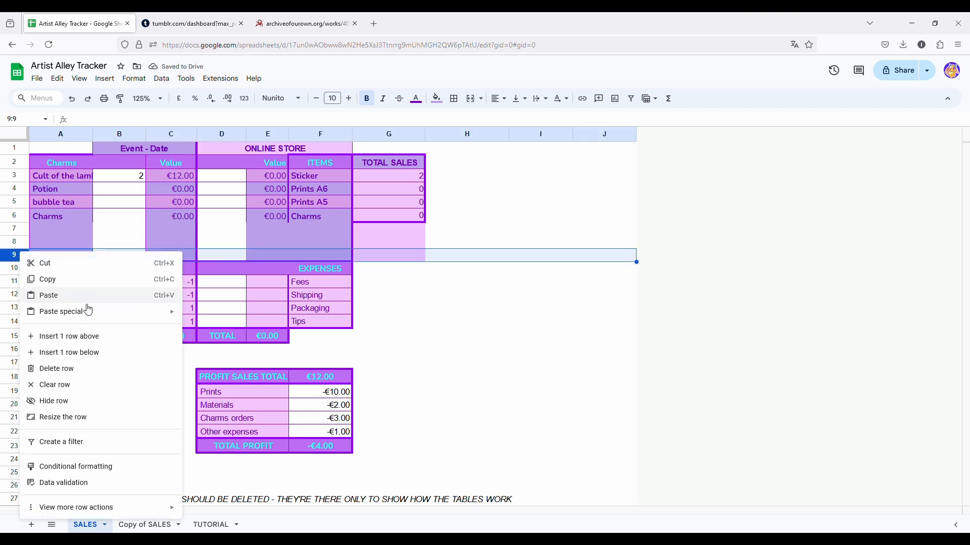
left_click(94, 352)
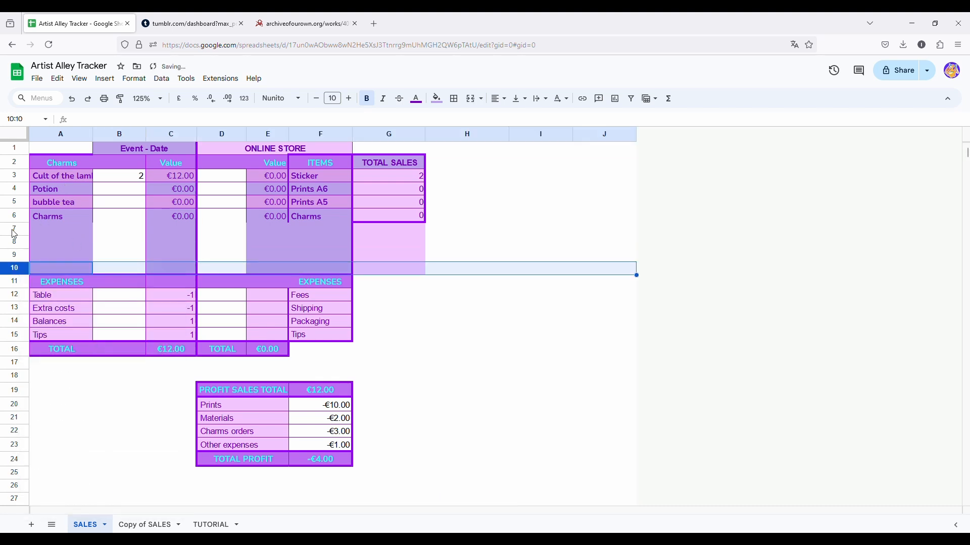
Paste the copied Charms block into the new rows starting at A7.
left_click(56, 228)
key("ctrl+v")
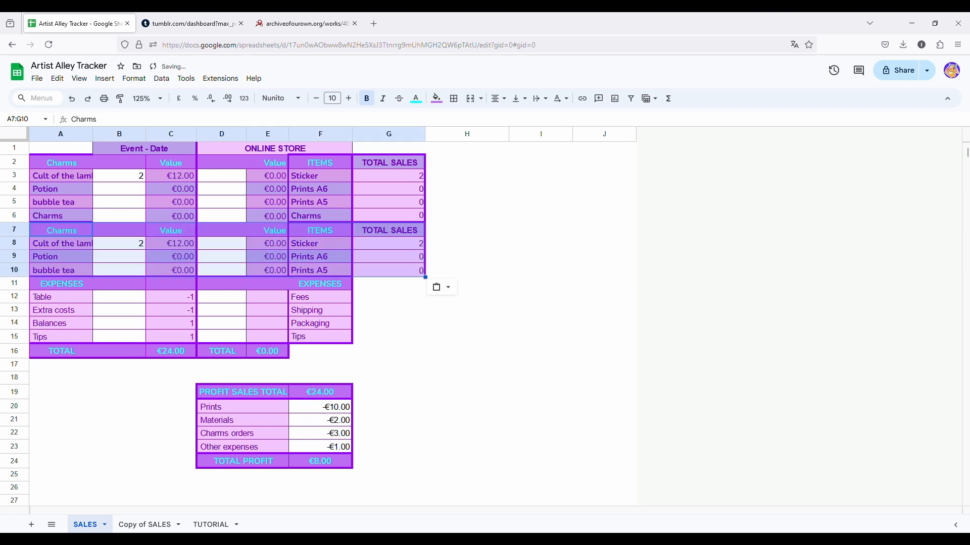
left_click(71, 310)
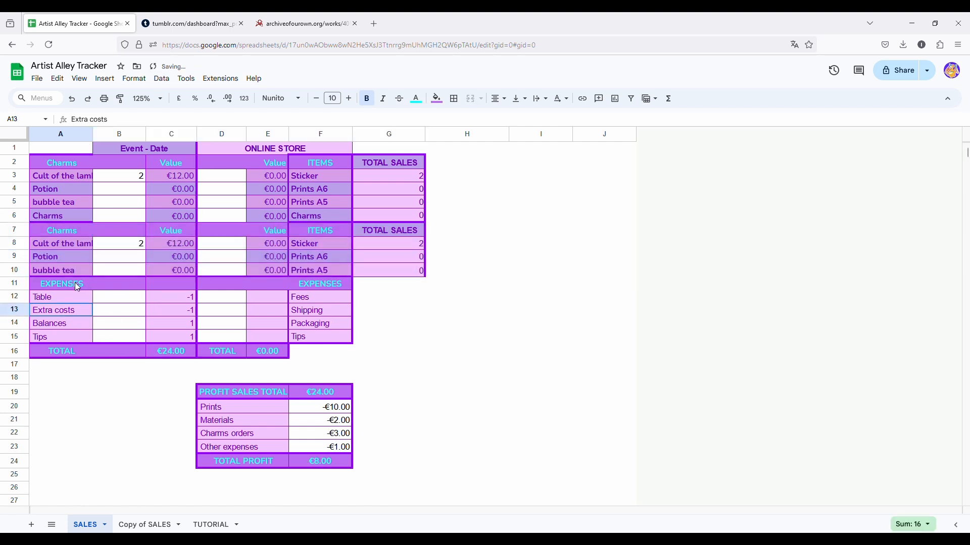
Rename the heading of the pasted block in A7 to "Stickers".
left_click(70, 232)
type("St")
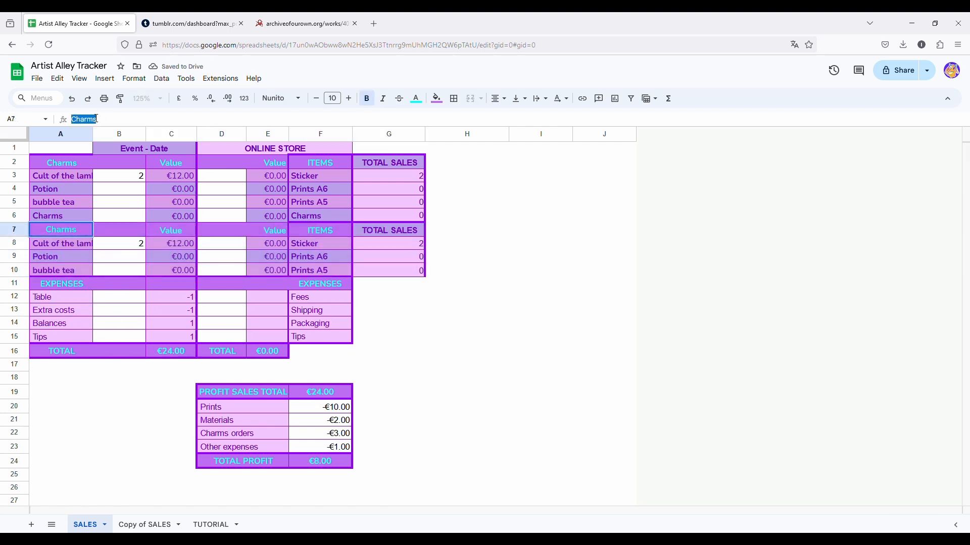
type("ickers")
Set the unit price in the C8 formula to 2 for the Cult of the lamb sticker.
left_click(179, 248)
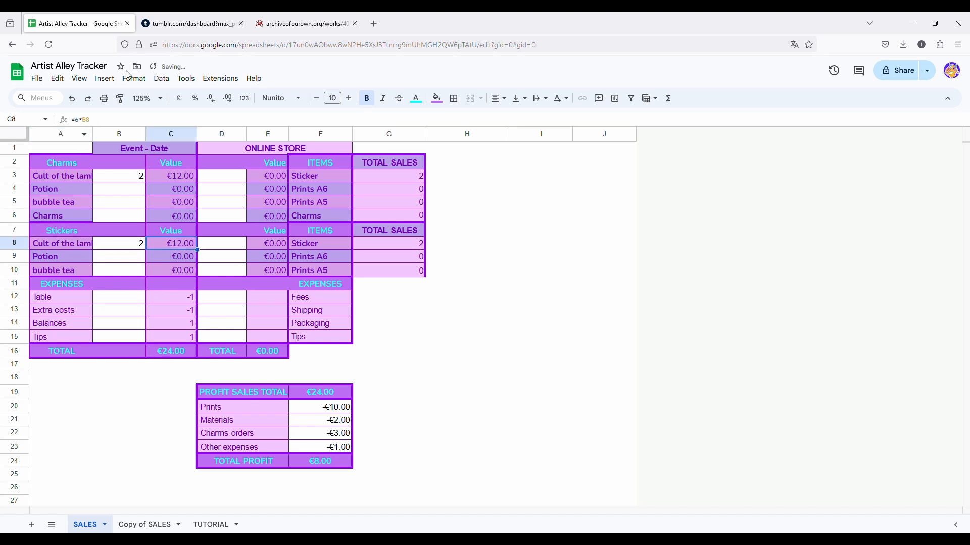
left_click(77, 120)
key("Delete")
type("2")
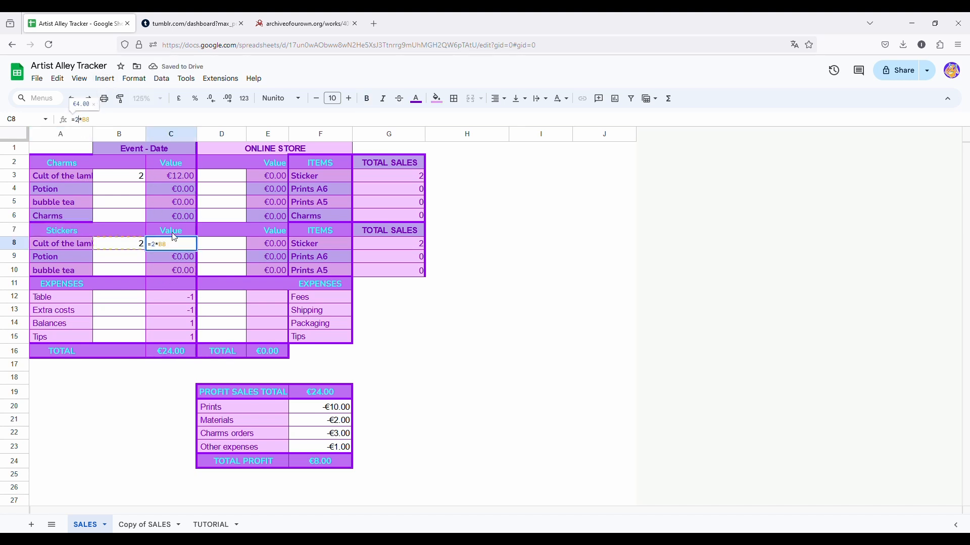
left_click(178, 258)
left_click(180, 249)
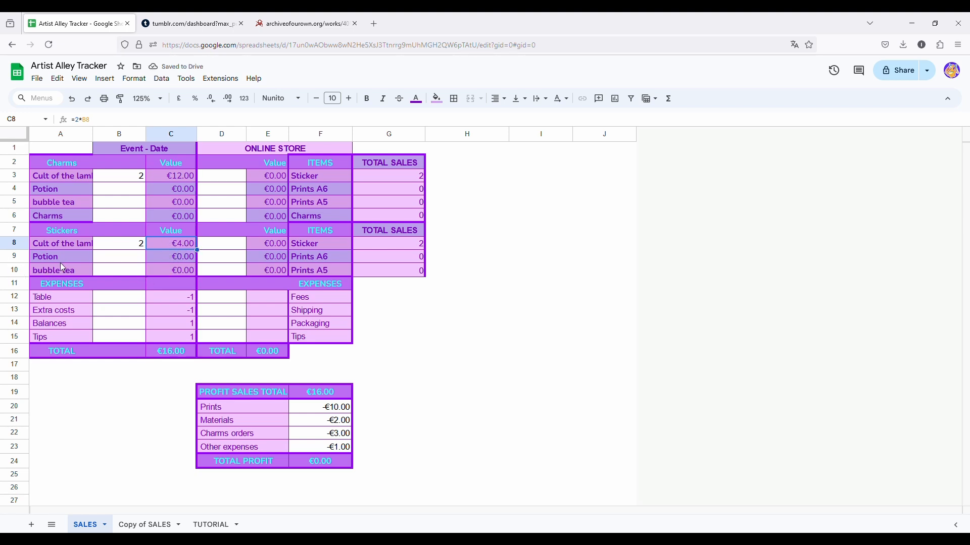
Insert three blank rows below the bubble tea sticker in row 10.
left_click(59, 246)
left_click(20, 275)
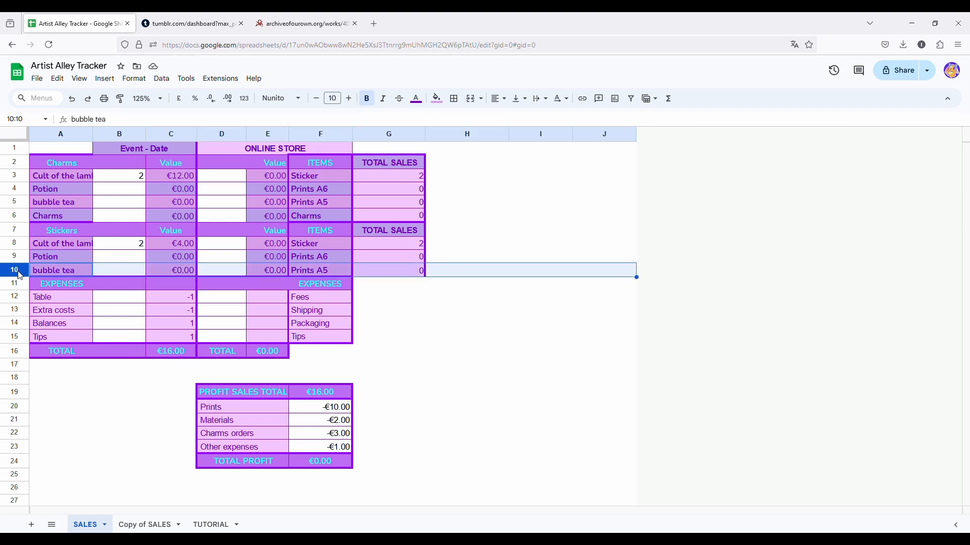
right_click(19, 275)
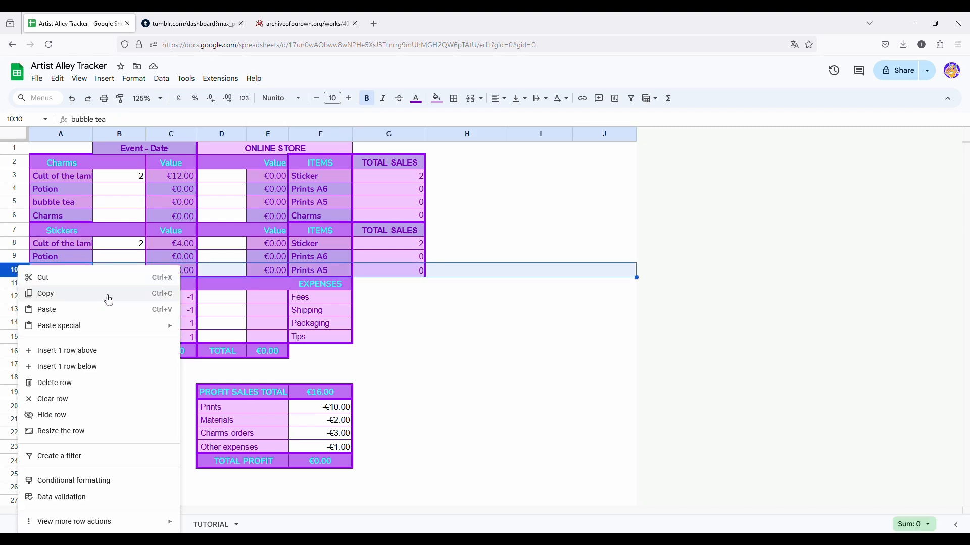
left_click(105, 374)
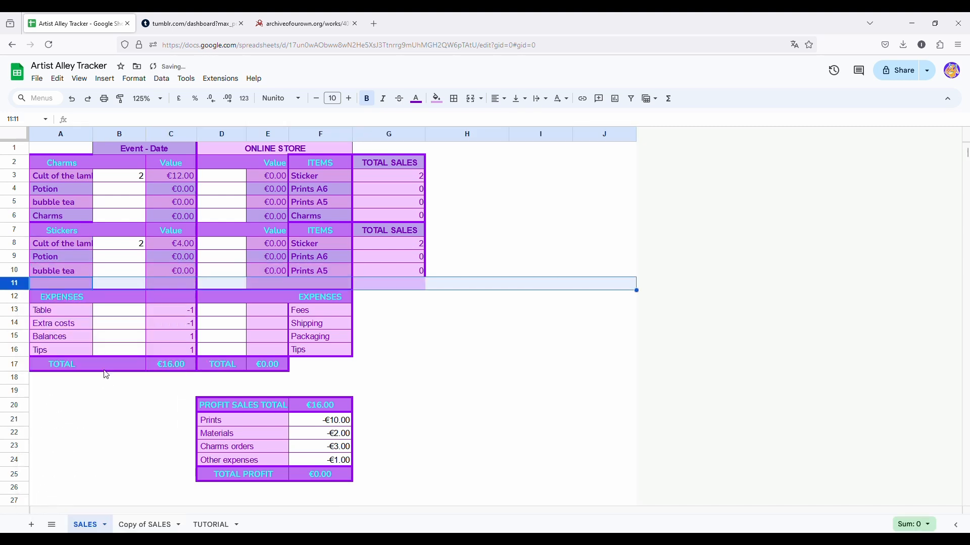
right_click(14, 283)
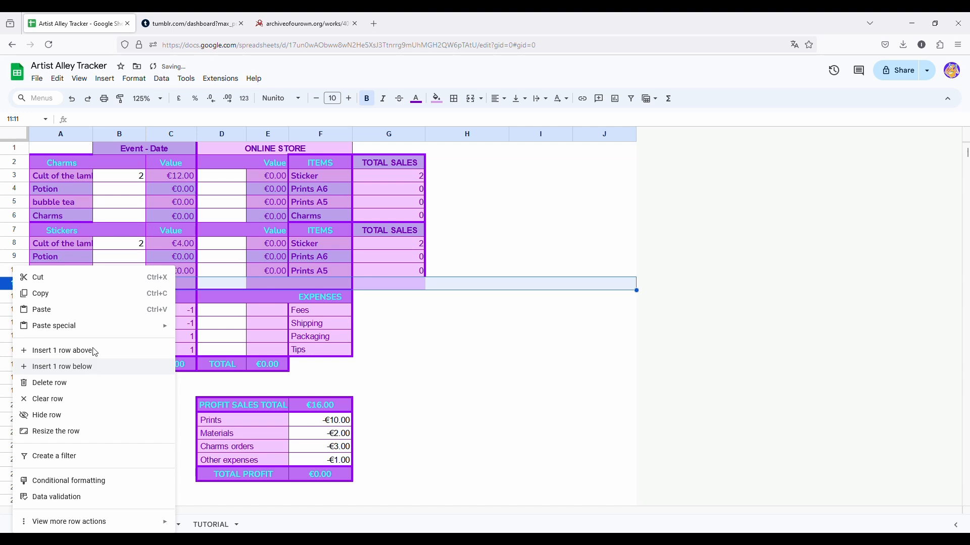
left_click(95, 367)
right_click(17, 297)
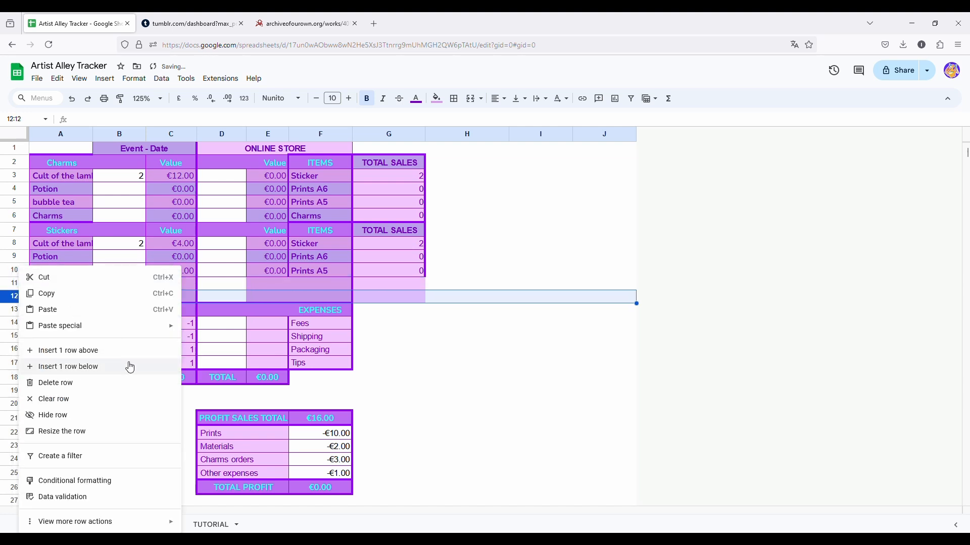
left_click(131, 367)
left_click(53, 247)
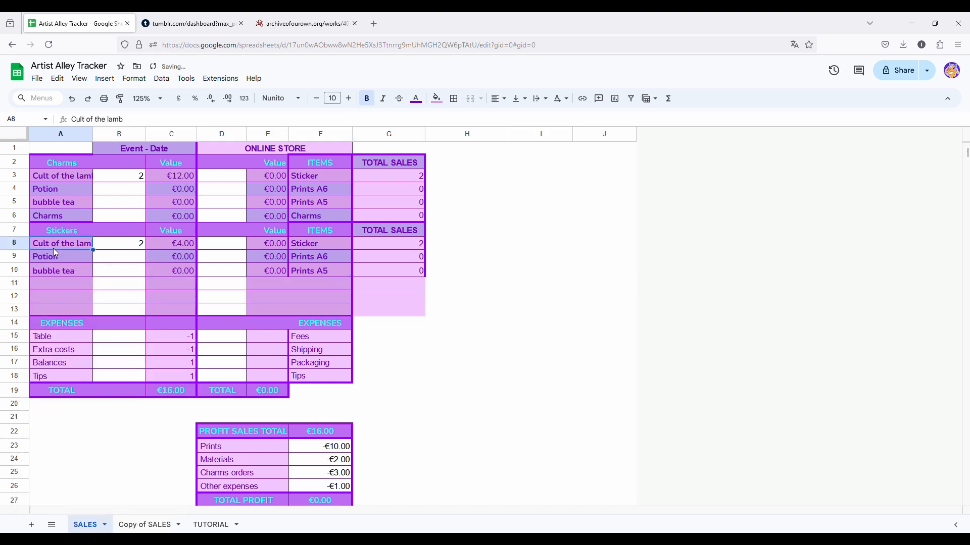
left_click(126, 120)
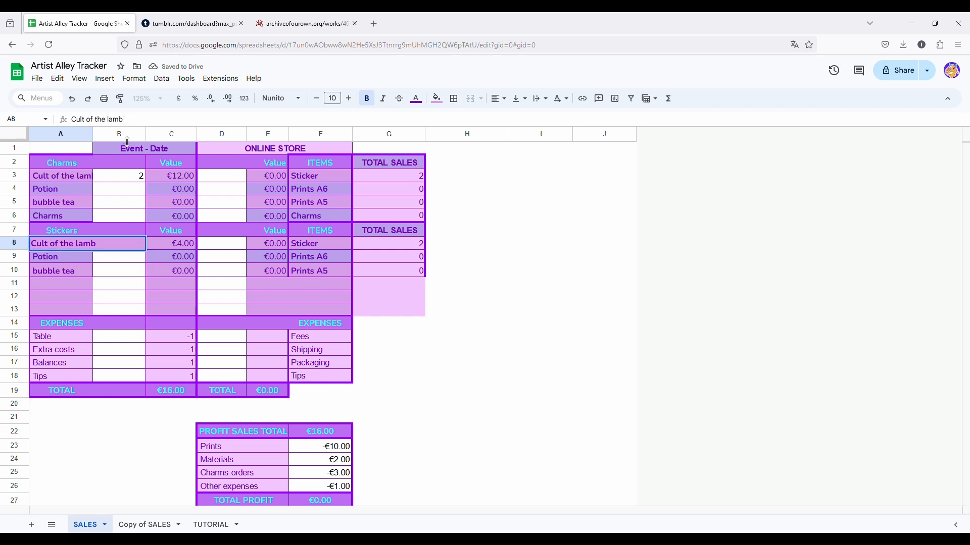
left_click(134, 275)
left_click(70, 260)
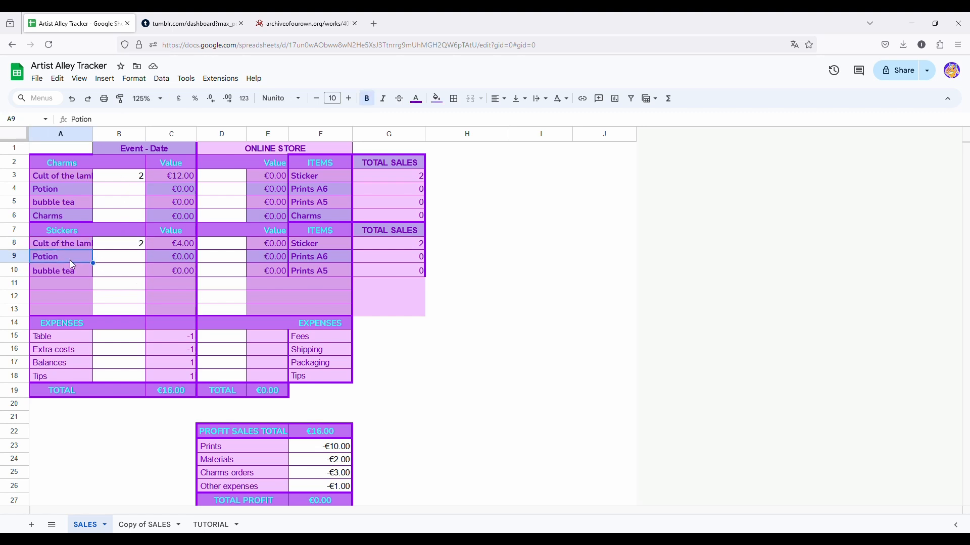
Insert one more blank row below row 13 in the Stickers section.
left_click(66, 283)
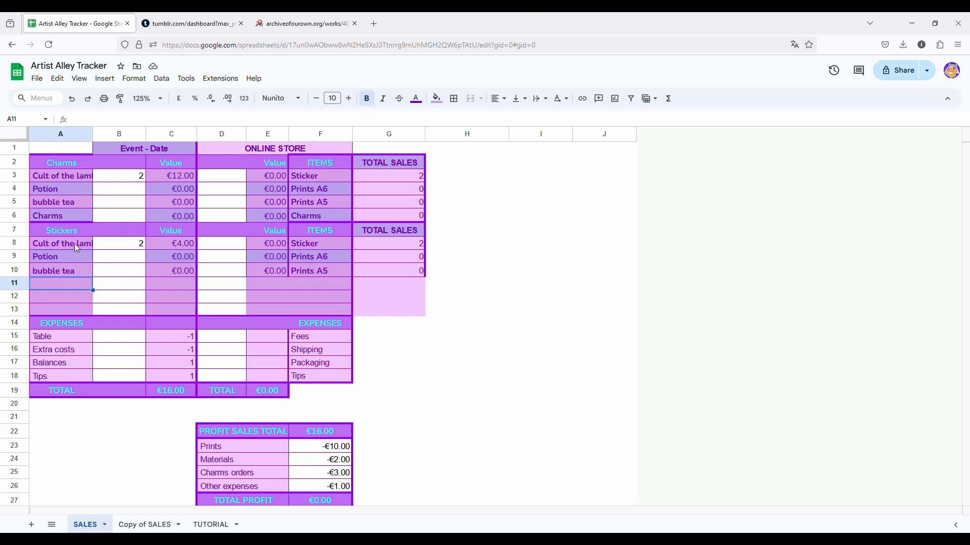
left_click_drag(74, 243, 71, 267)
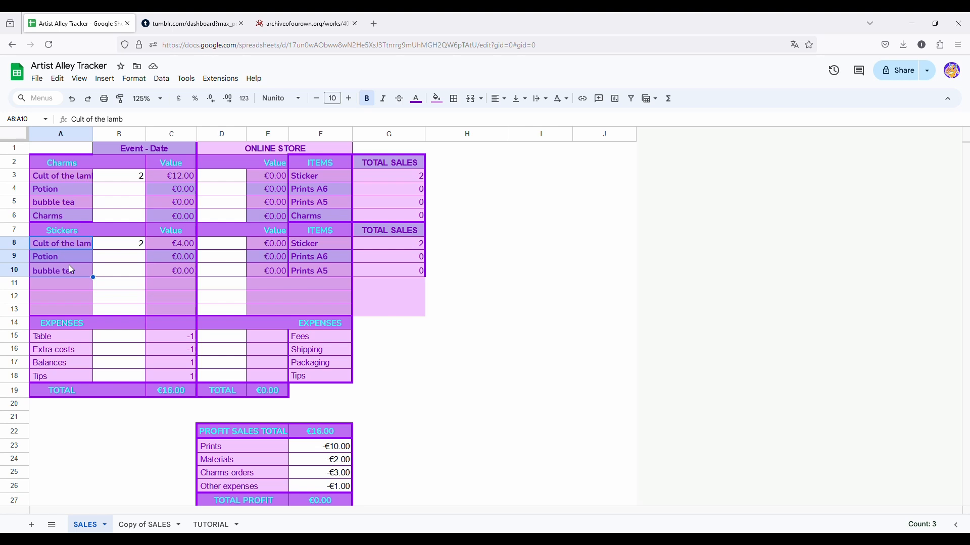
right_click(12, 305)
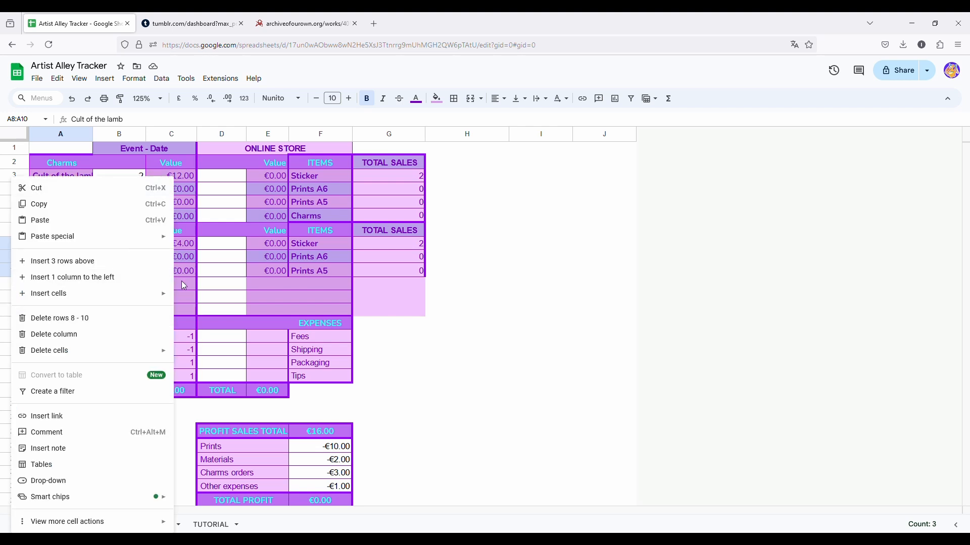
left_click(202, 283)
right_click(12, 308)
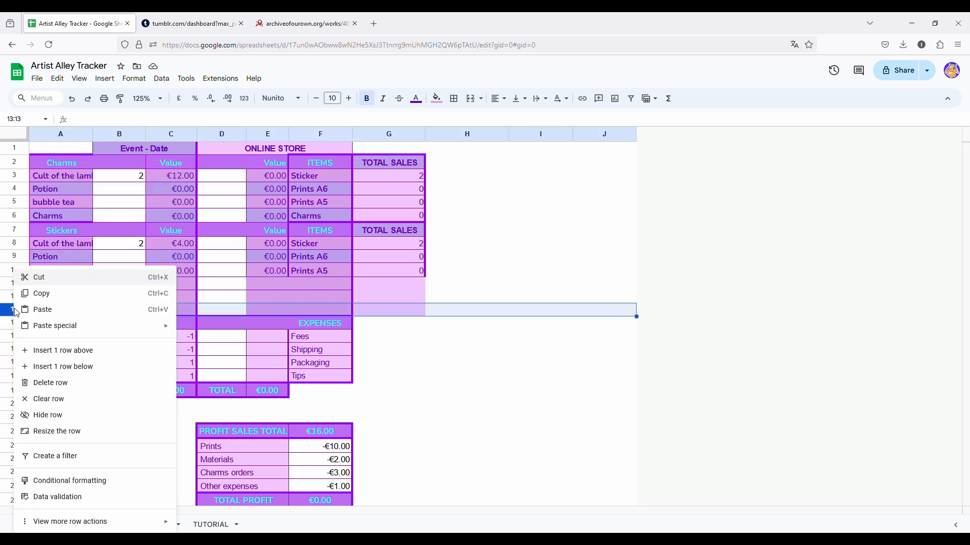
left_click(88, 367)
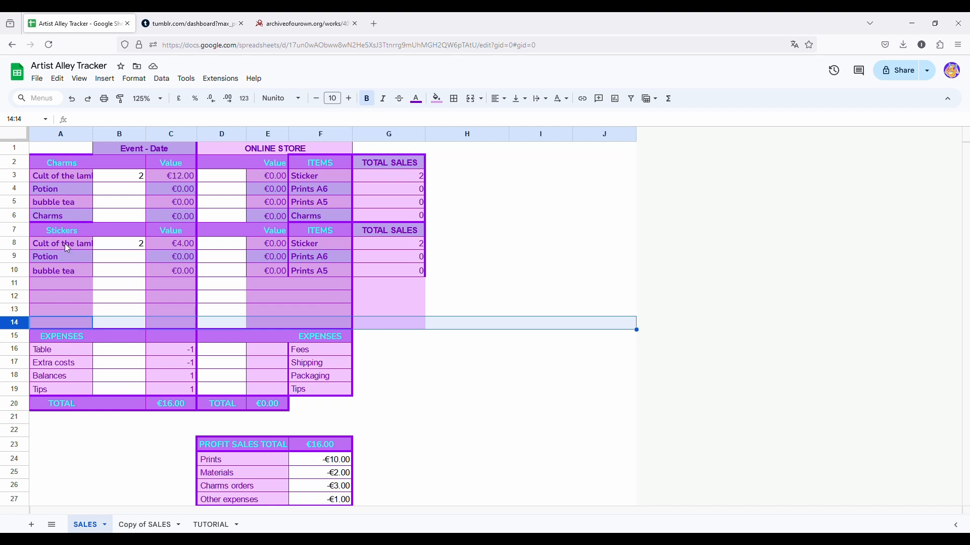
Fill the sticker name cells A8:A10 with the standard teal colour.
left_click_drag(65, 244, 63, 268)
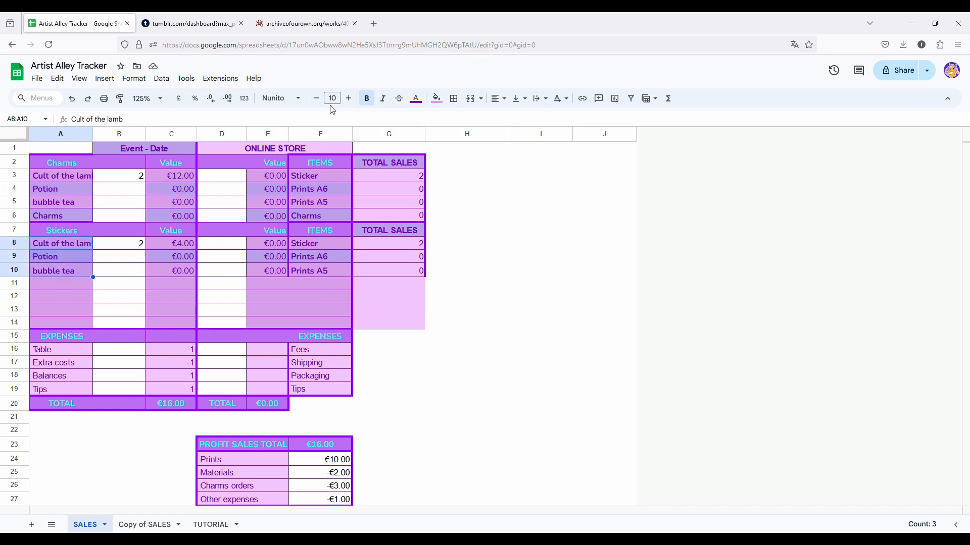
left_click(438, 103)
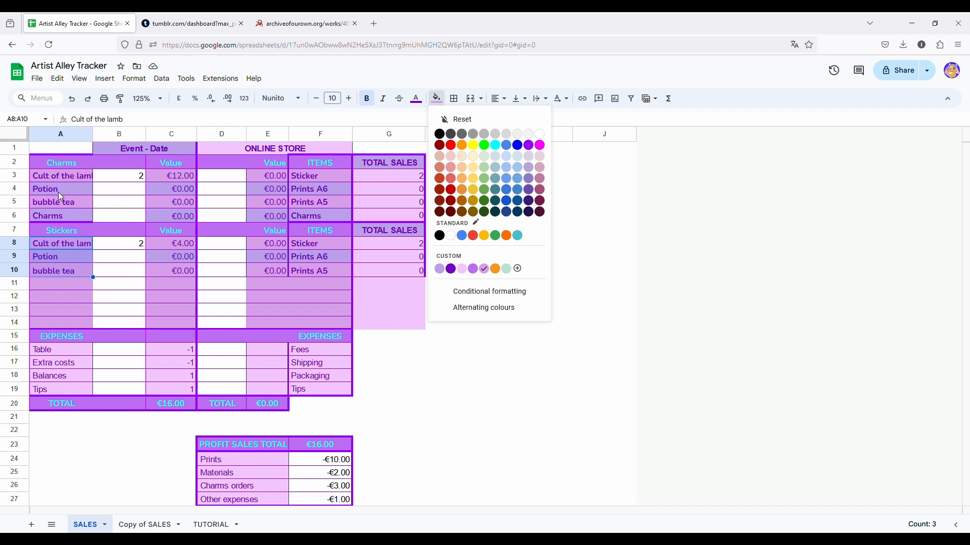
left_click(517, 236)
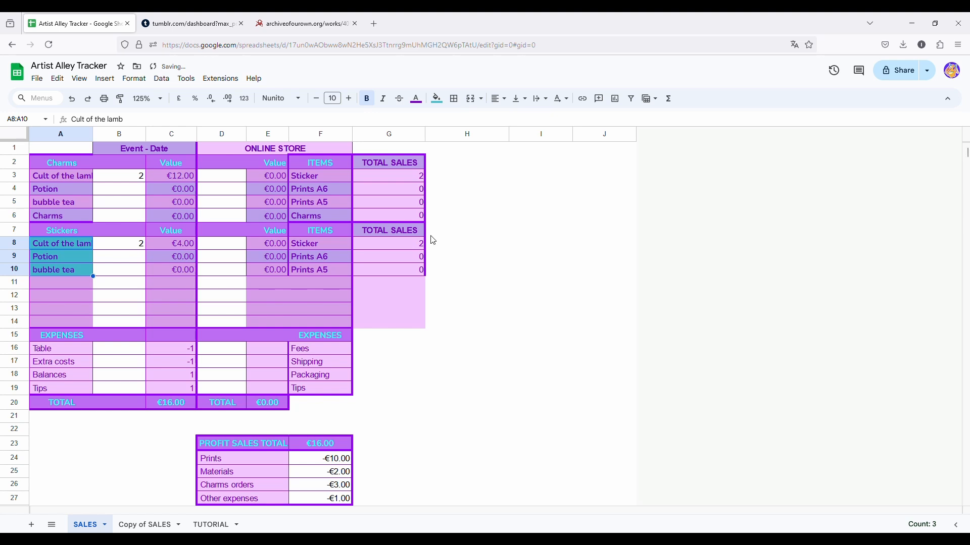
left_click(120, 272)
Fill the sticker name cells A8:A10 with the custom pale green colour.
left_click_drag(78, 244, 76, 268)
left_click(443, 104)
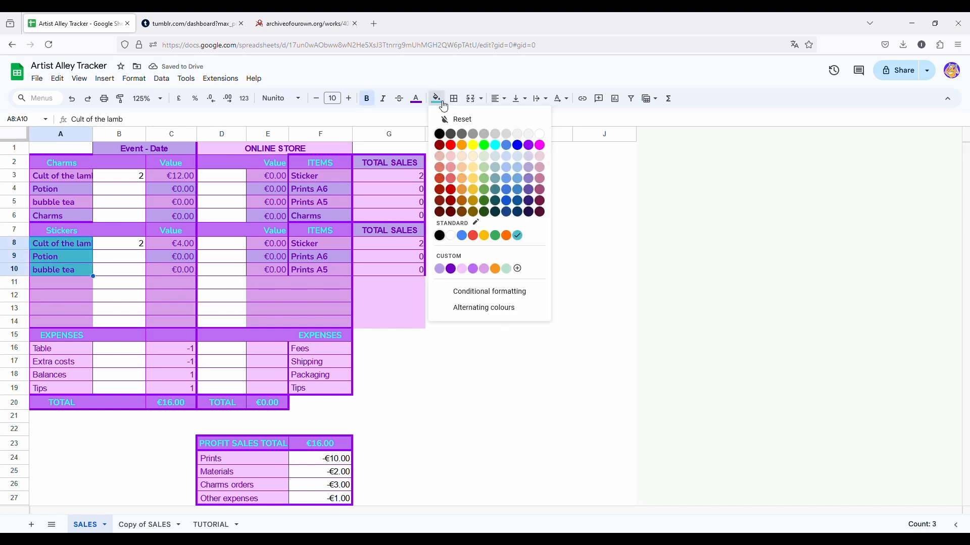
left_click(506, 271)
left_click(169, 295)
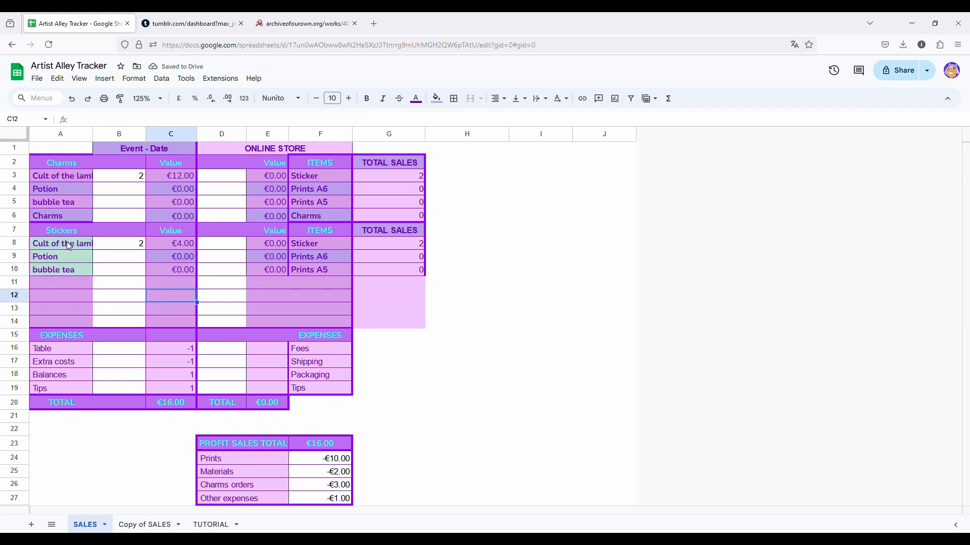
left_click_drag(76, 243, 76, 274)
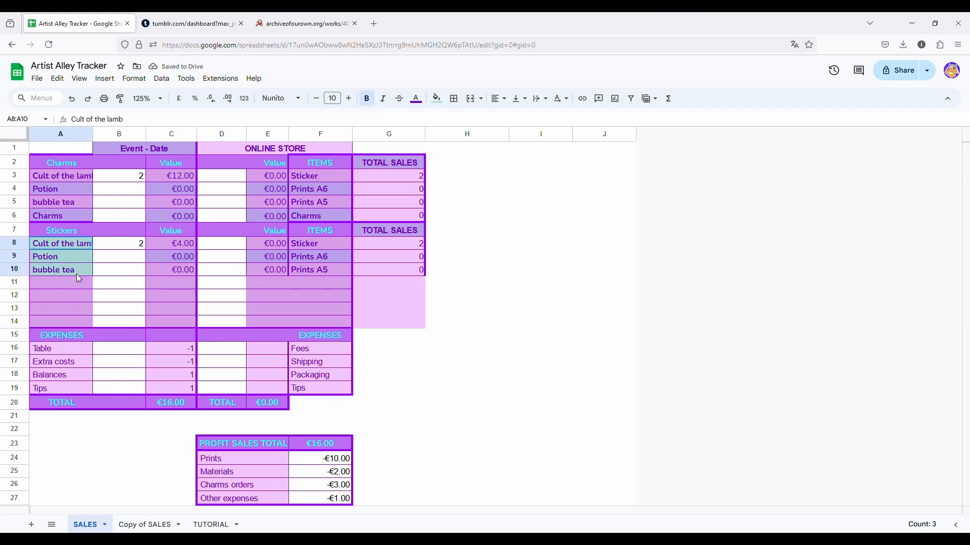
Clear the sold quantities of both Cult of the lamb items in B8 and B3.
left_click(127, 248)
key("Delete")
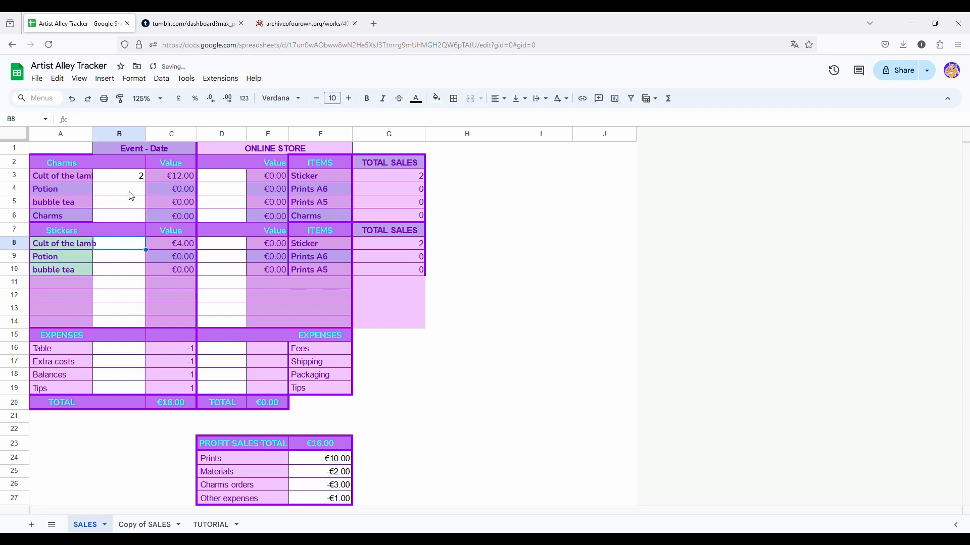
left_click(124, 182)
key("Delete")
Enter the sticker names "Cat", "Ghost" and "Codfish" in cells A11 to A13.
left_click(62, 286)
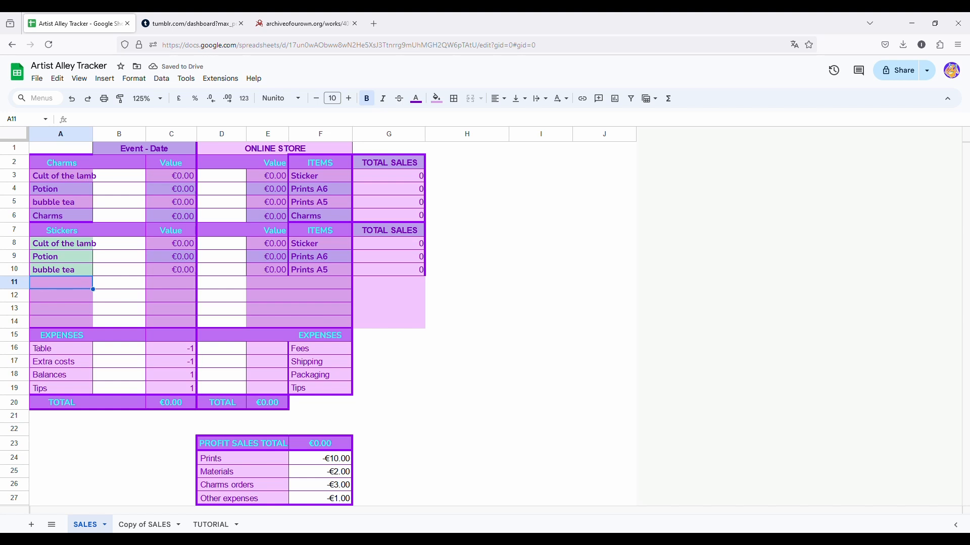
type("C")
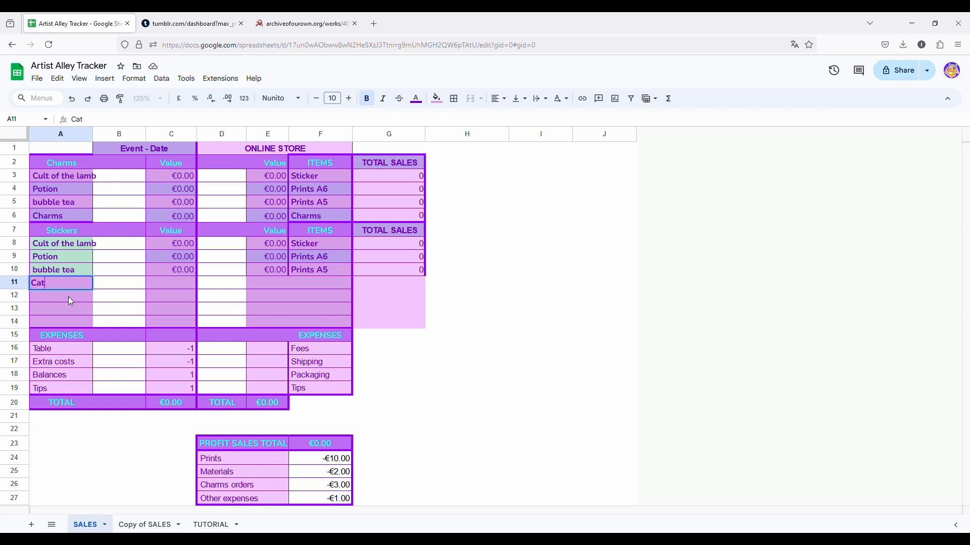
type("at")
key("Return")
type("Ghost")
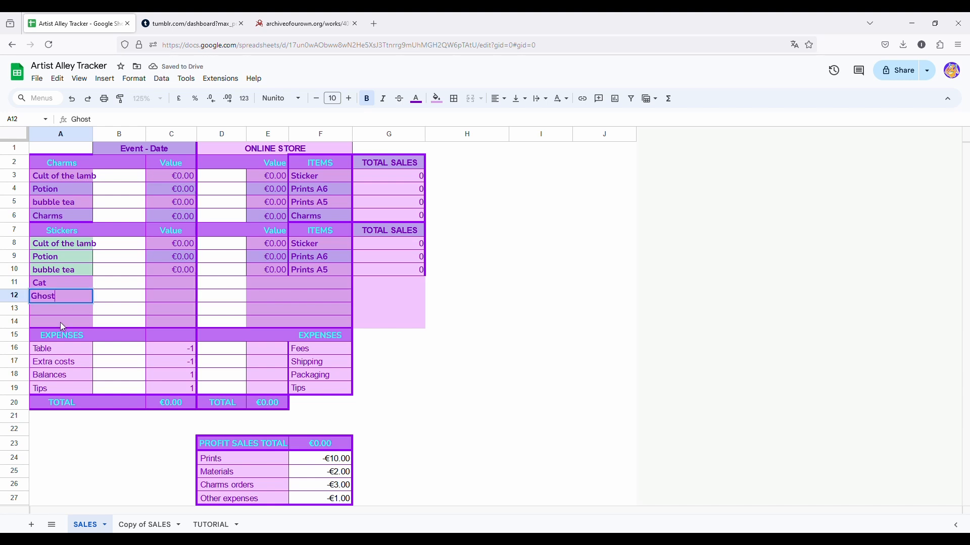
left_click(67, 310)
type("odfish")
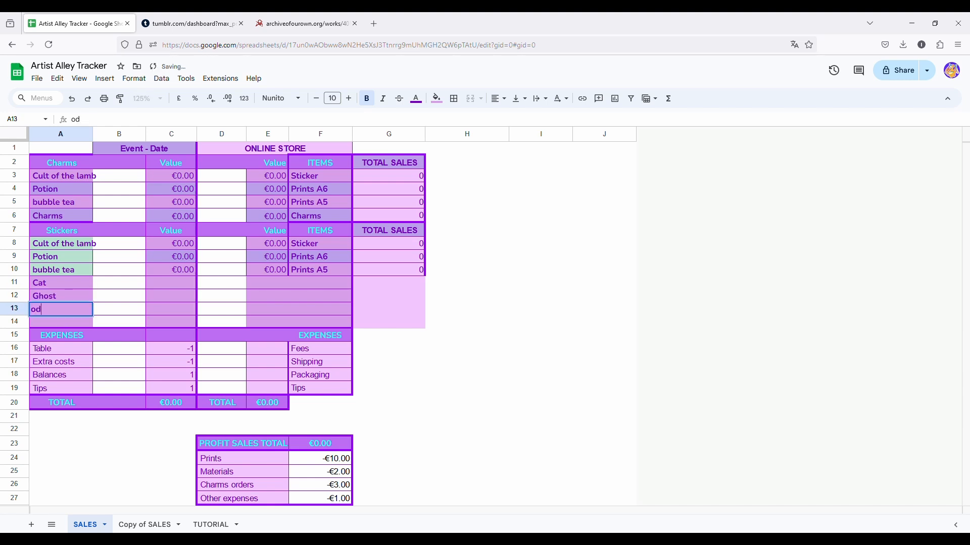
left_click(32, 309)
type("C")
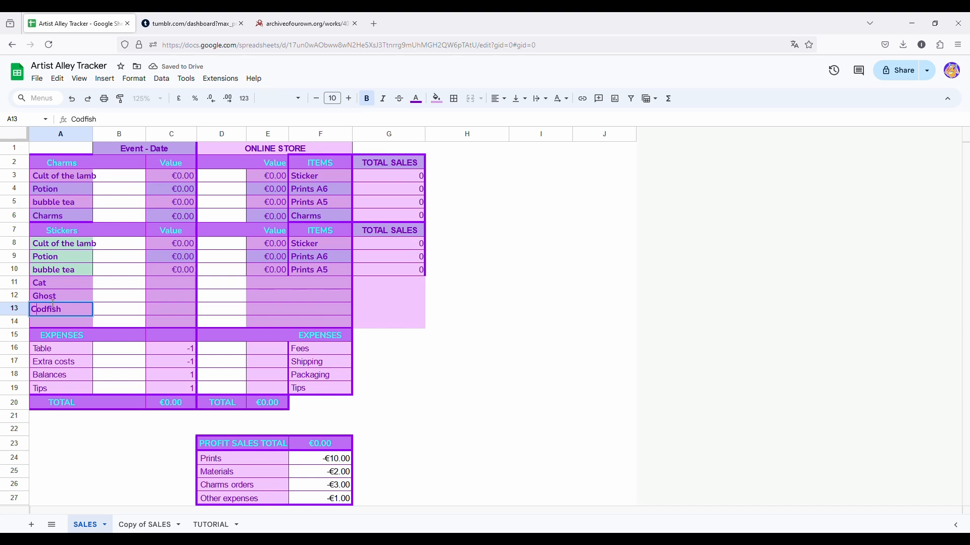
left_click(100, 310)
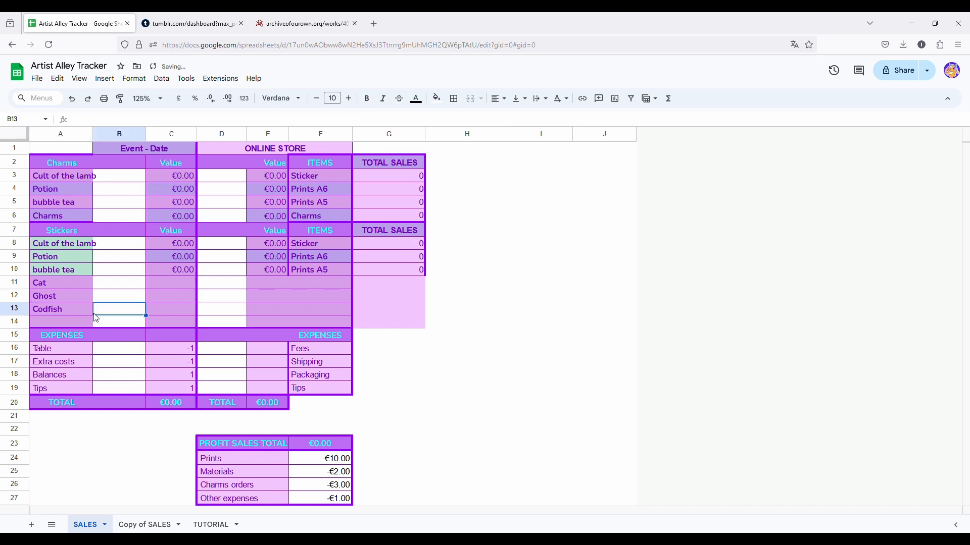
Insert three more blank rows at row 14, below the Codfish sticker.
right_click(18, 322)
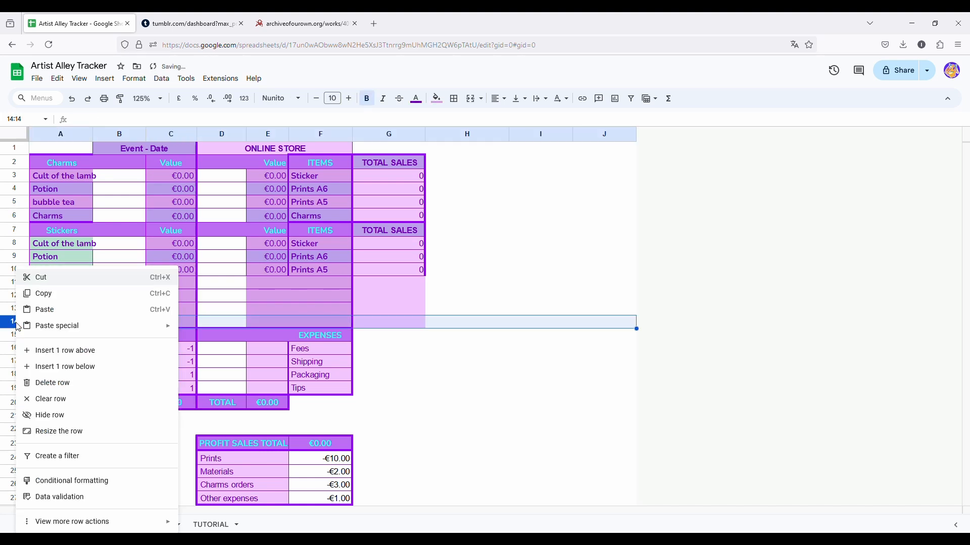
left_click(109, 352)
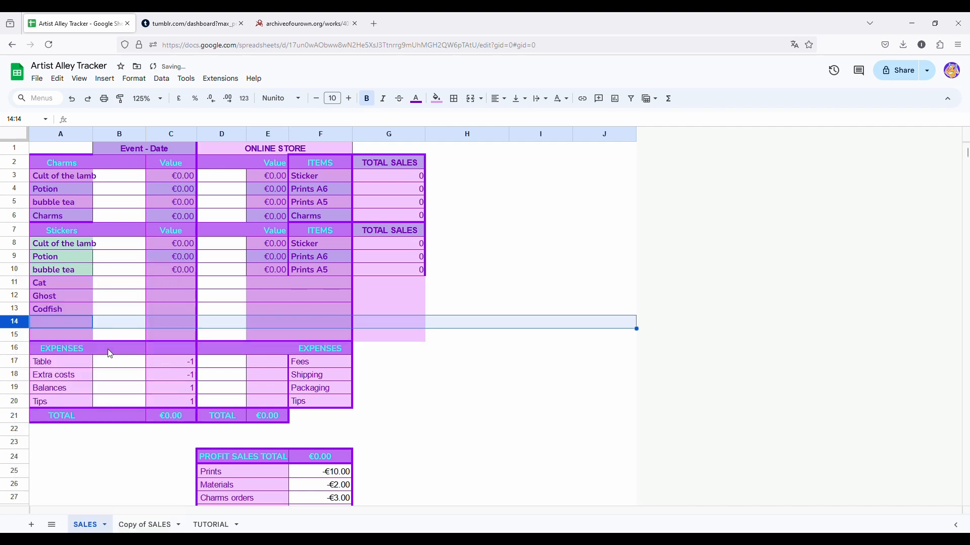
right_click(8, 321)
left_click(76, 356)
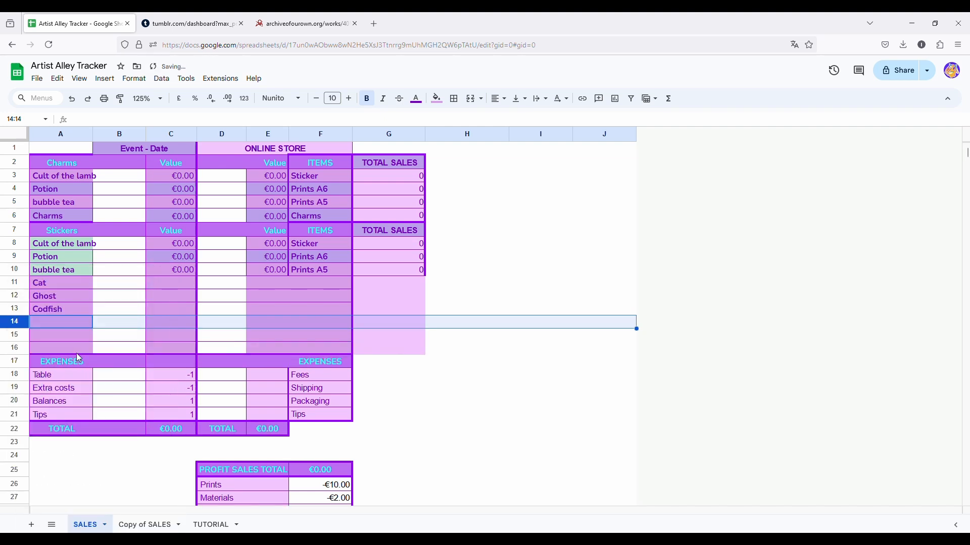
right_click(16, 322)
left_click(81, 140)
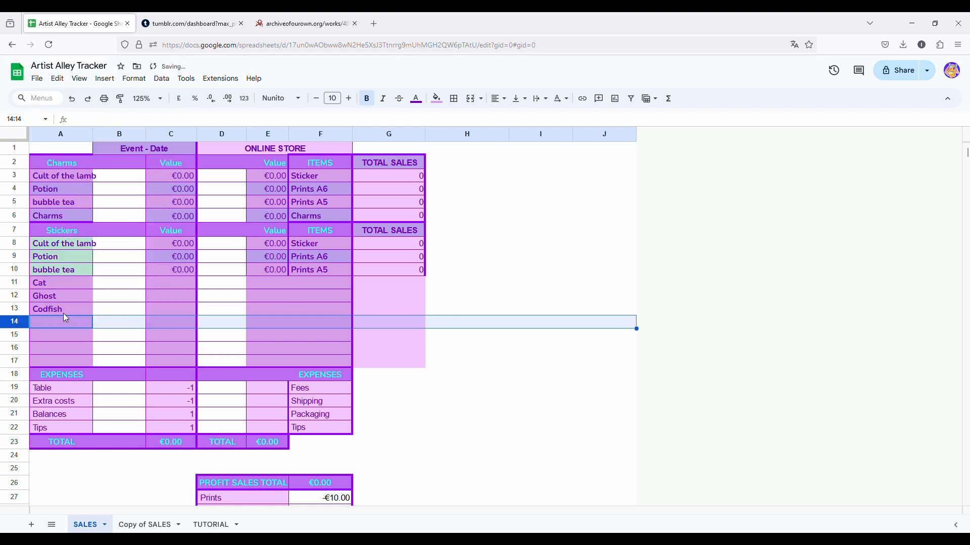
Fill the empty name cells A14:A17 with light blue.
left_click_drag(70, 323, 72, 362)
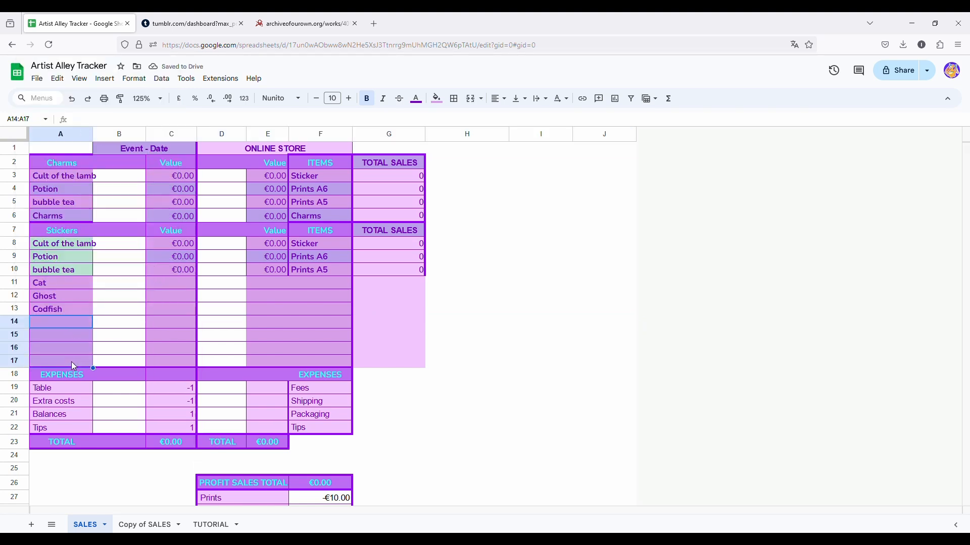
left_click(436, 98)
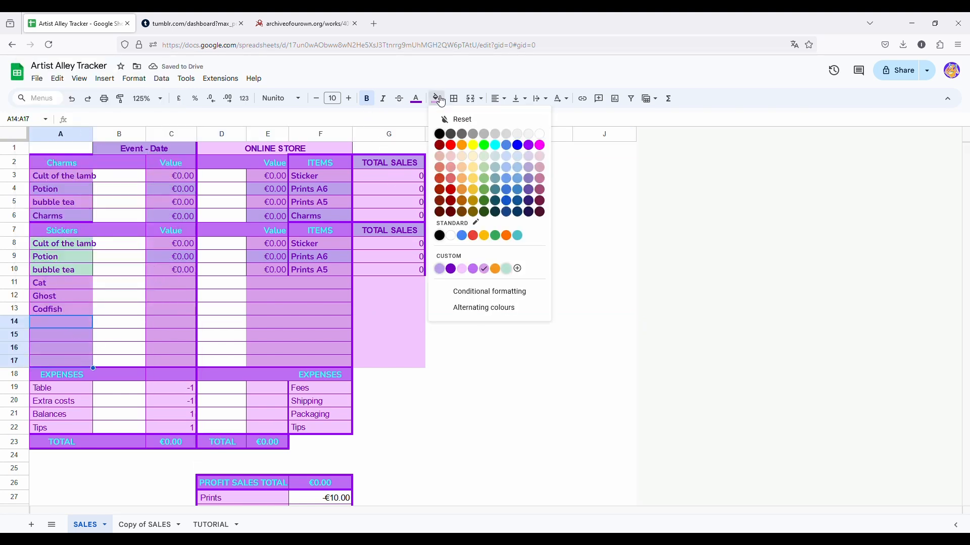
left_click(509, 168)
Enter the sticker names "Trope candy" in A14 and "bubble tea" in A15.
left_click(59, 321)
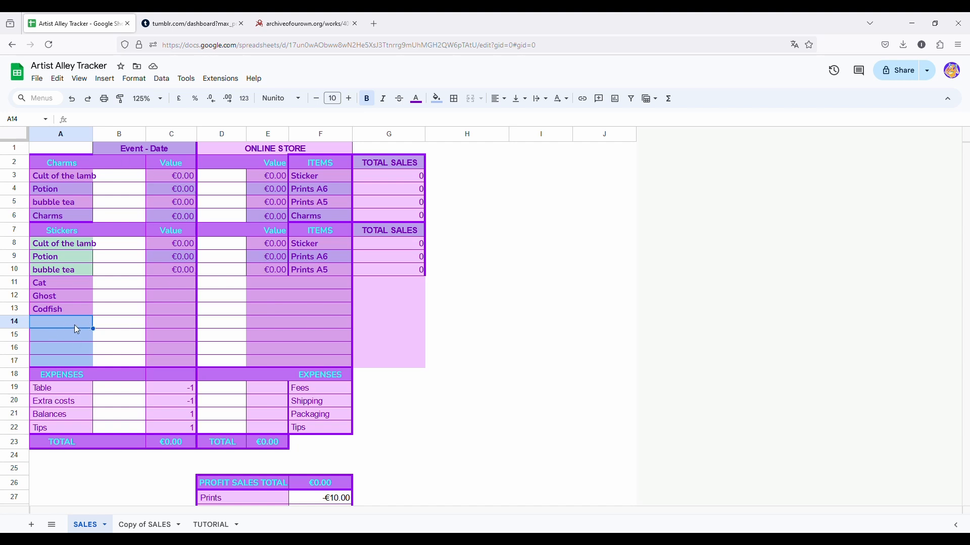
left_click(148, 121)
type("Trope cand")
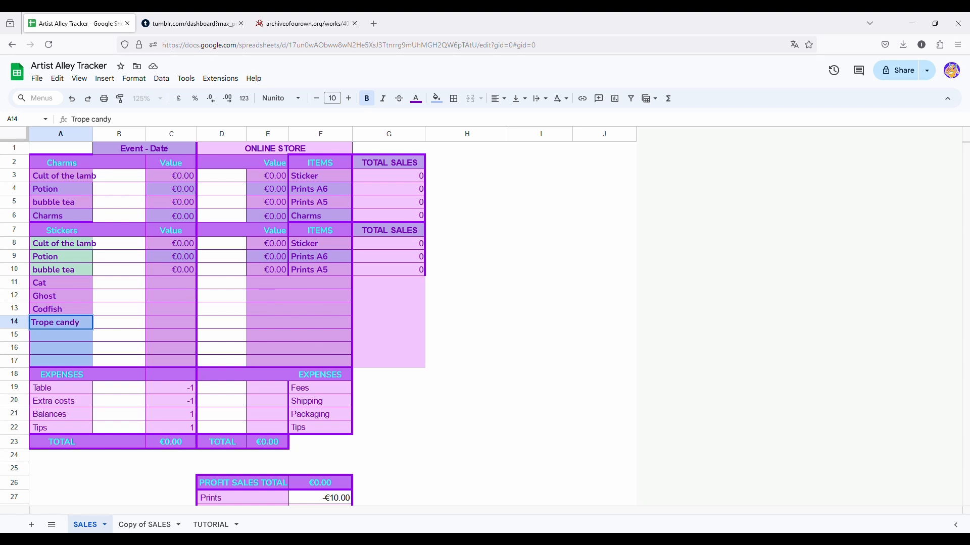
type("y")
key("Return")
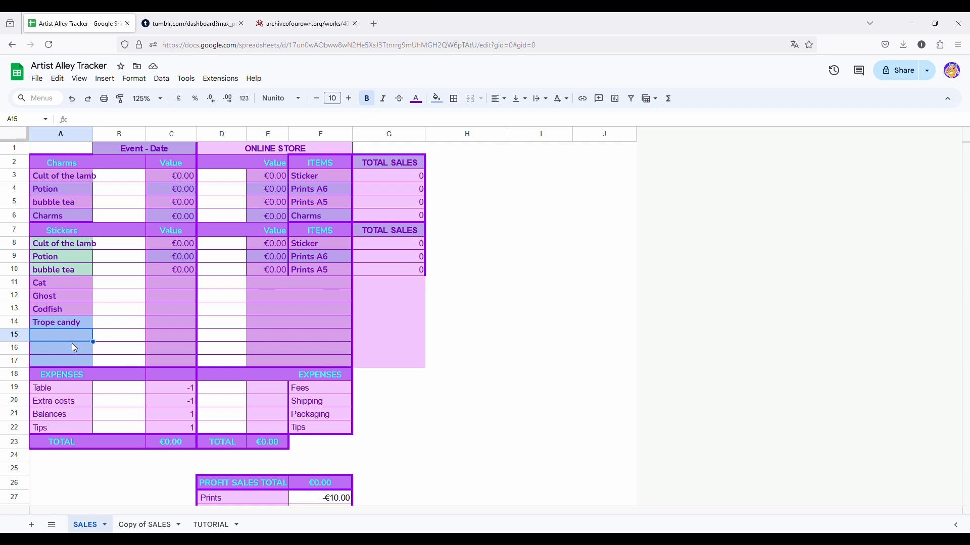
type("bubble tea")
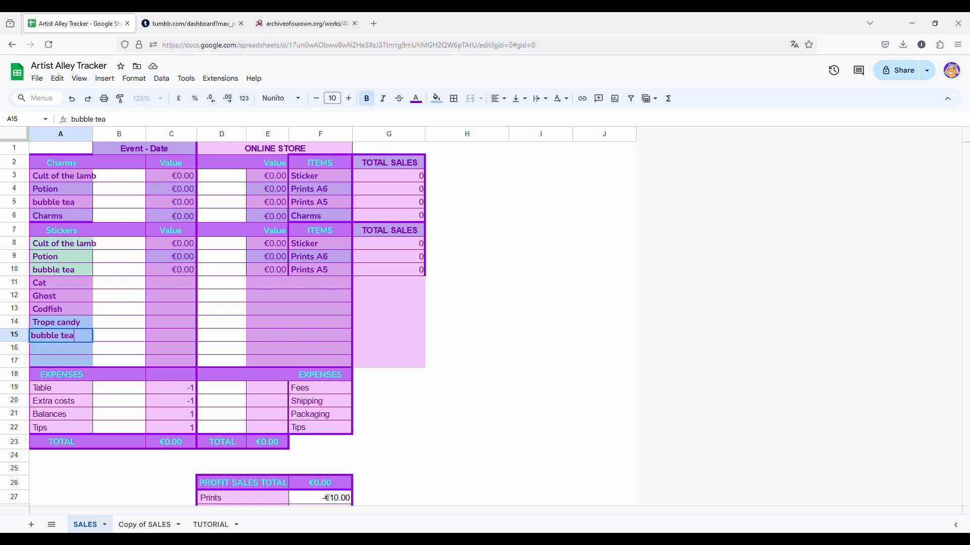
key("Return")
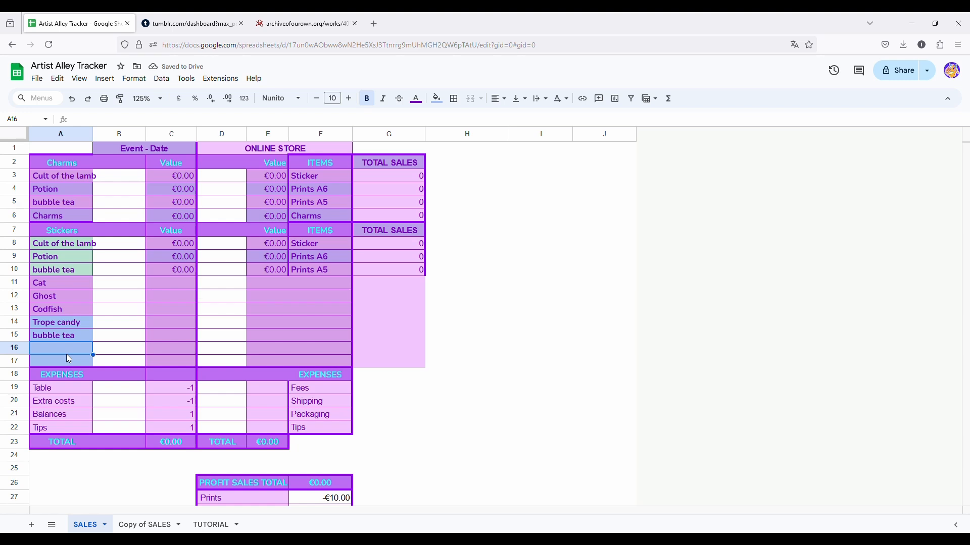
Enter the sticker names "swearwolves" in A16 and "aggrestucko" in A17.
type("swear")
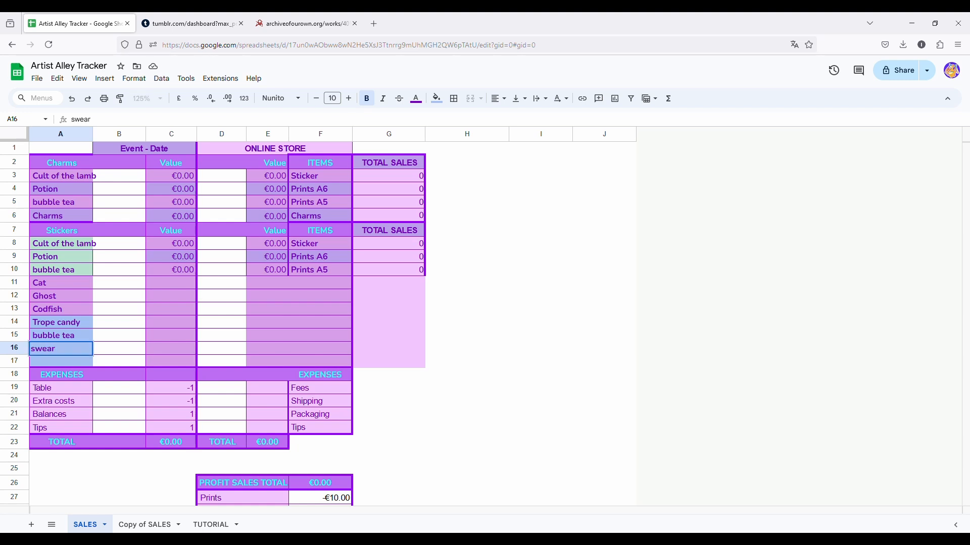
type("wolves")
left_click(58, 361)
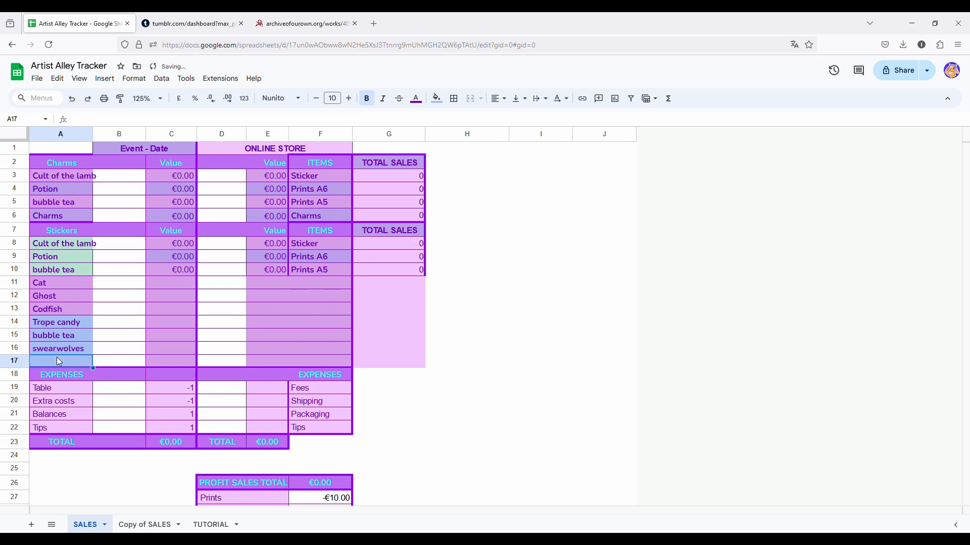
type("aggres")
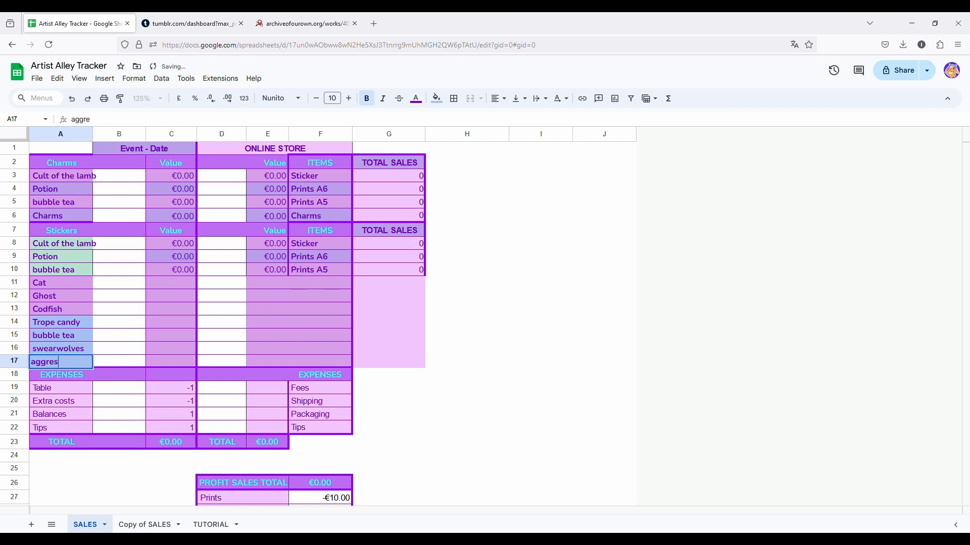
type("tucko")
left_click(121, 363)
Correct the spelling of the sticker name in A17 to "aggrestuko".
left_click(66, 364)
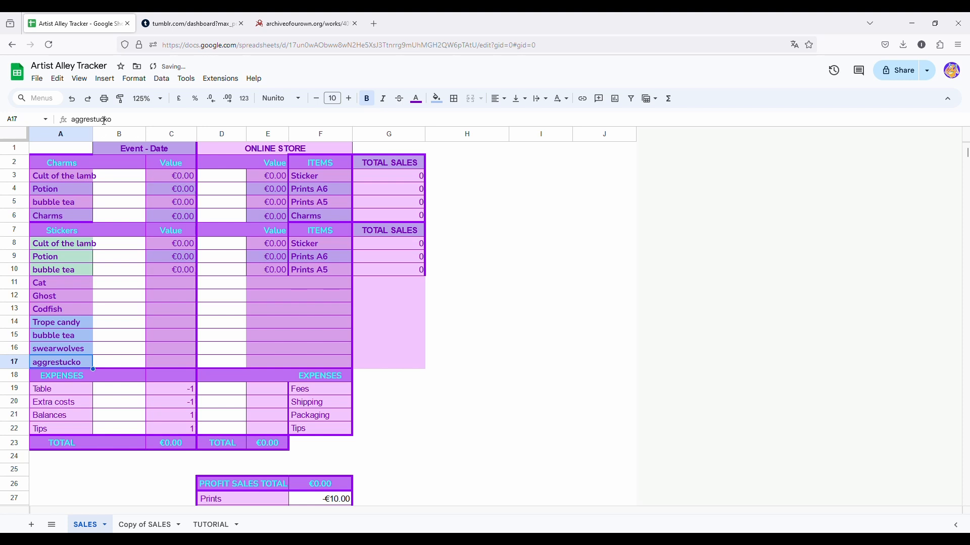
key("Return")
key("Left")
key("Left")
key("BackSpace")
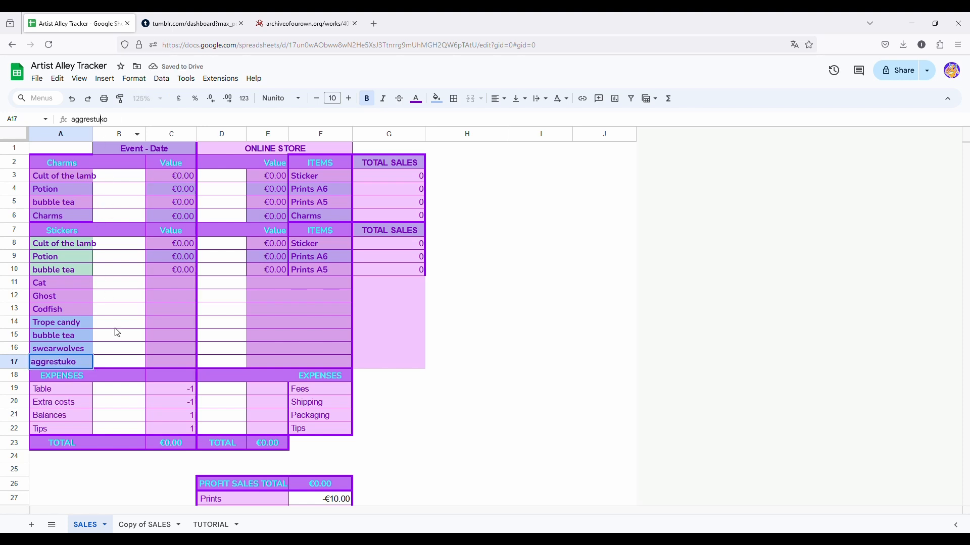
left_click(116, 329)
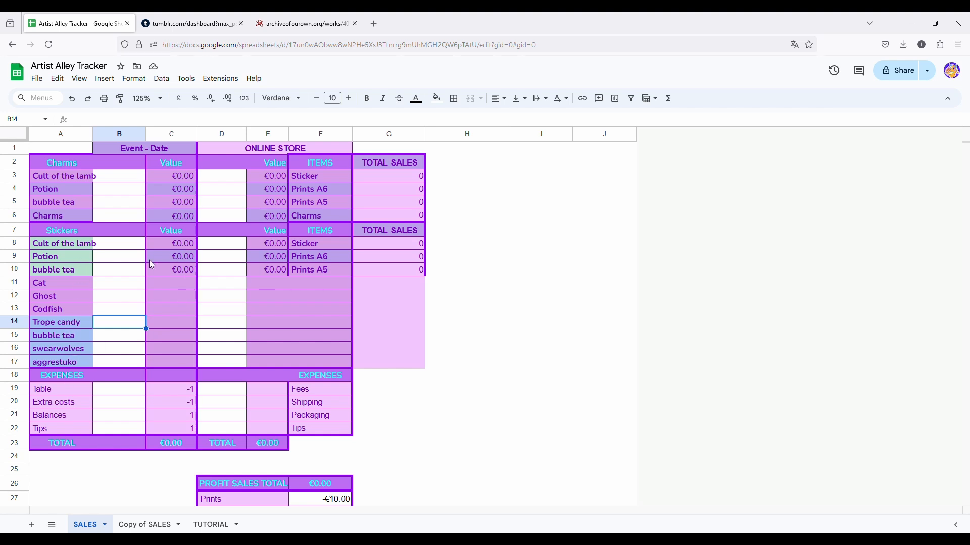
Copy the event value formula in C8 down through C17 for the stickers and check the copied formula in C14.
left_click(169, 269)
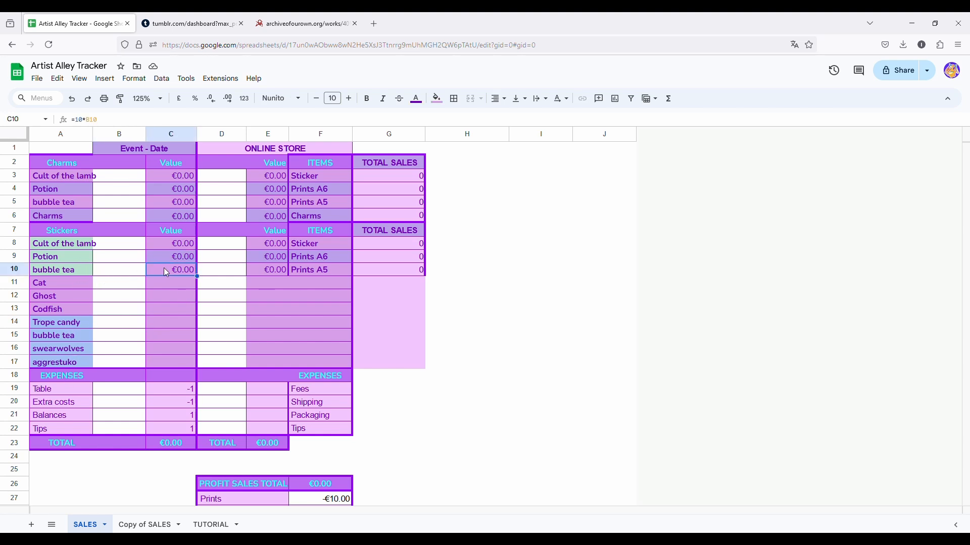
left_click(178, 247)
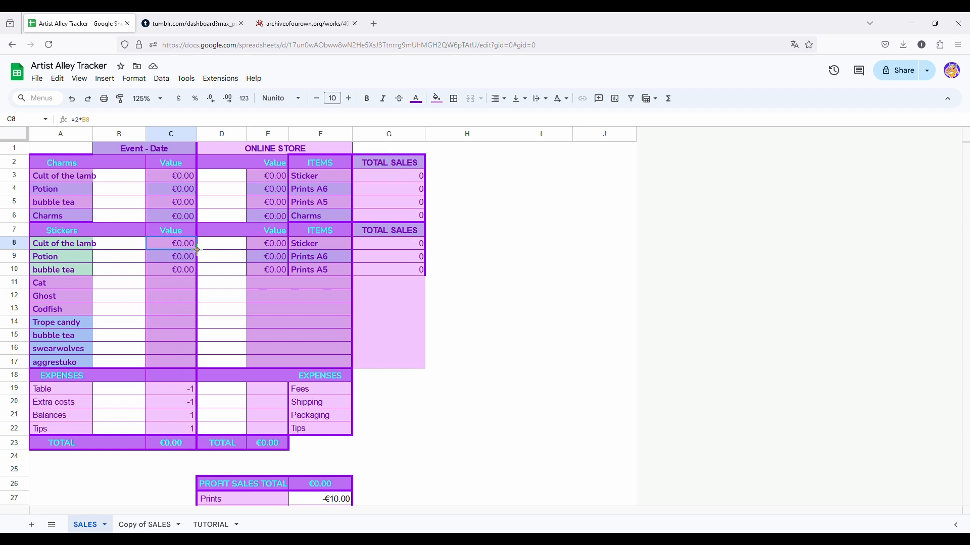
left_click_drag(197, 250, 192, 365)
left_click(226, 310)
left_click(177, 336)
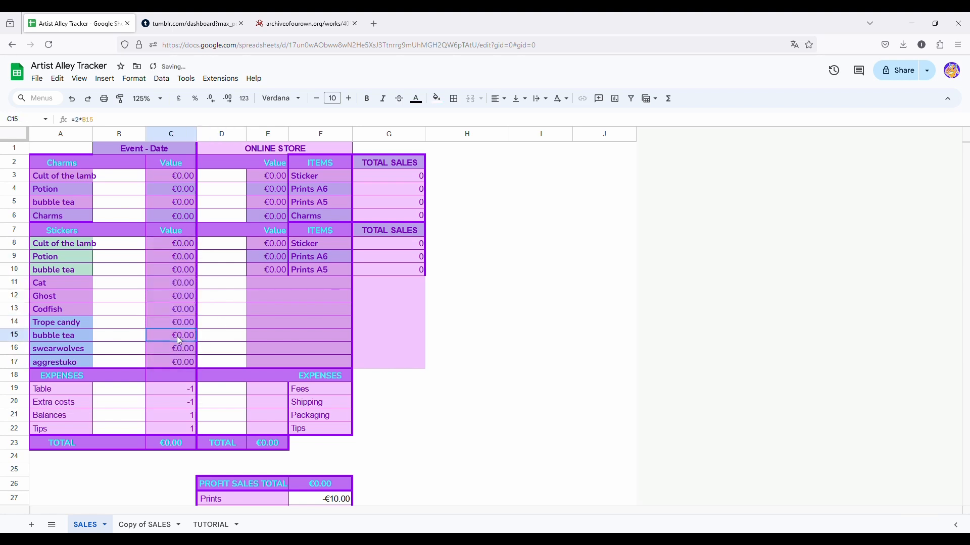
left_click(175, 348)
left_click(183, 323)
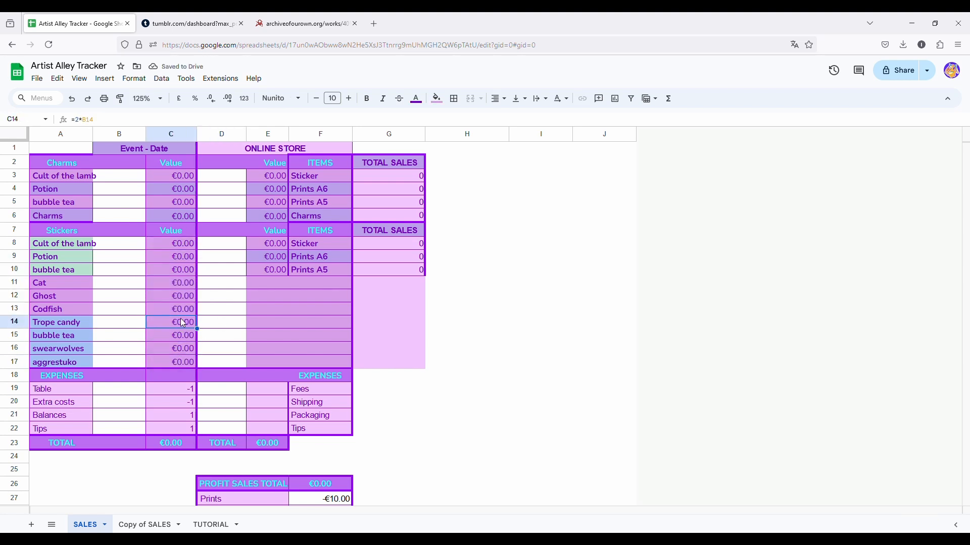
left_click(85, 118)
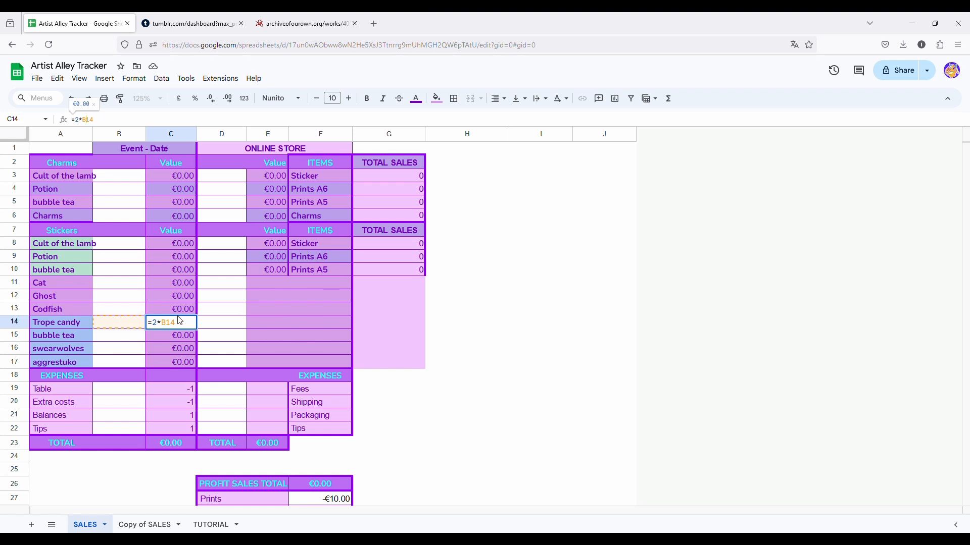
left_click(175, 336)
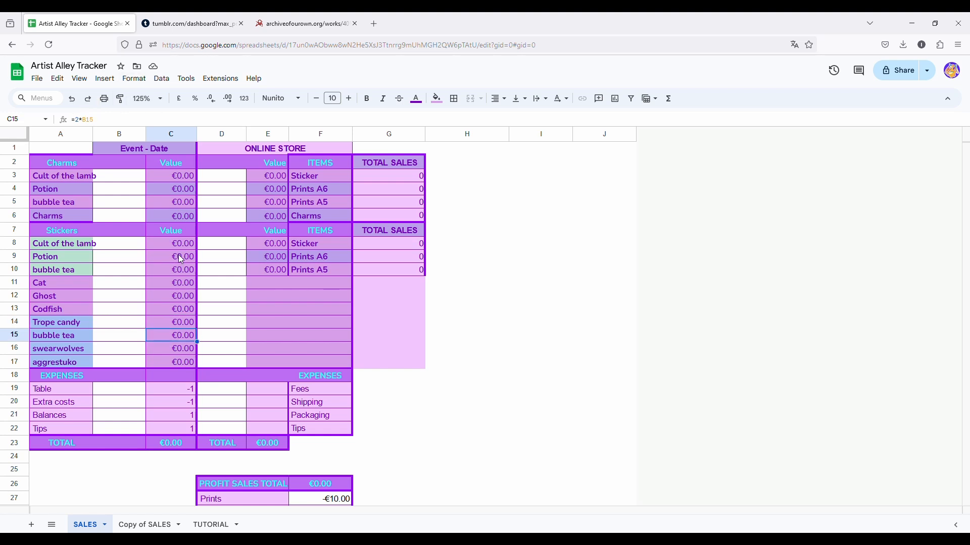
Copy the online store value formula in E8 down through E17.
left_click(286, 247)
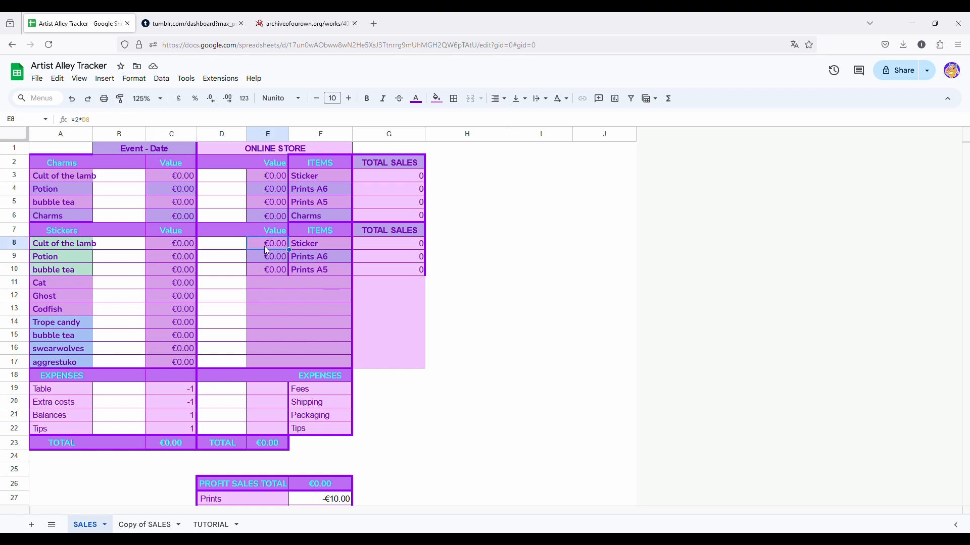
left_click_drag(290, 249, 284, 365)
left_click(323, 296)
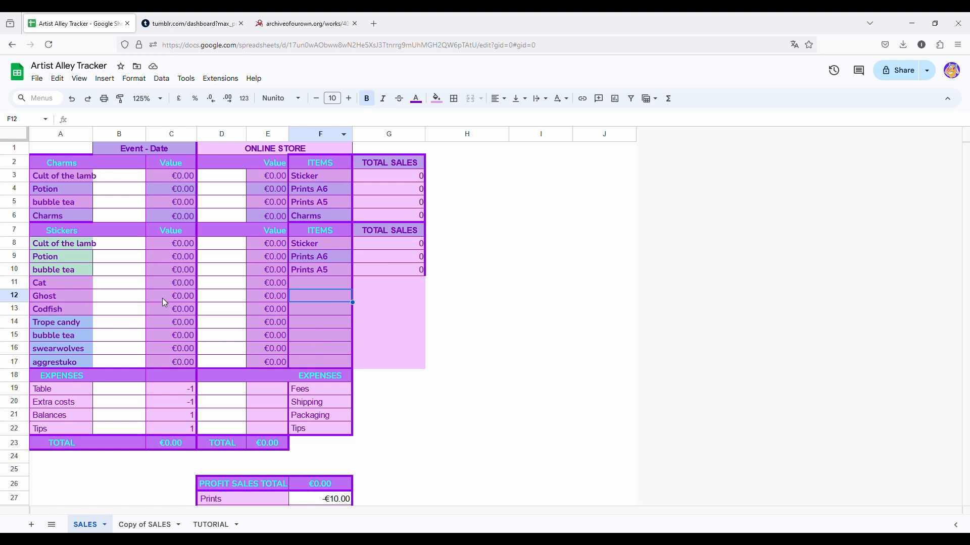
Copy the sticker names in A8:A17 into the online store's ITEMS column starting at F8.
left_click_drag(68, 249, 62, 359)
key("ctrl+c")
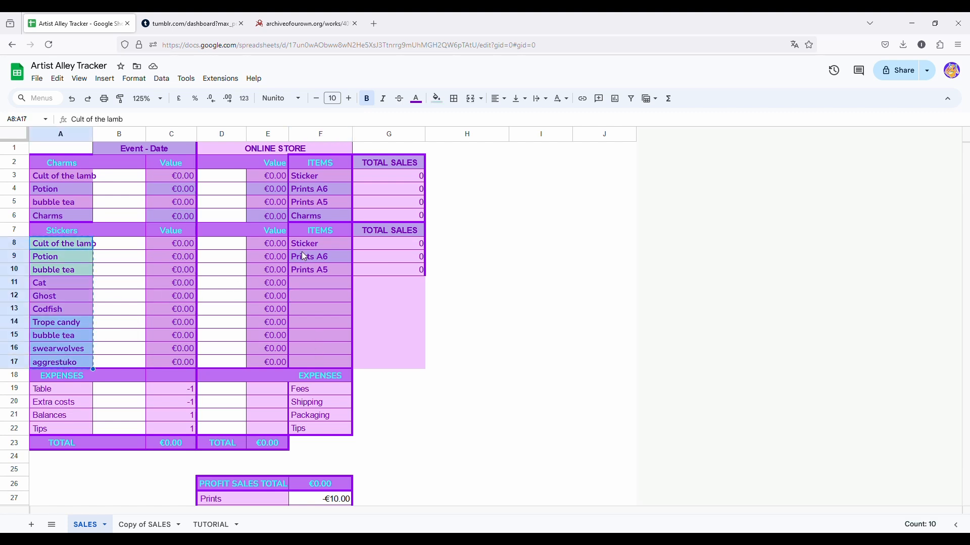
left_click(312, 244)
key("ctrl+v")
left_click(471, 326)
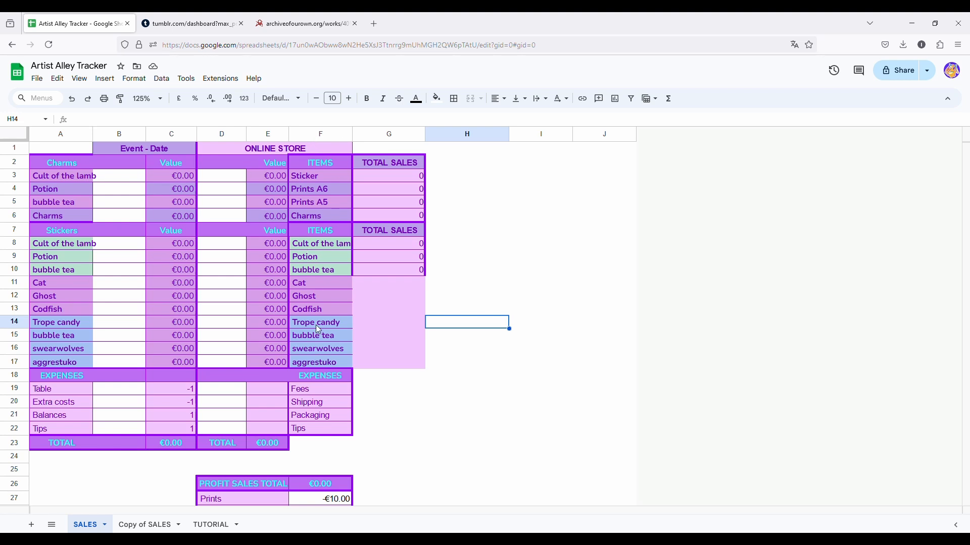
Extend the TOTAL SALES formula in G10 down through G17 and check the formulas in G12 and G3.
left_click(414, 272)
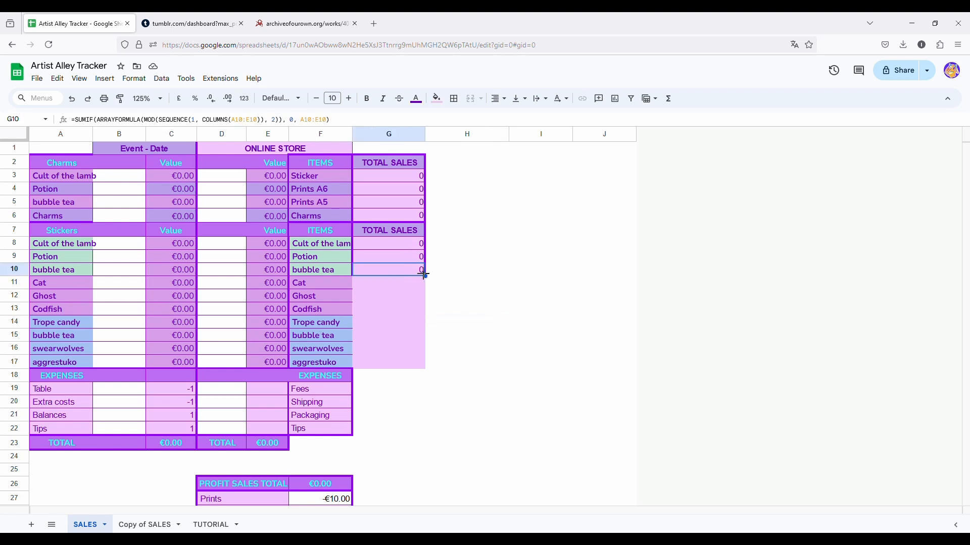
left_click_drag(423, 319, 422, 368)
left_click(449, 341)
left_click(387, 297)
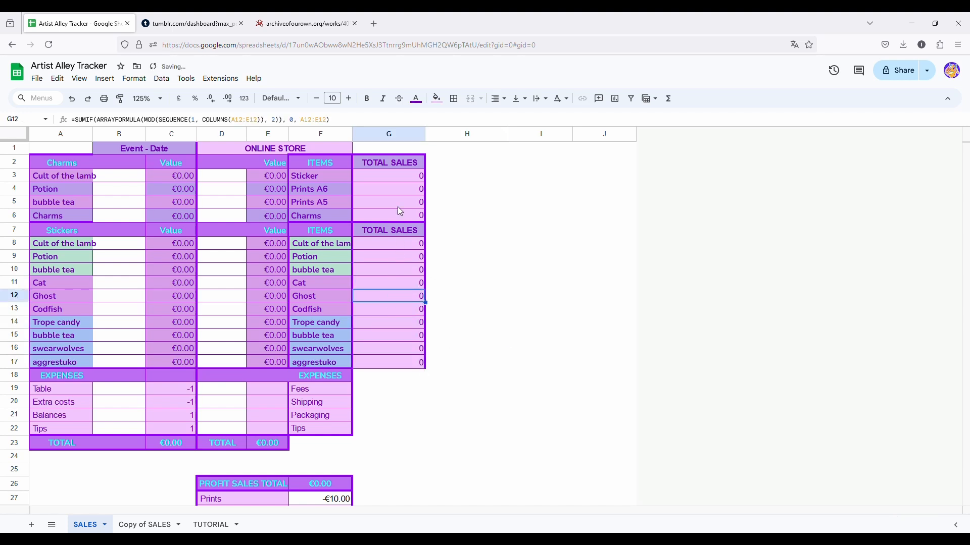
left_click(397, 190)
left_click(409, 178)
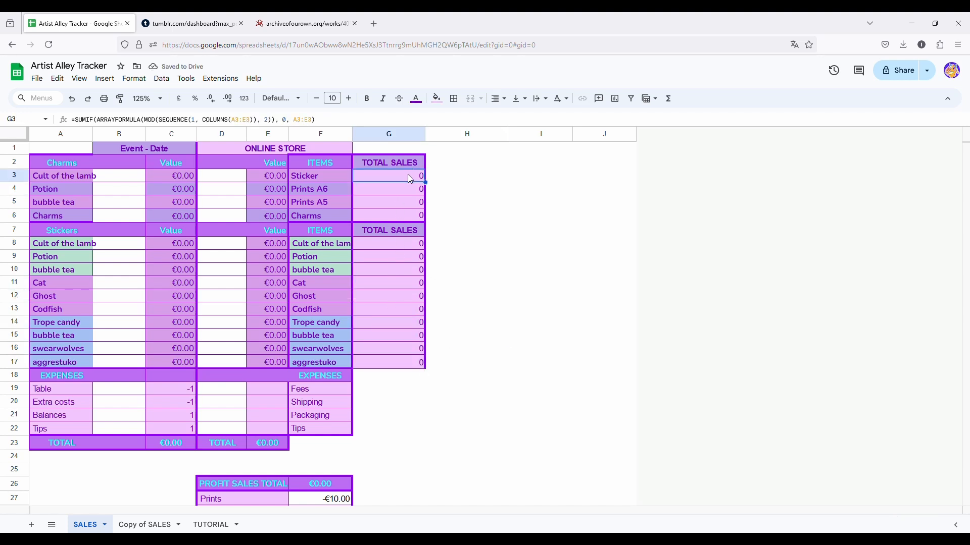
Enter 3 online sales in D3 and 6 event sales in B3 for the Cult of the lamb charm, and check its total in G3.
left_click(217, 182)
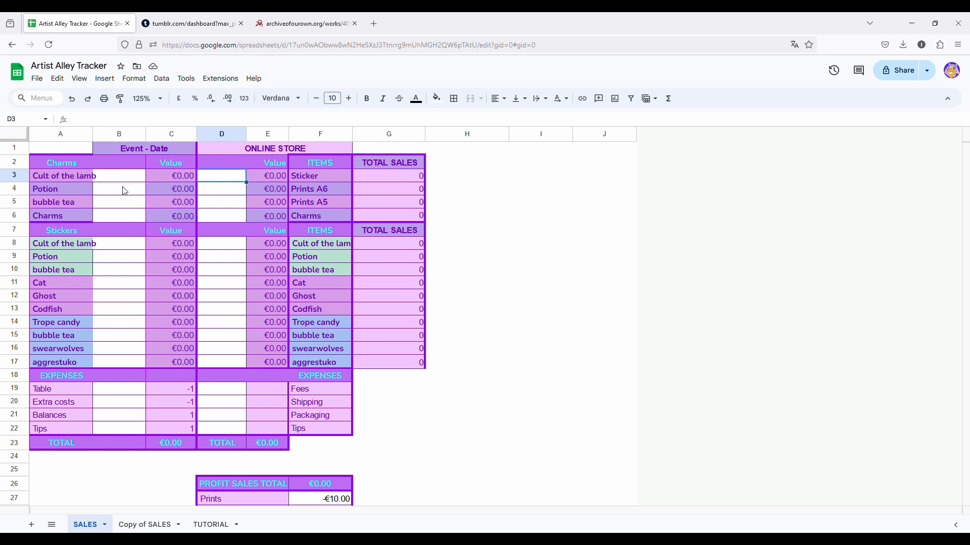
type("3")
left_click(122, 181)
type("6")
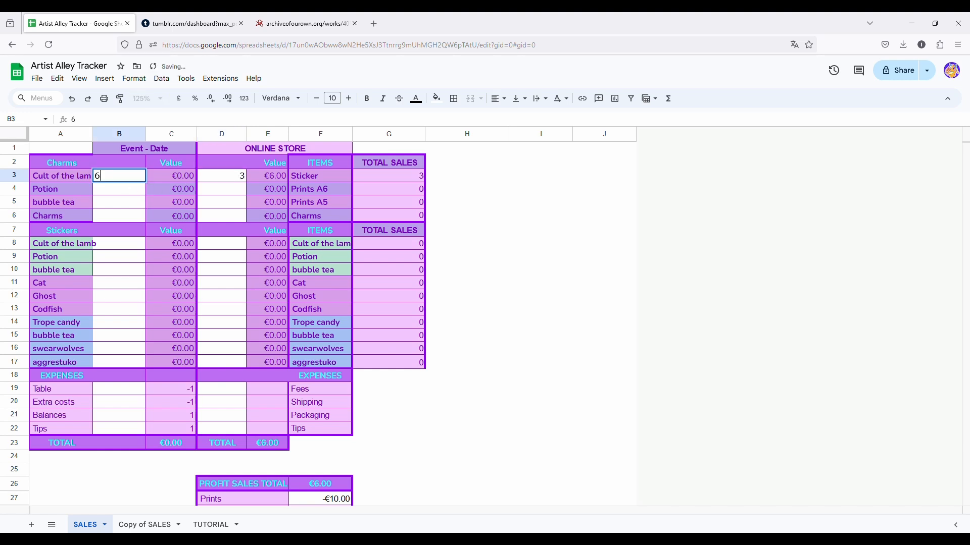
left_click(232, 214)
left_click(407, 179)
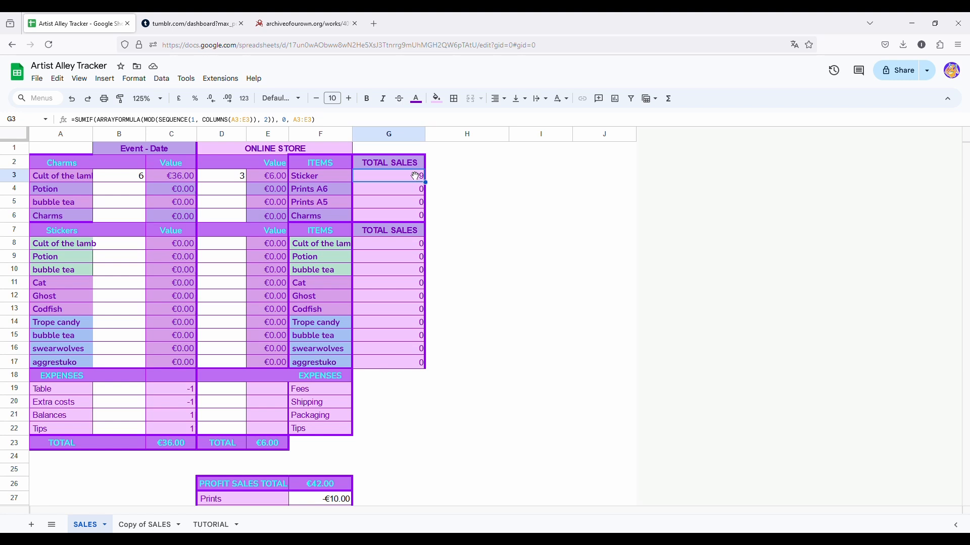
Create a conditional format rule for G3:G17 with the condition Greater than or equal to 20.
left_click_drag(416, 181, 414, 361)
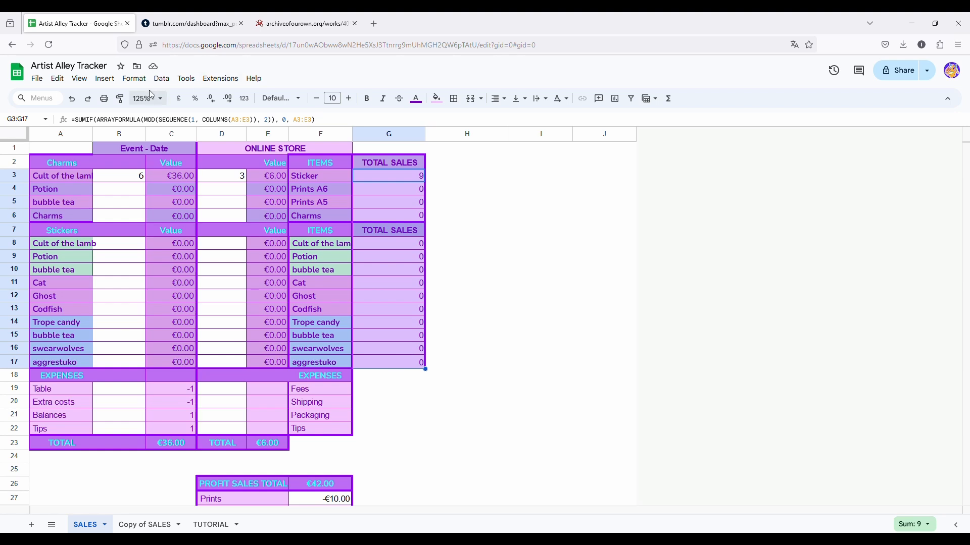
left_click(133, 79)
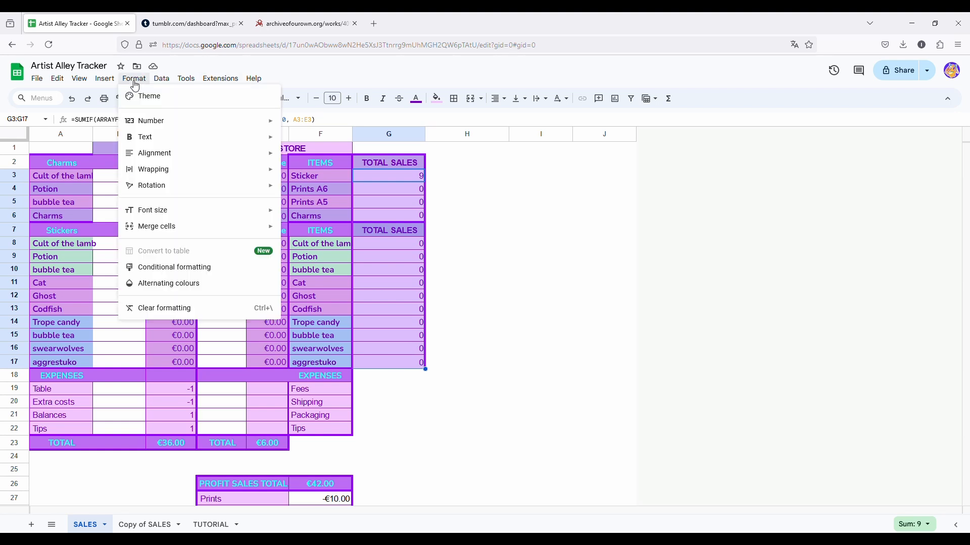
left_click(199, 269)
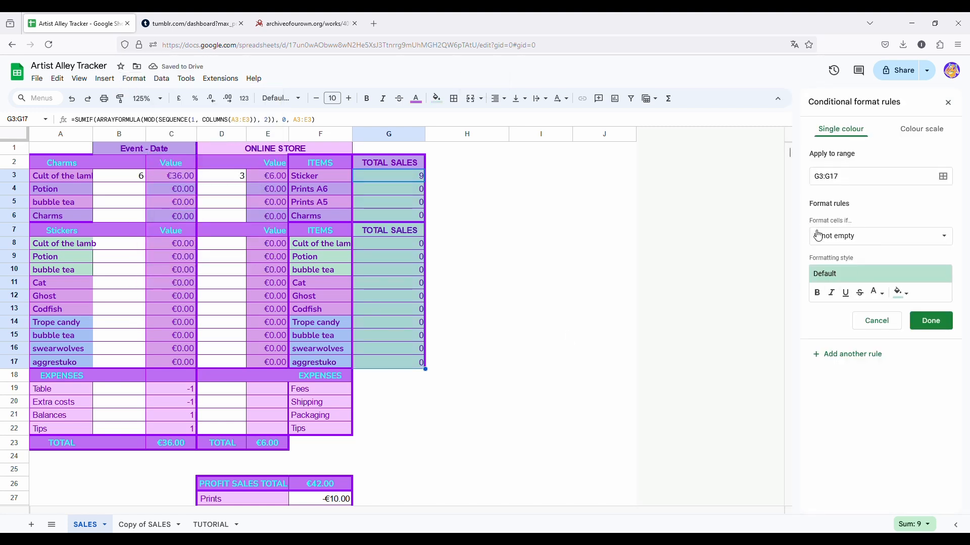
left_click(853, 236)
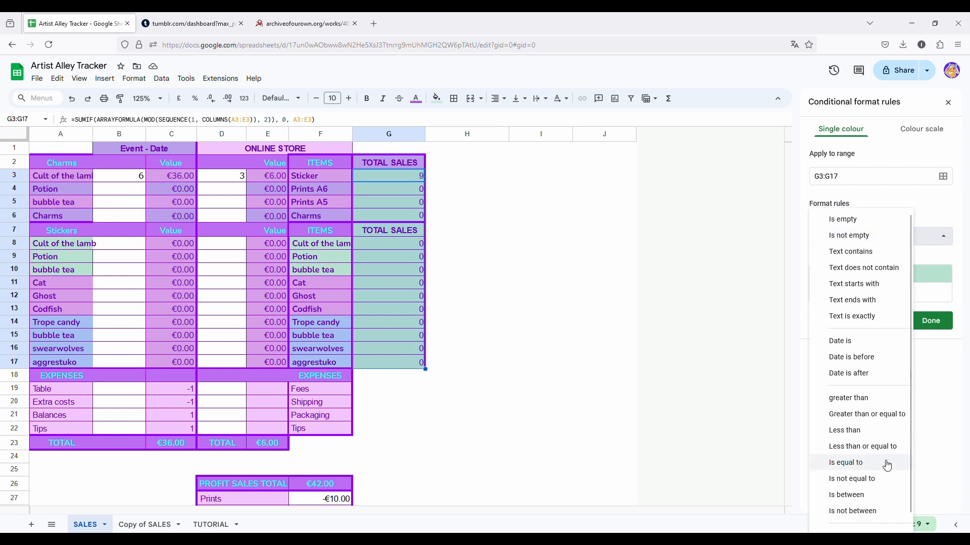
left_click(877, 418)
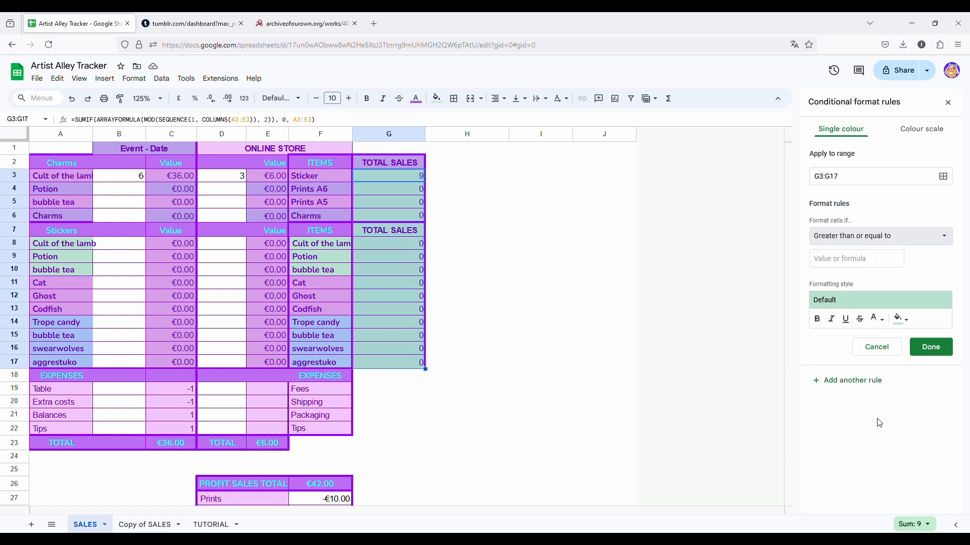
left_click(858, 258)
type("20")
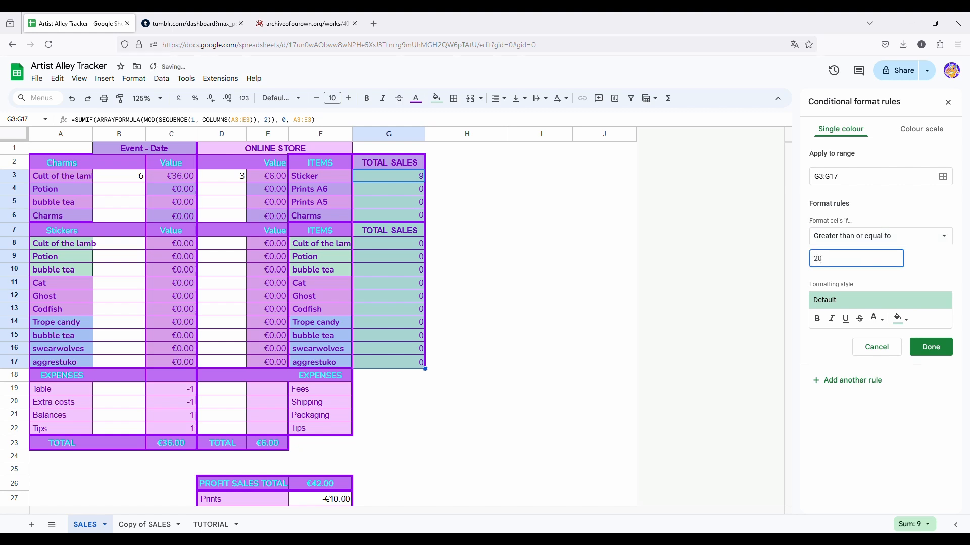
Give the conditional format rule a magenta fill and a light text colour, and save the rule.
left_click(903, 321)
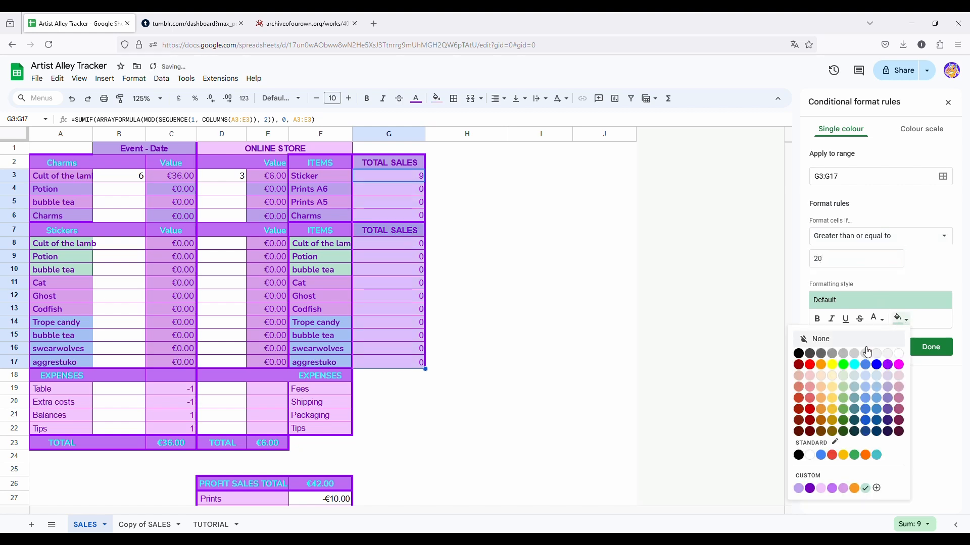
left_click(899, 365)
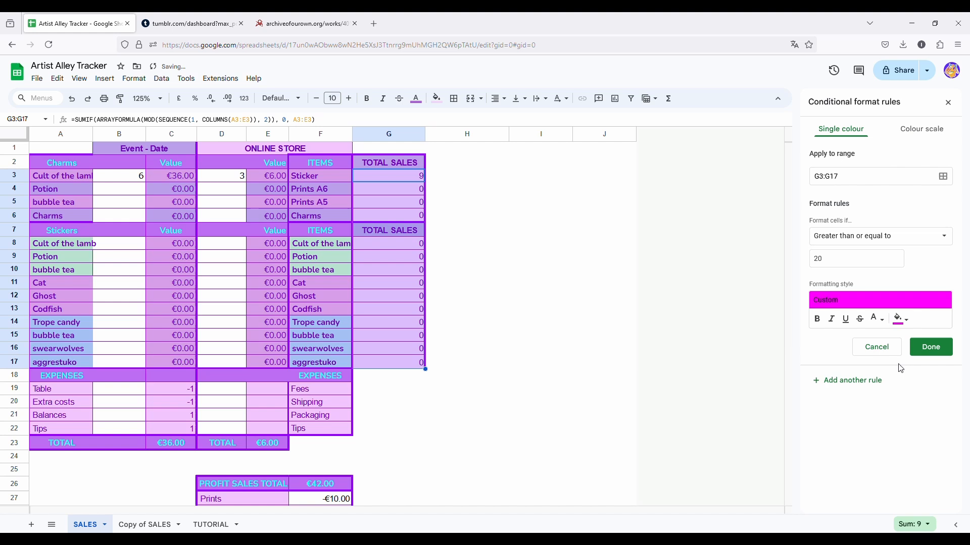
left_click(877, 318)
left_click(874, 354)
left_click(928, 349)
left_click(543, 309)
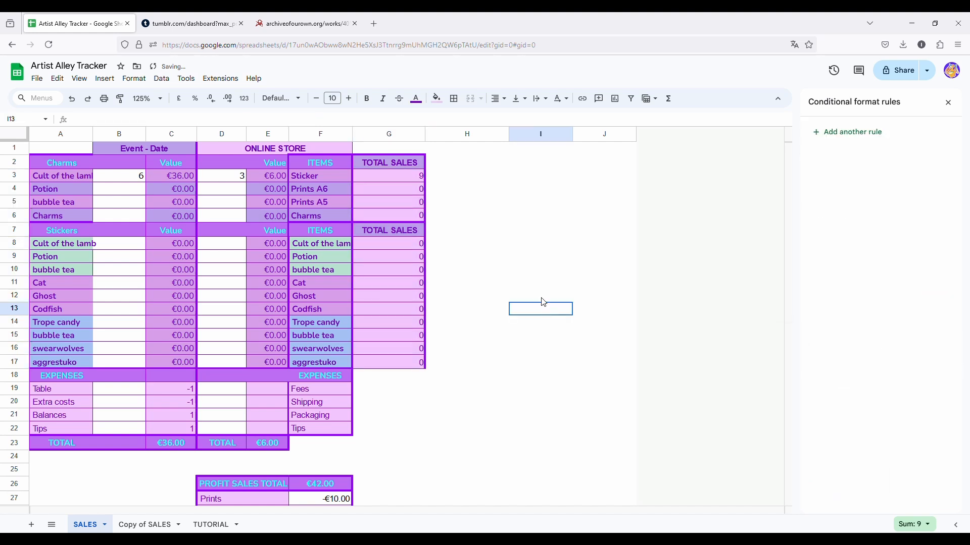
Enter 20 event sales for the Ghost sticker in B12 and check the conditional formatting of its total in G12.
left_click(128, 296)
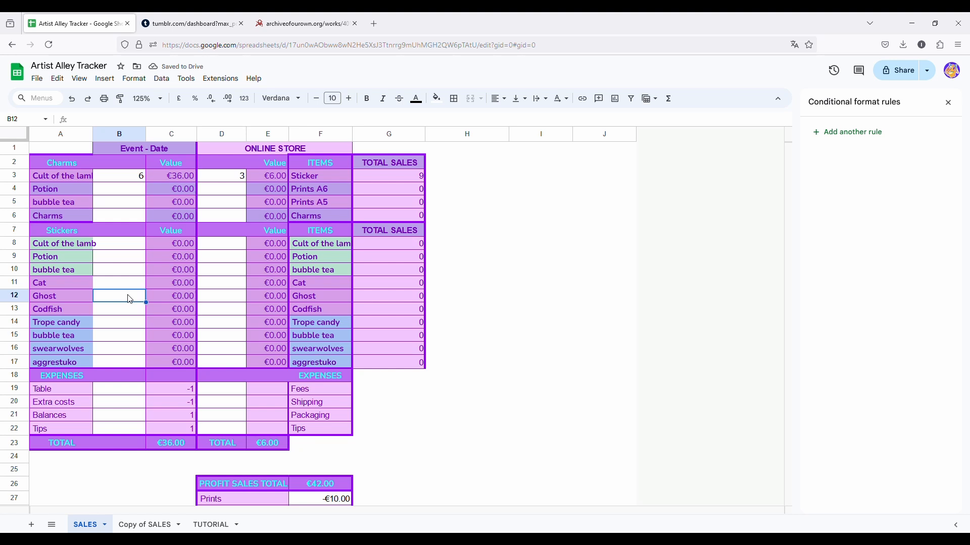
type("20")
left_click(547, 273)
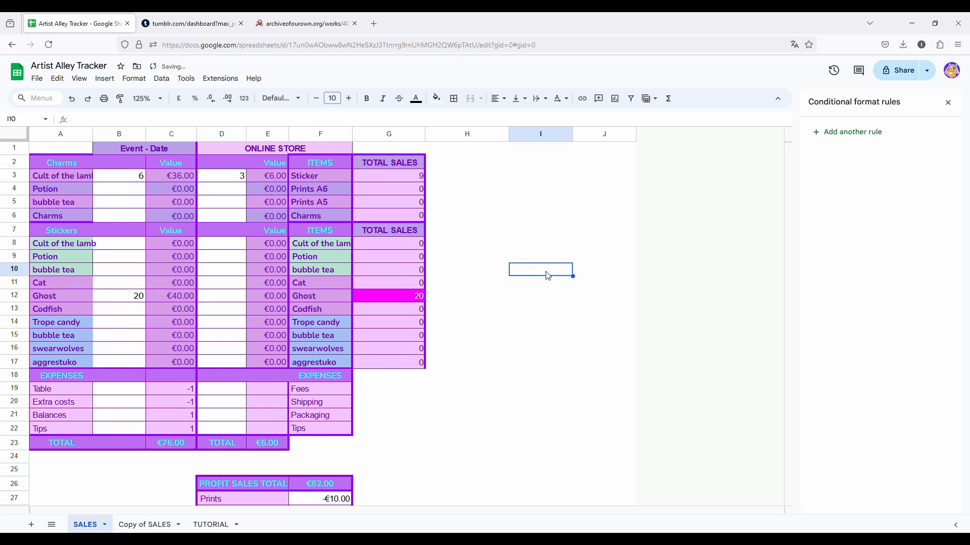
left_click(396, 299)
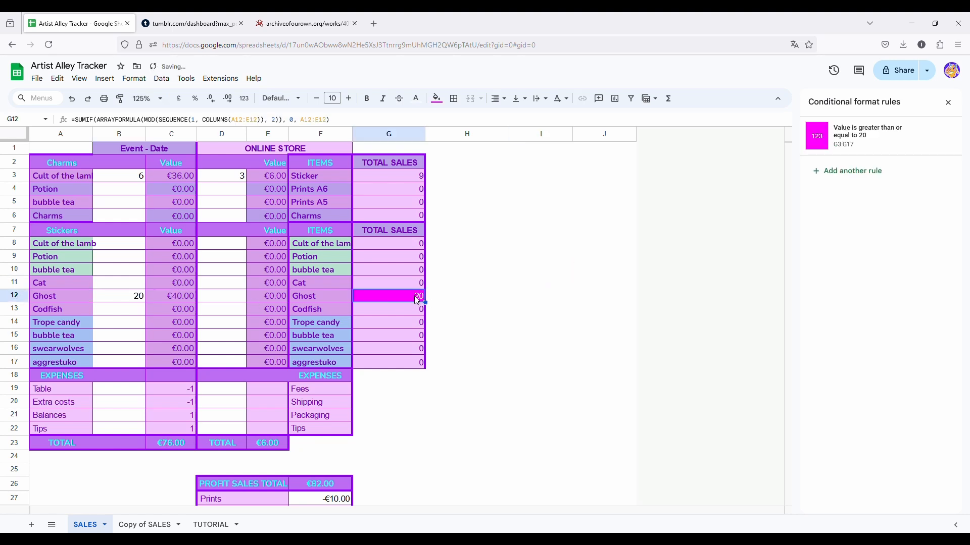
left_click(418, 271)
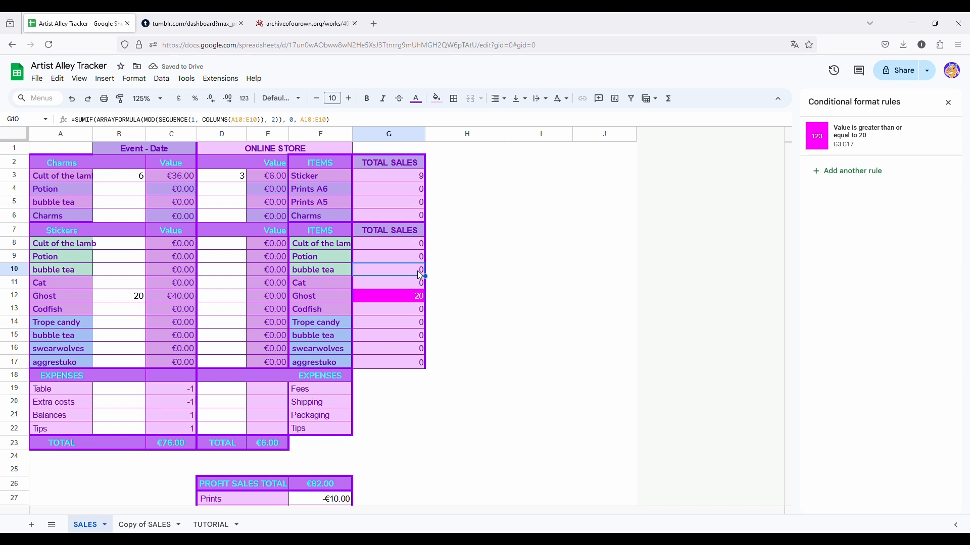
left_click(440, 261)
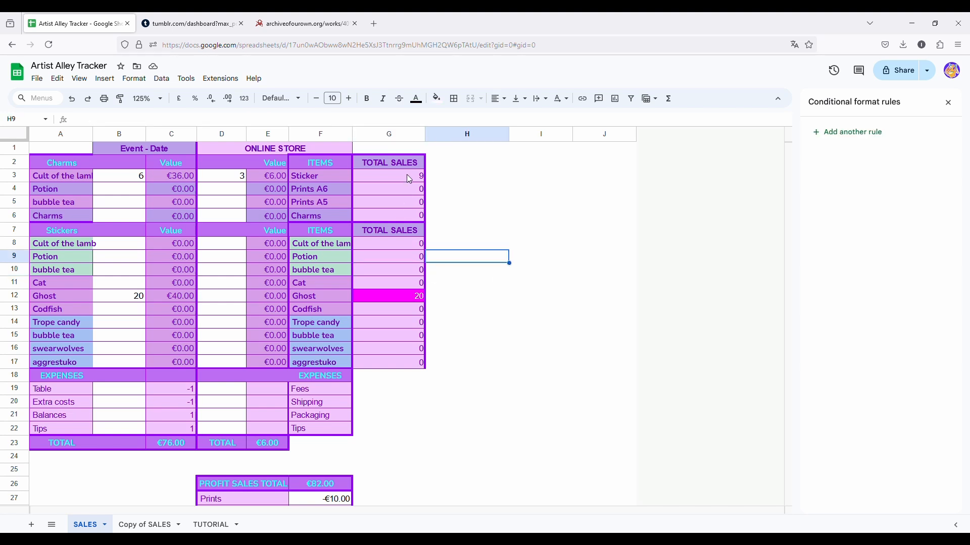
Add a conditional format rule for G3:G17 with a black fill and the condition Is equal to 0.
left_click_drag(407, 174, 392, 358)
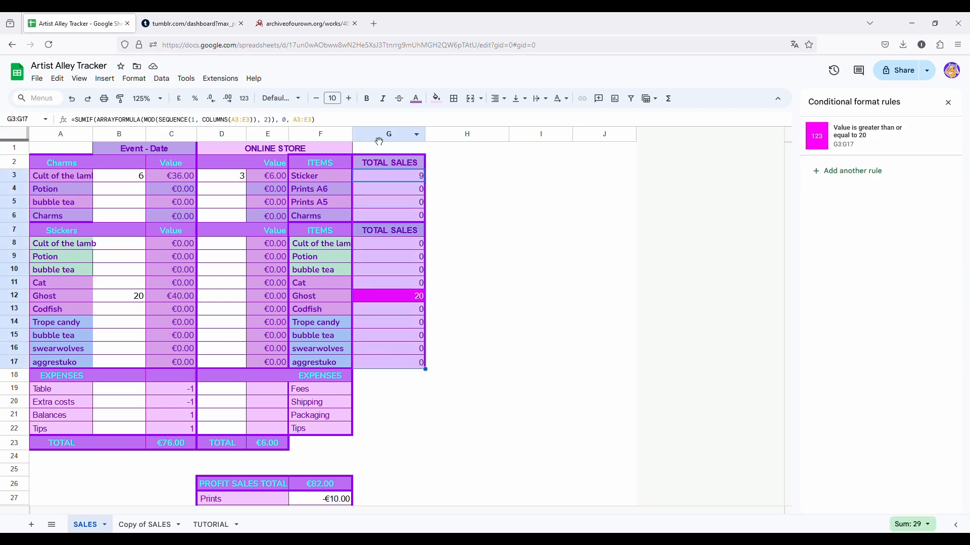
left_click(848, 172)
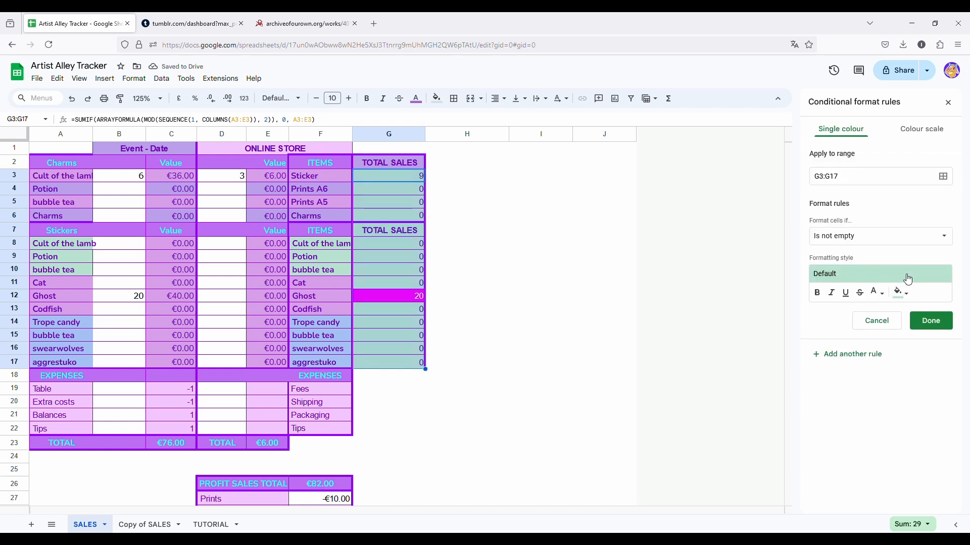
left_click(899, 292)
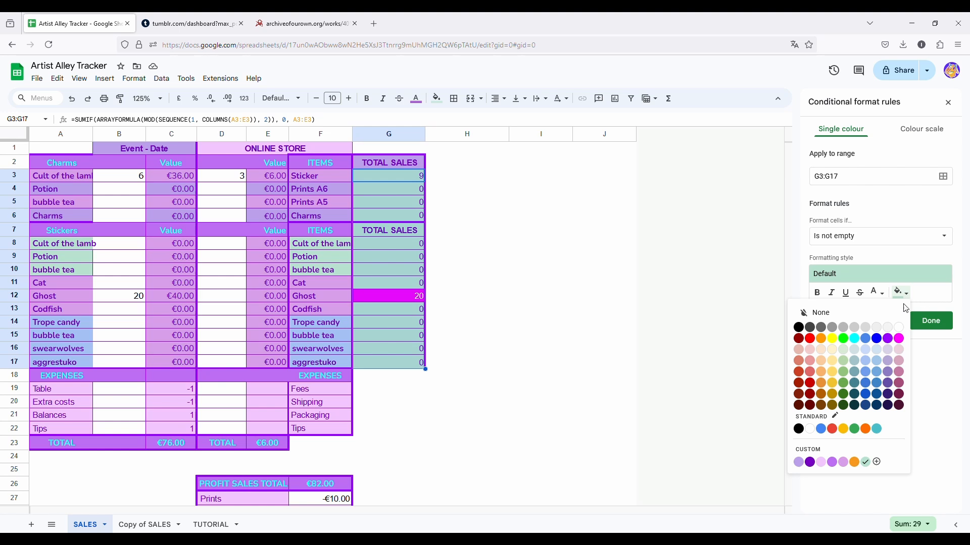
left_click(799, 327)
left_click(862, 236)
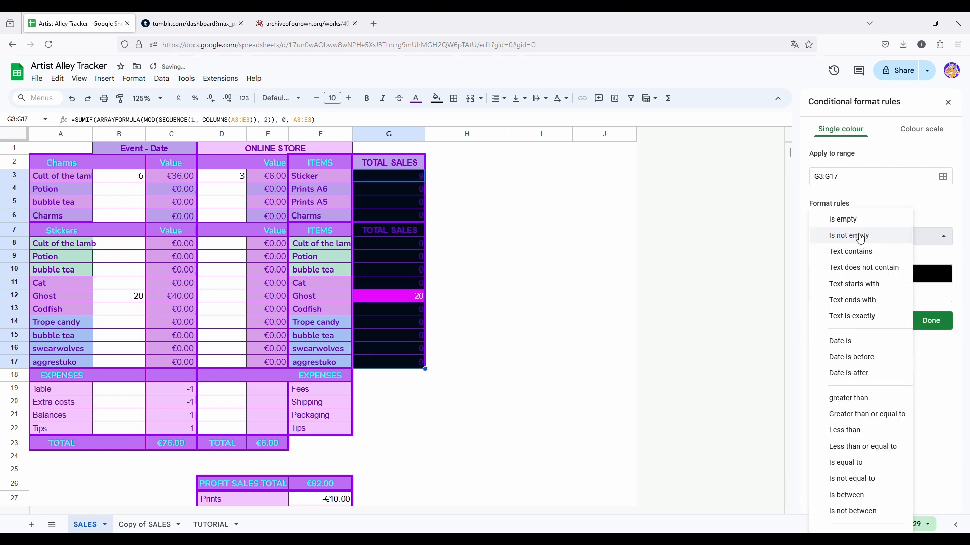
left_click(870, 463)
left_click(854, 260)
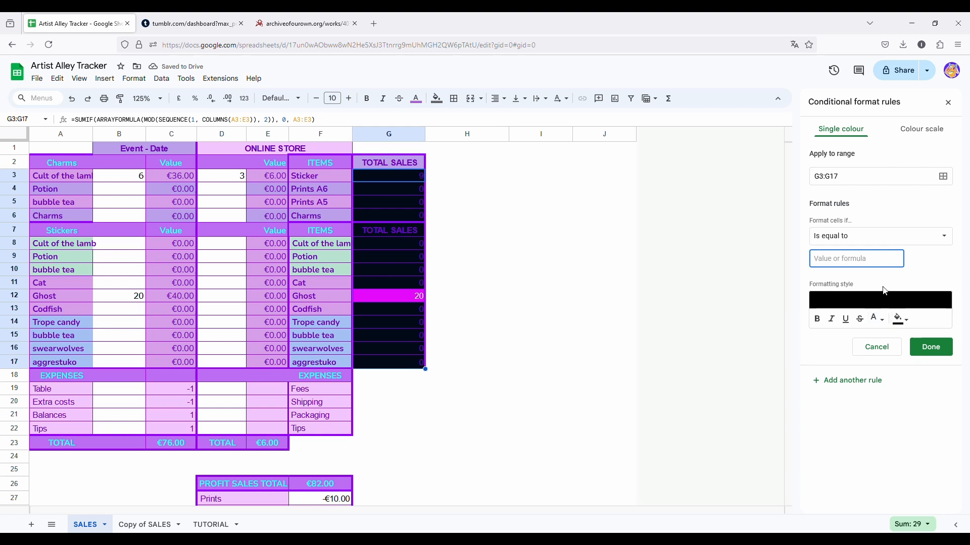
type("0")
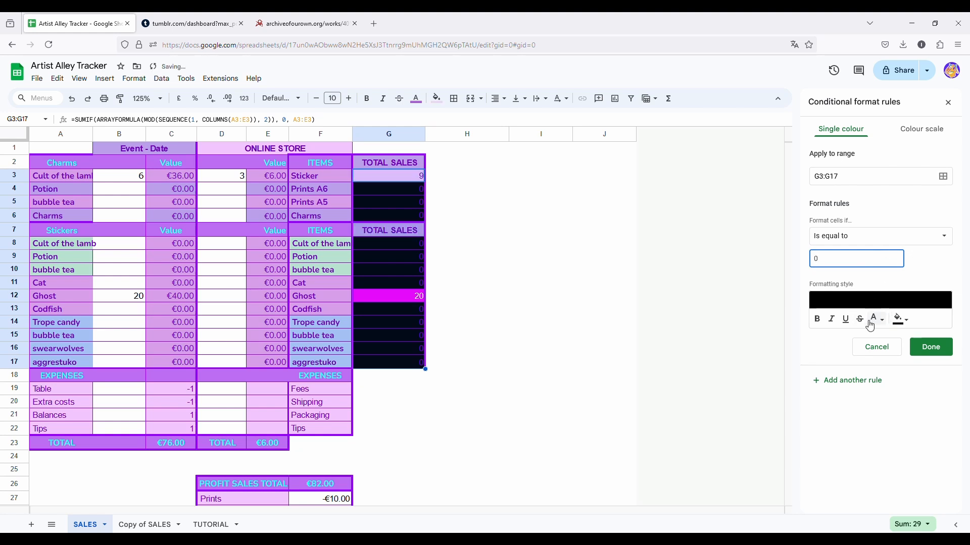
Give the equal-to-0 rule a white text colour and save the rule.
left_click(878, 319)
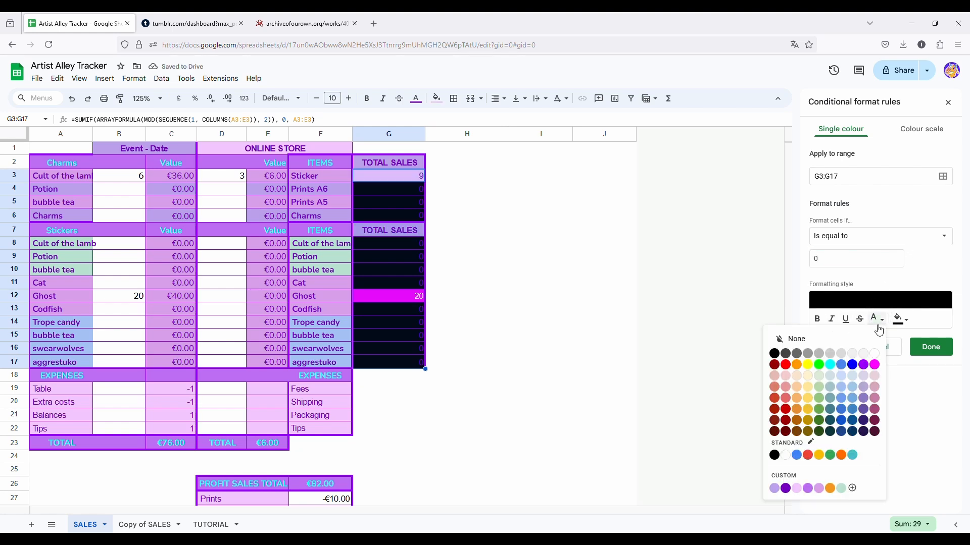
left_click(873, 353)
left_click(927, 351)
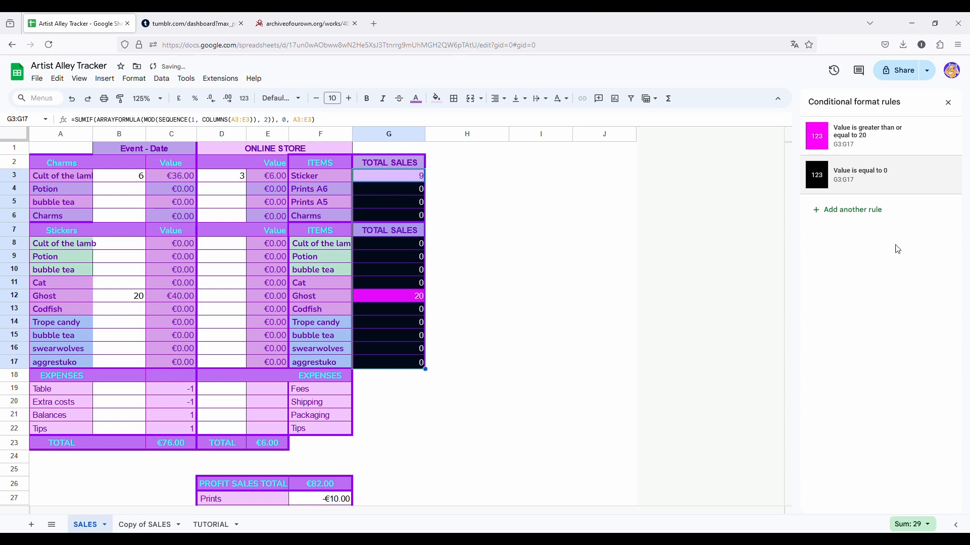
Add a conditional format rule for G3:G17 that fills totals less than or equal to 10 with teal, and save it.
left_click(877, 213)
left_click(869, 241)
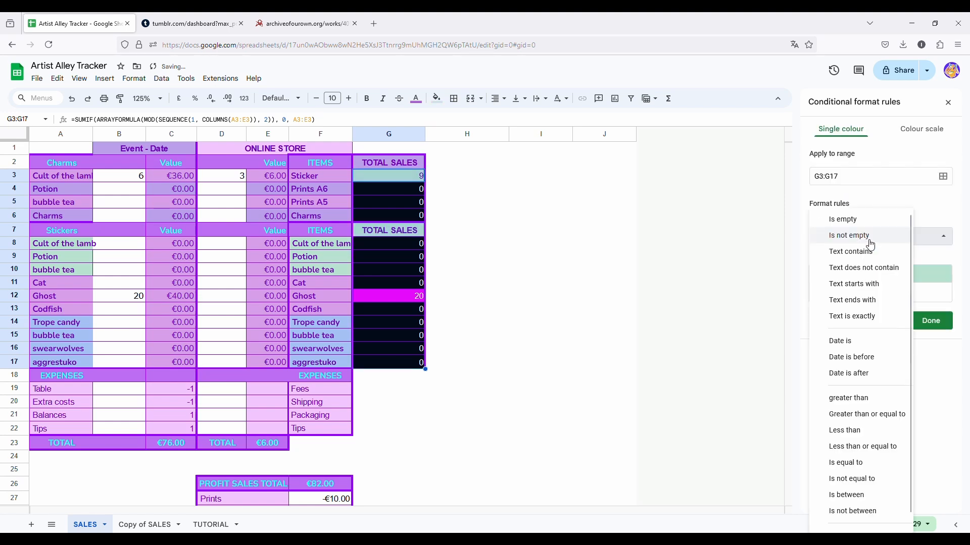
left_click(885, 447)
left_click(856, 259)
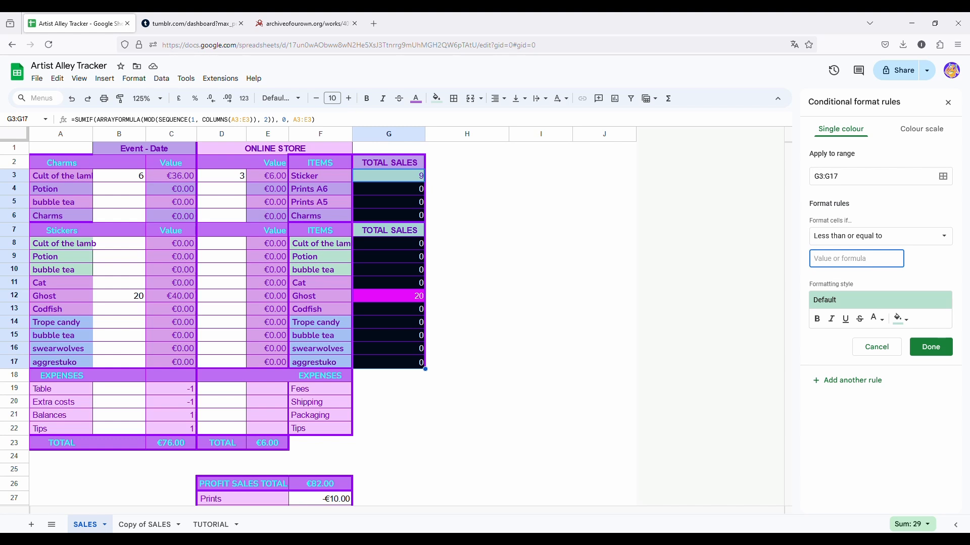
type("10")
left_click(901, 319)
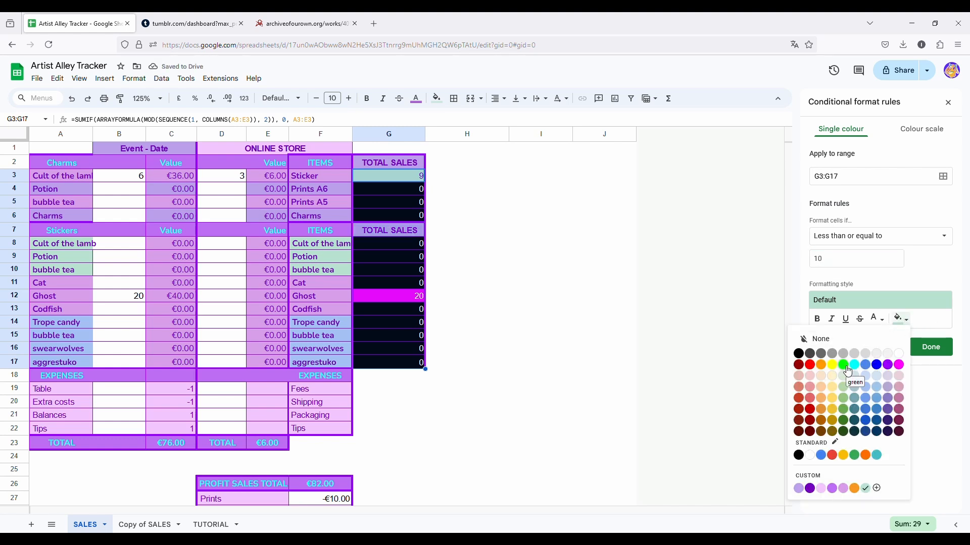
left_click(877, 457)
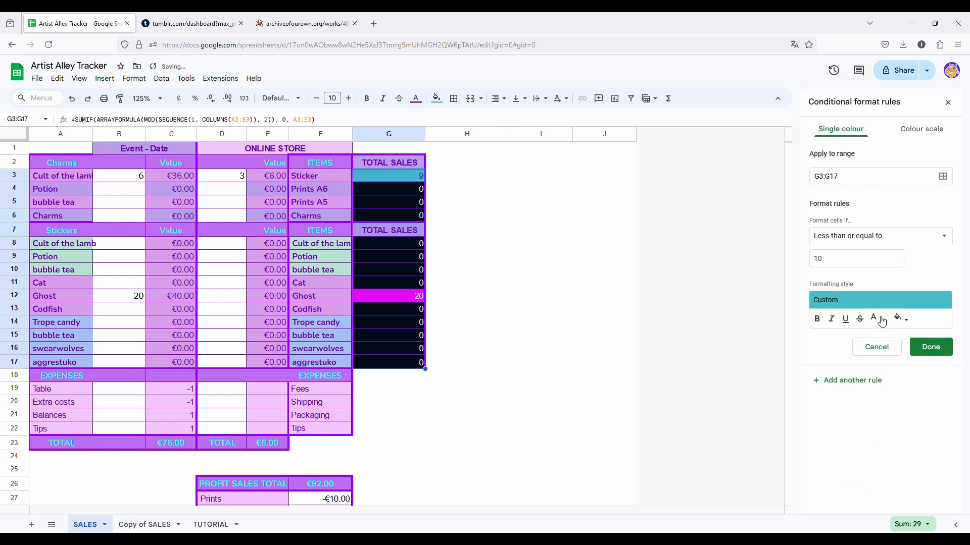
left_click(930, 348)
left_click(448, 251)
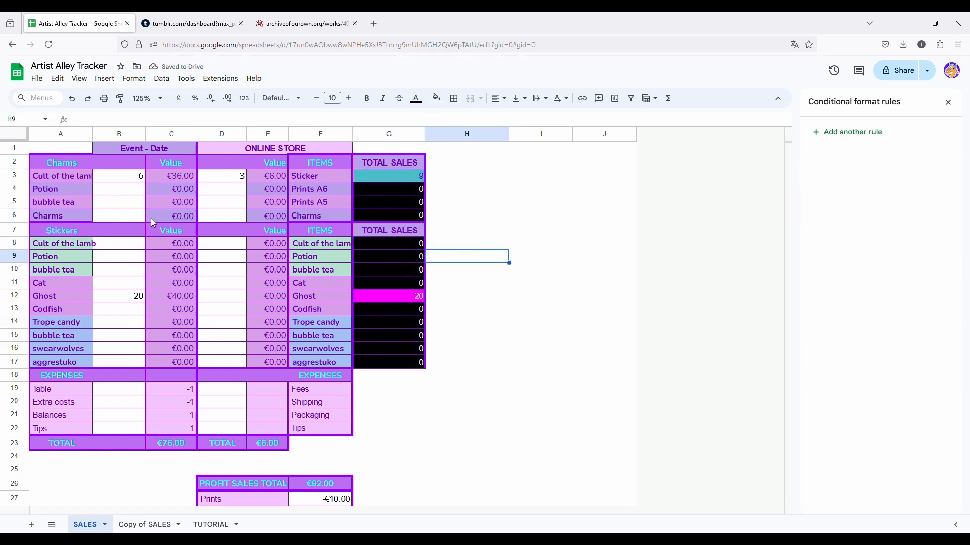
Enter 1 event sale for the Potion charm in B4 and 45 event sales for Charms in B6.
left_click(133, 191)
type("1")
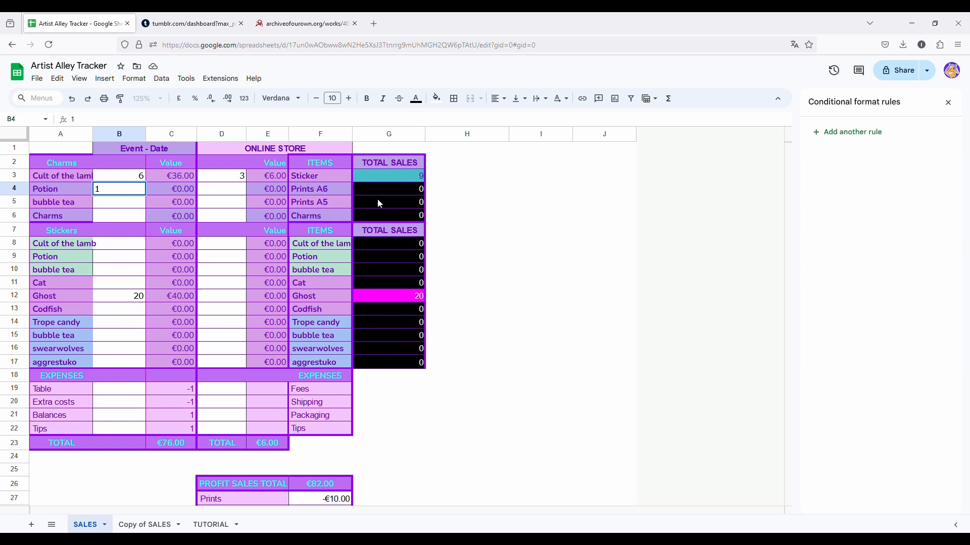
key("Return")
left_click(133, 221)
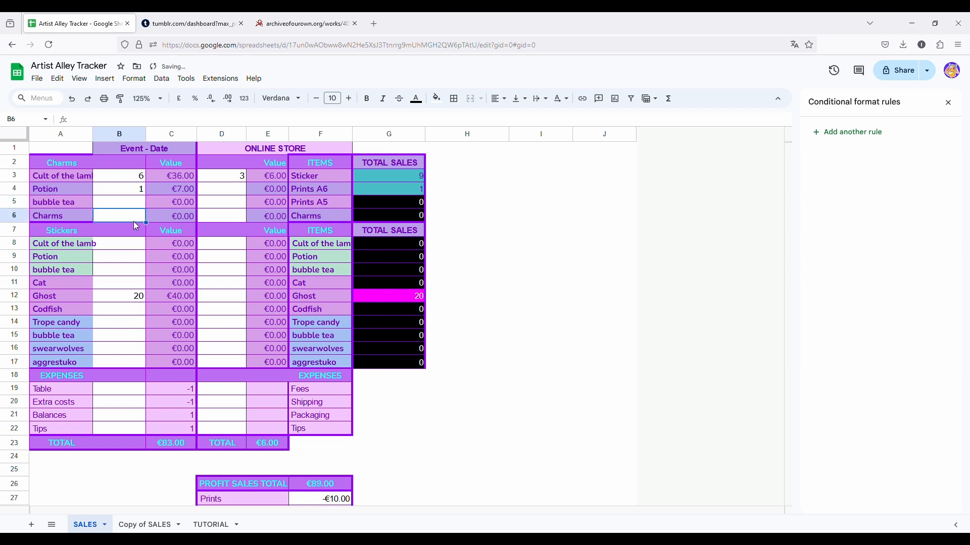
type("45")
left_click(129, 244)
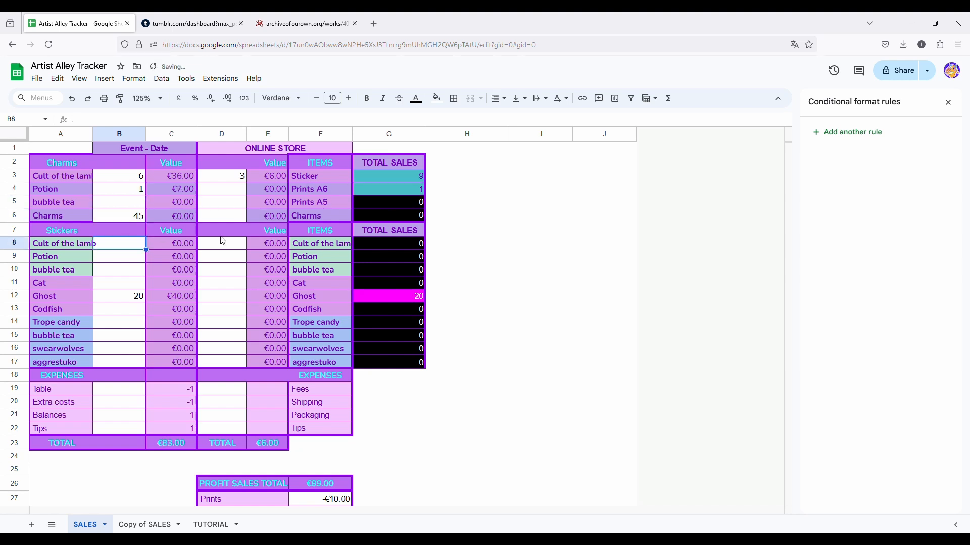
Enter 3 online sales in D9 and 4 event sales in B9 for the Potion sticker.
left_click(232, 255)
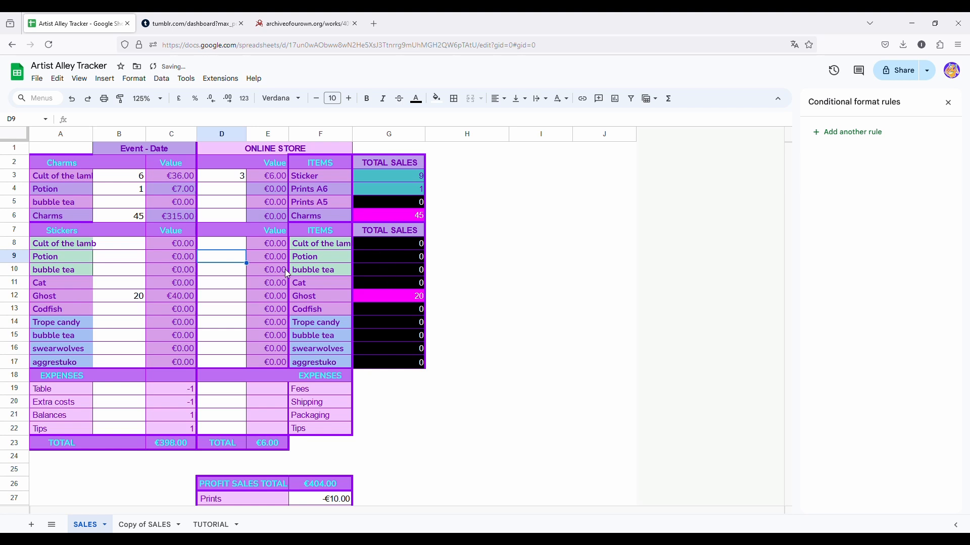
type("3")
key("Return")
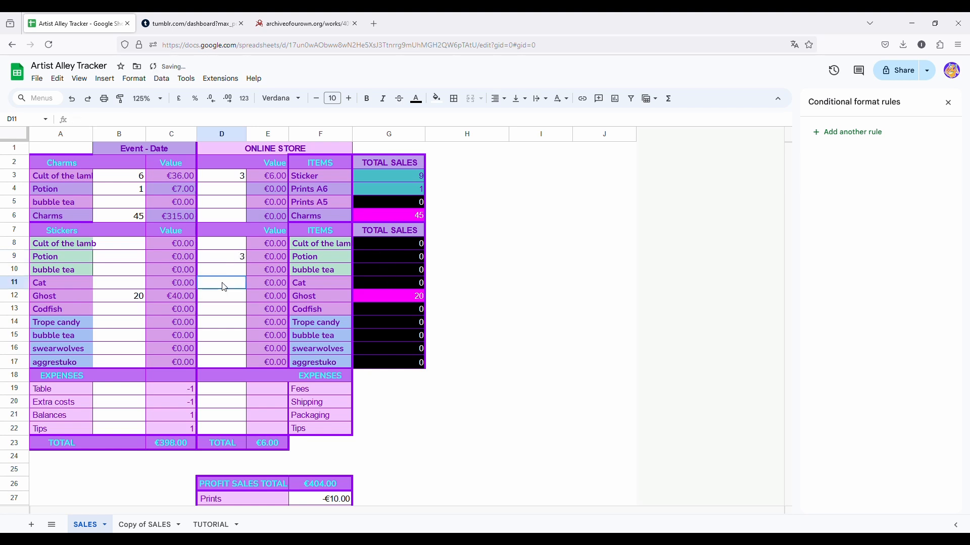
left_click(118, 259)
type("4")
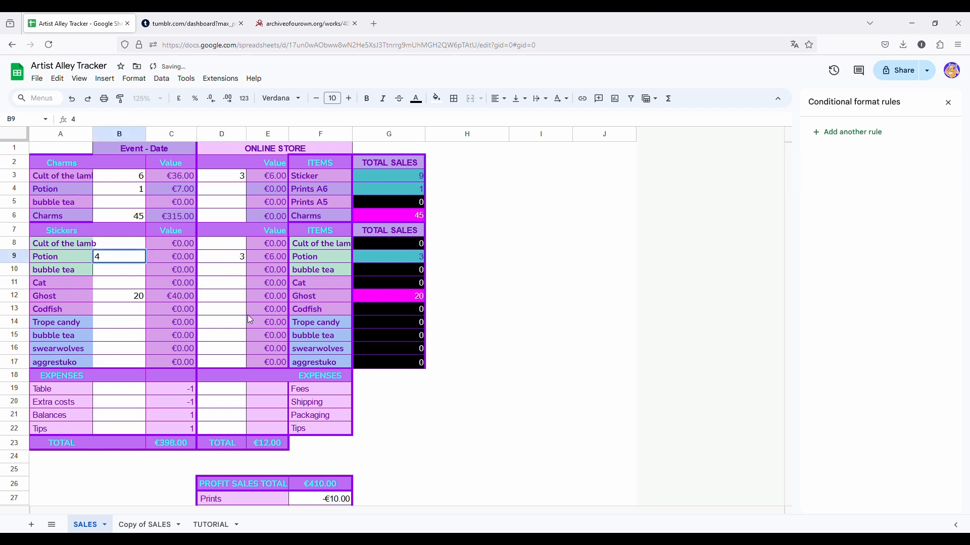
left_click(247, 313)
Enter 5 online sales in D14 and 3 event sales in B14 for the Trope candy sticker.
left_click(231, 324)
type("5")
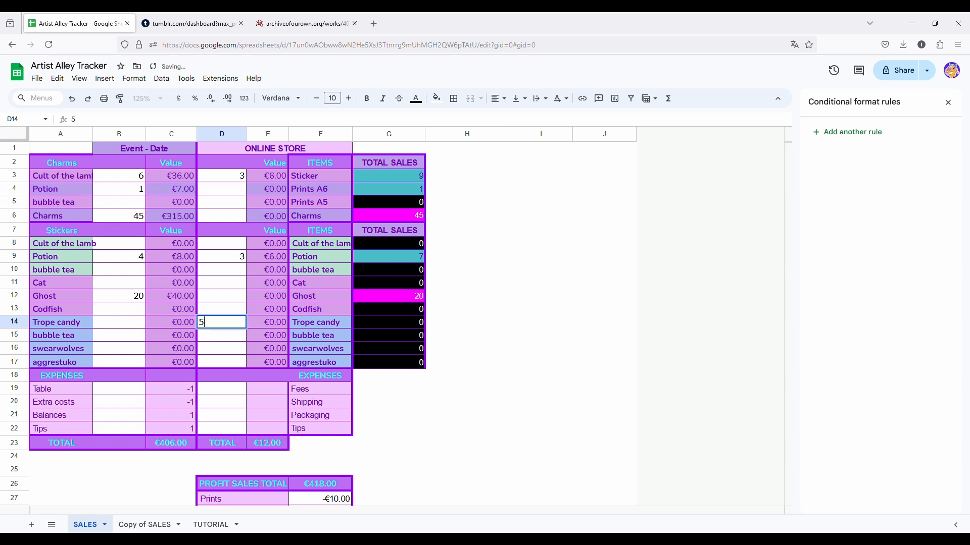
left_click(128, 317)
type("3")
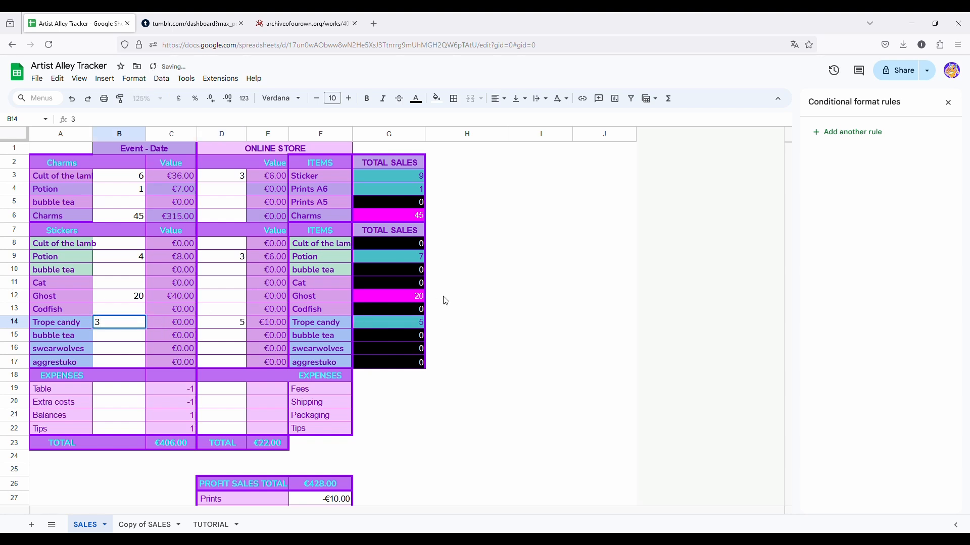
left_click(232, 322)
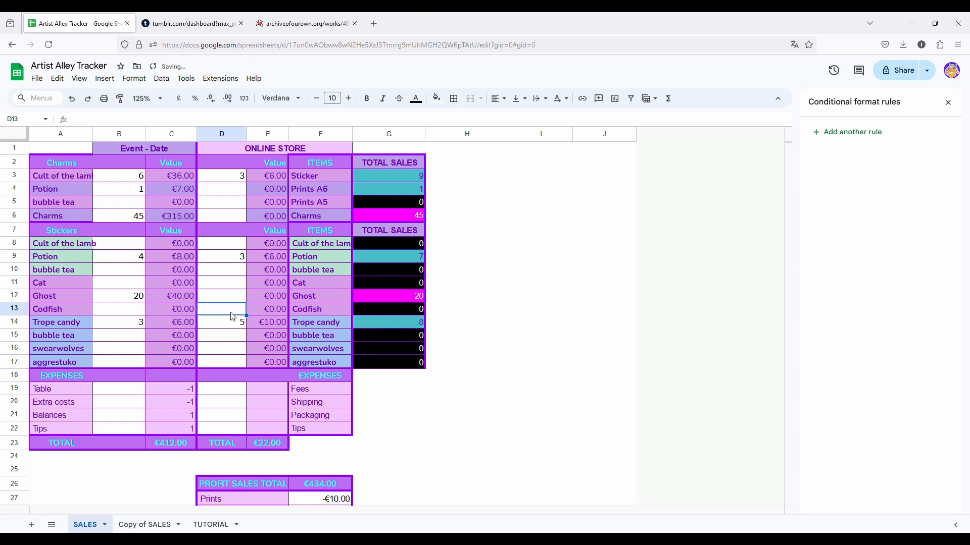
Copy the Potion sticker's online sales value of 3 from D9 down through D17.
left_click(235, 261)
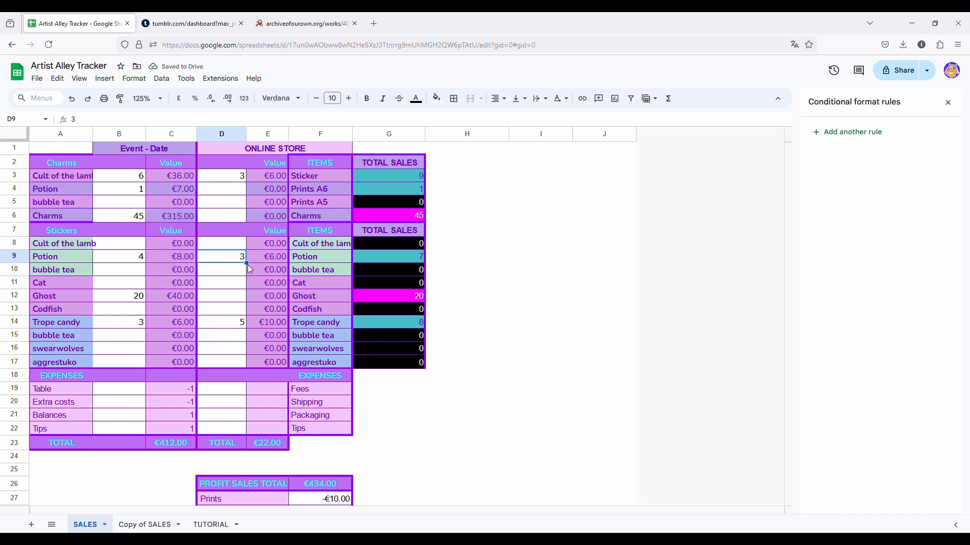
left_click_drag(247, 263, 243, 365)
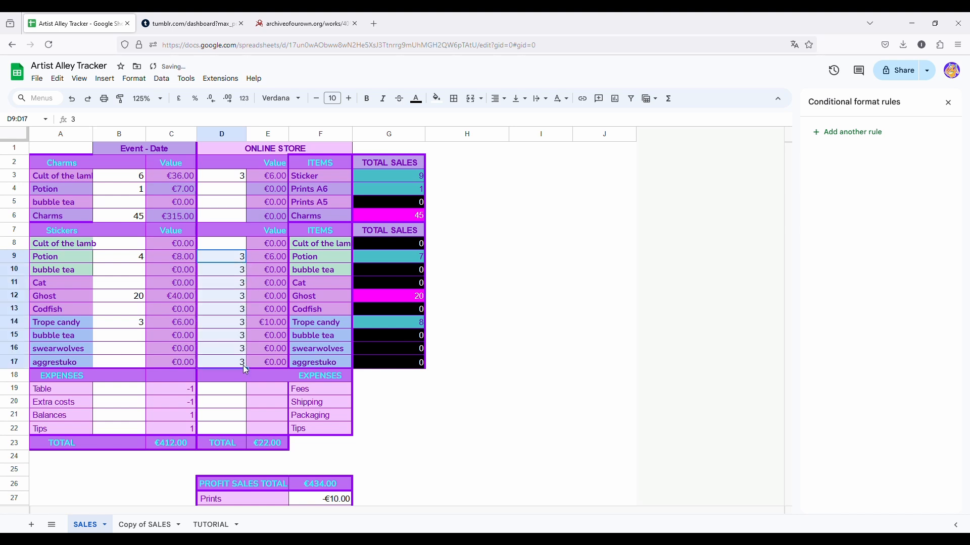
left_click(240, 184)
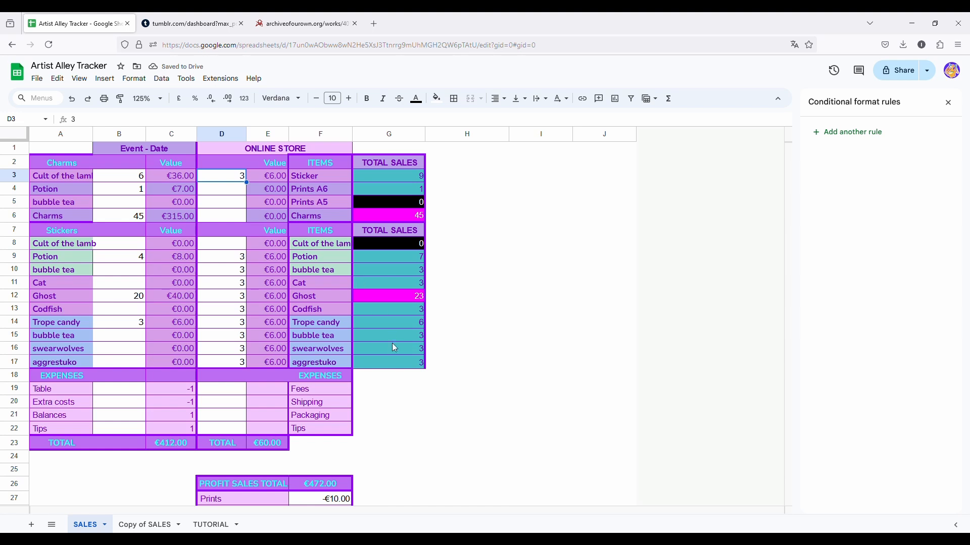
Check the conditional formatting of the sales totals in G12, G5, G9 and G4.
left_click(410, 300)
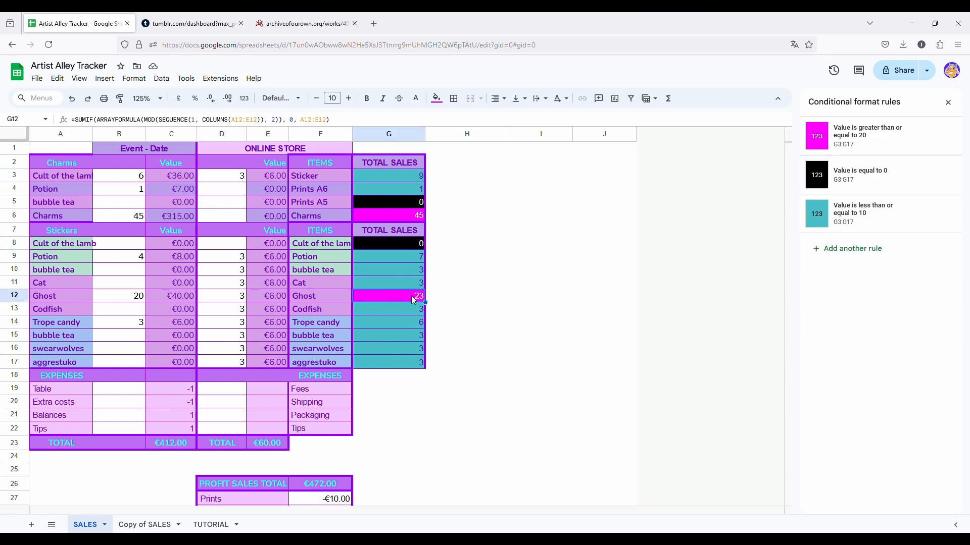
left_click(418, 208)
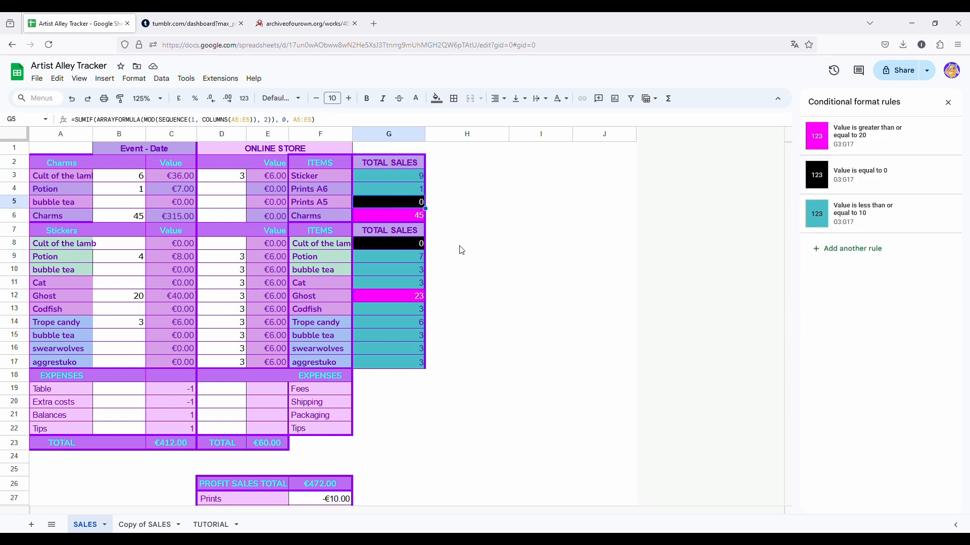
left_click(410, 260)
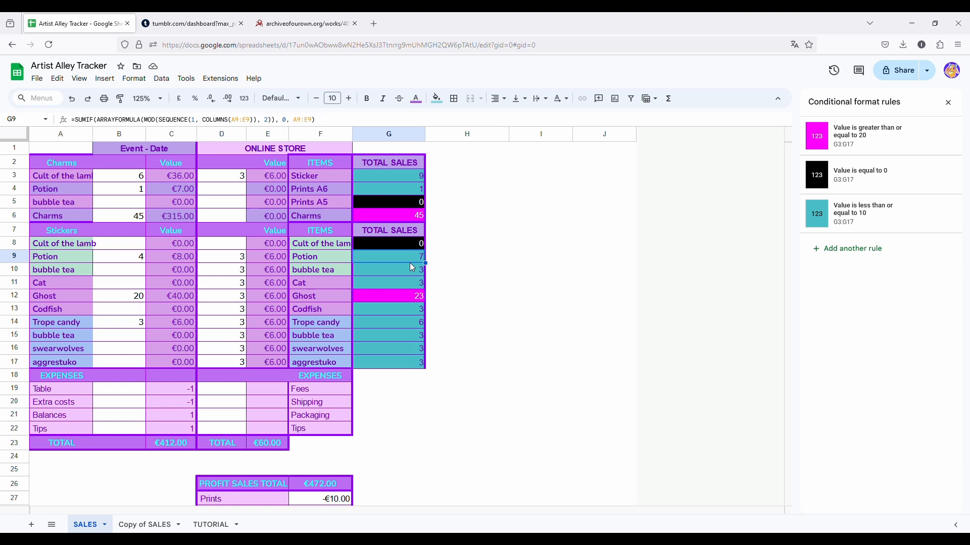
left_click(414, 187)
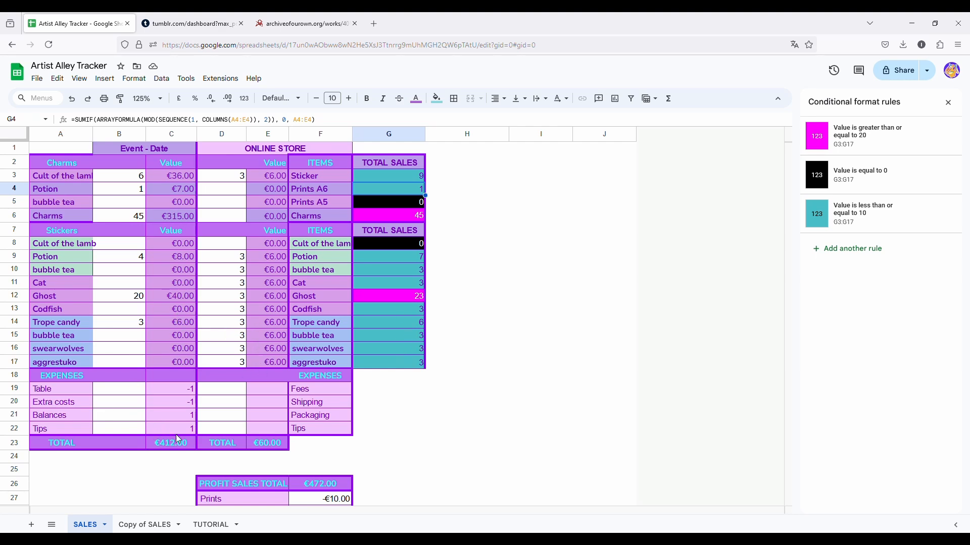
Examine how the event total in C23 and the online total in E23 feed the profit sales total in F26.
scroll(237, 441, "down", 4)
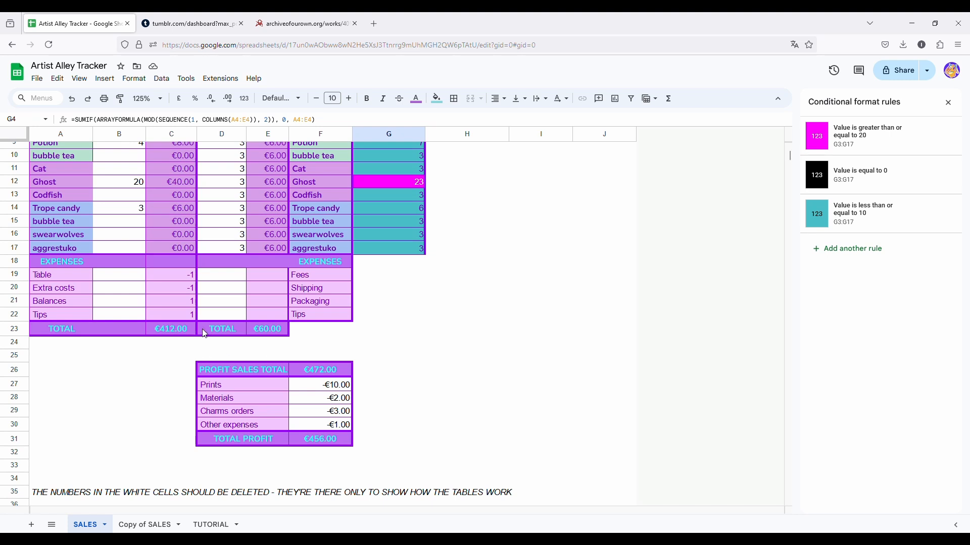
left_click(185, 331)
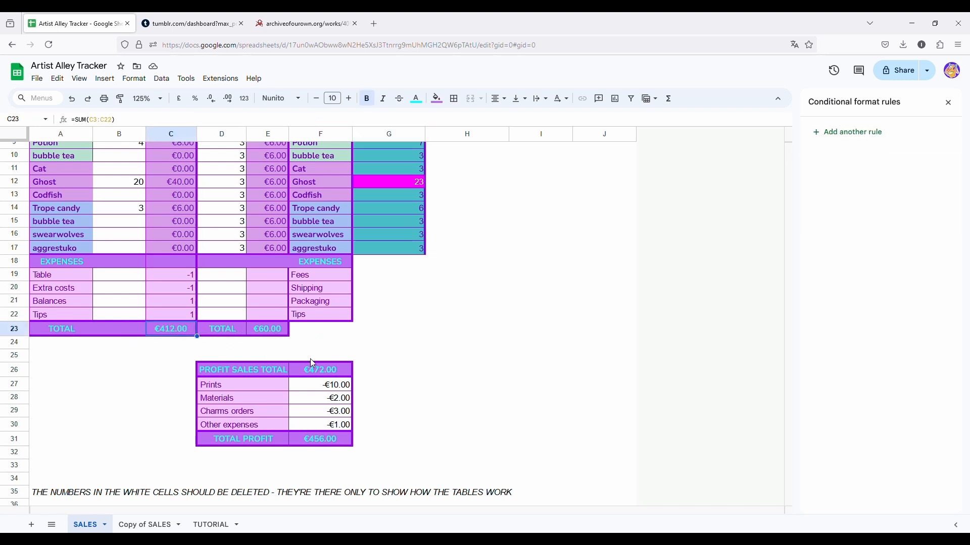
left_click(344, 374)
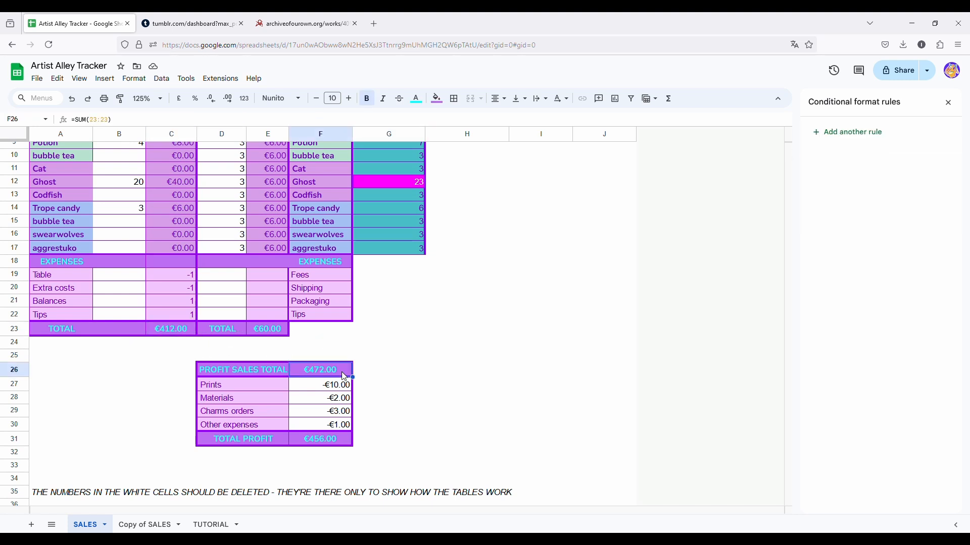
left_click(281, 333)
left_click(174, 333)
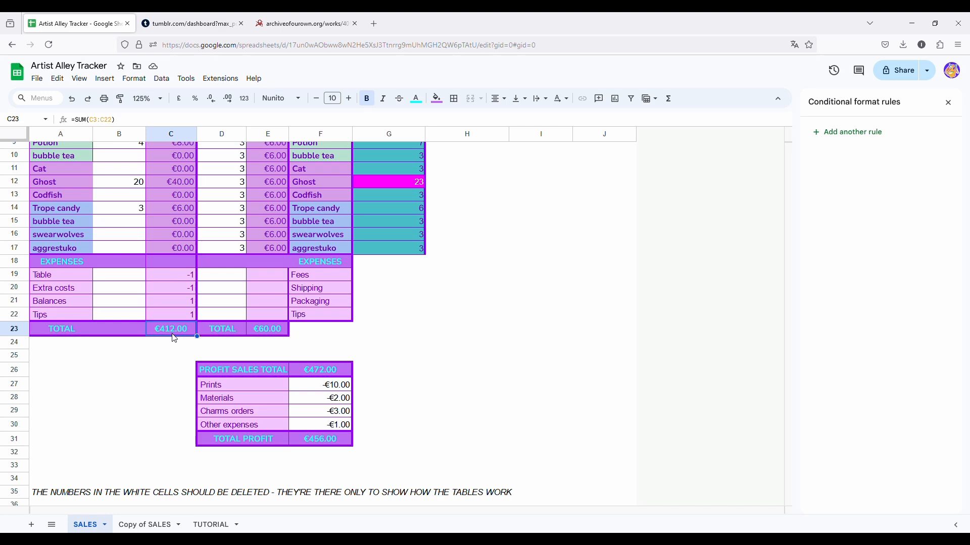
scroll(161, 341, "up", 2)
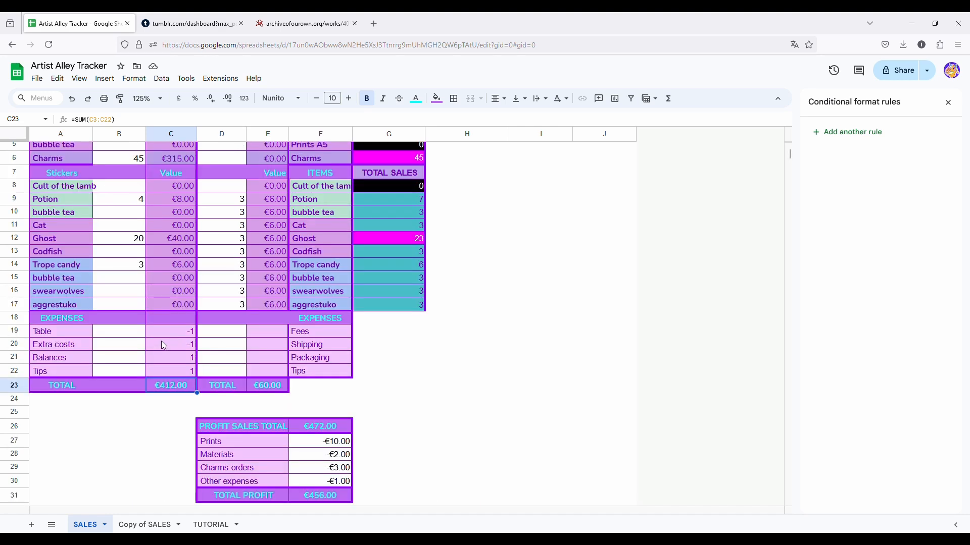
scroll(169, 292, "up", 2)
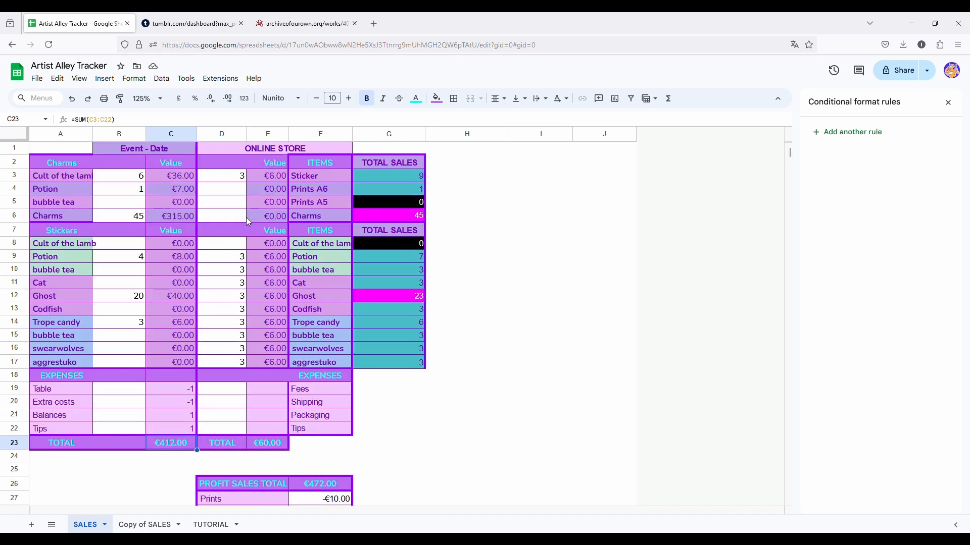
Examine the Prints, Materials and Charms orders deductions below the profit sales total, along with the Cat sticker's online value formula in E11.
scroll(142, 350, "down", 4)
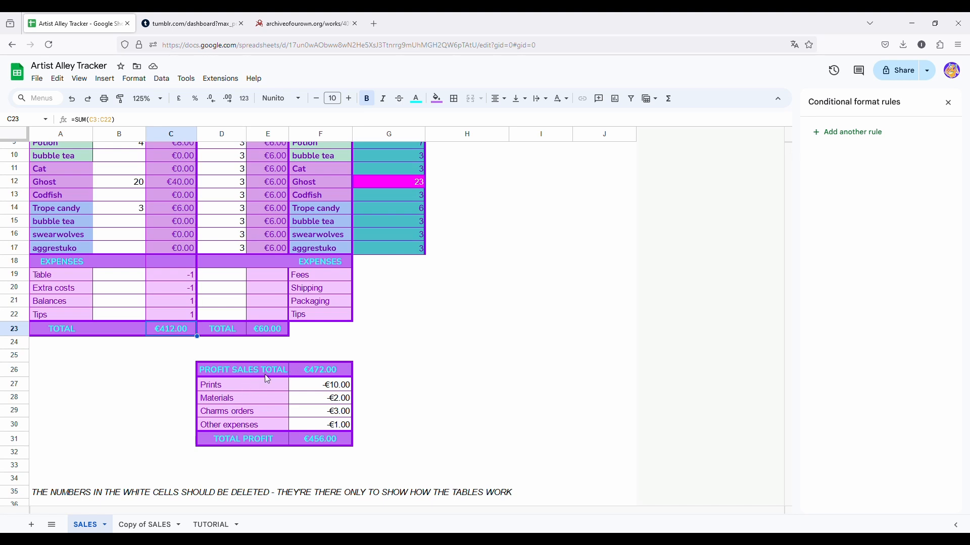
left_click(253, 389)
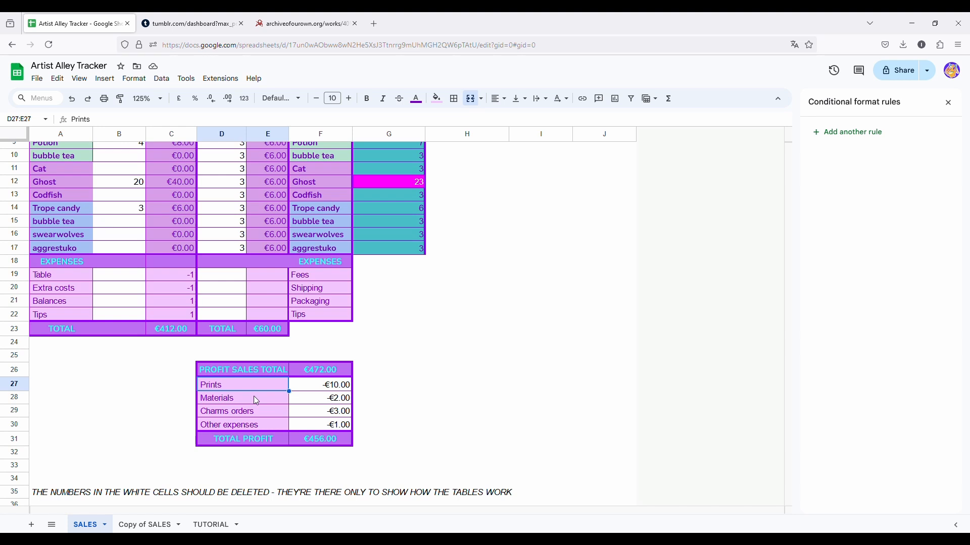
left_click(254, 397)
left_click(256, 412)
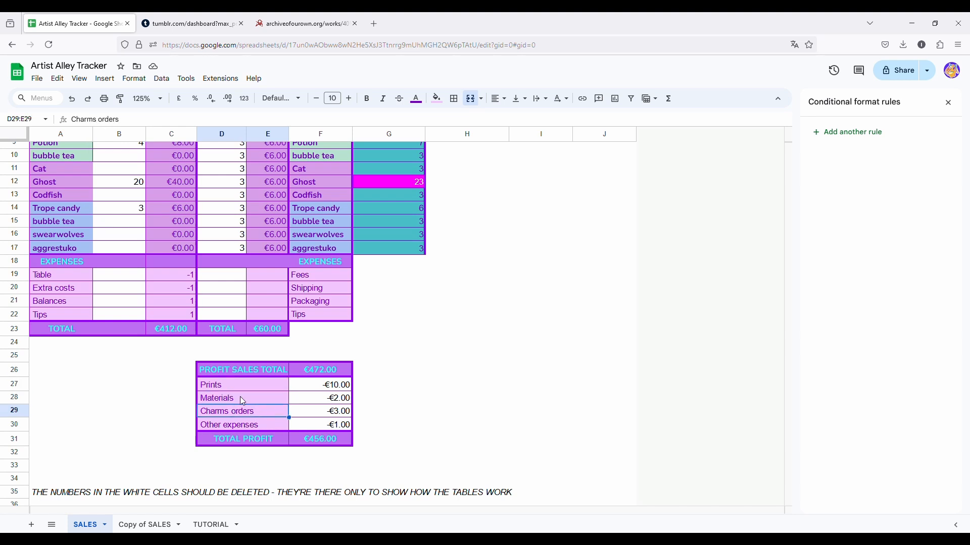
scroll(258, 366, "up", 3)
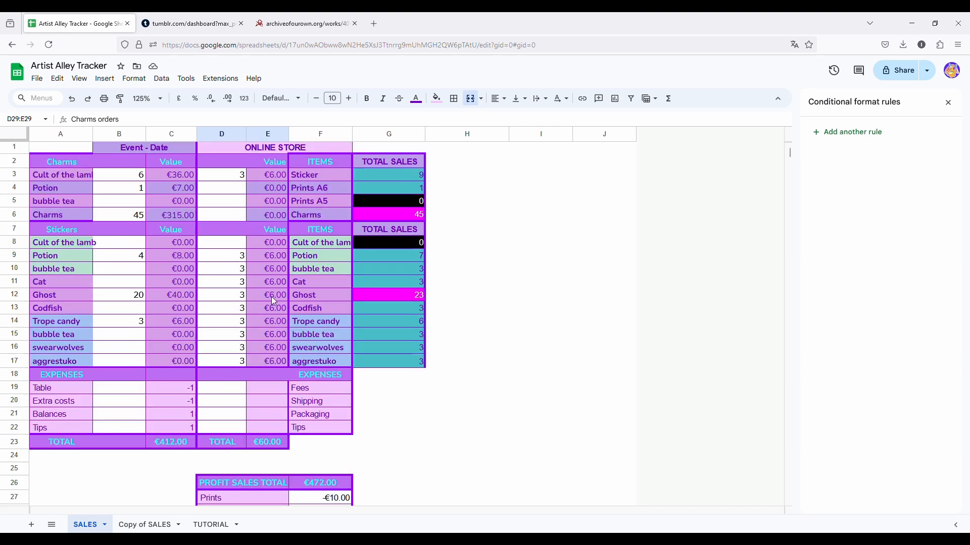
left_click(274, 283)
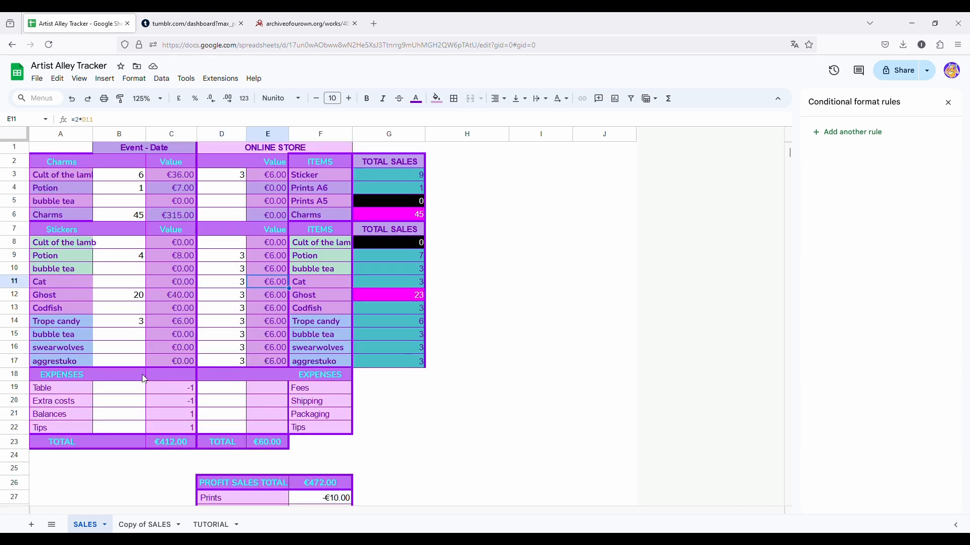
scroll(144, 379, "down", 3)
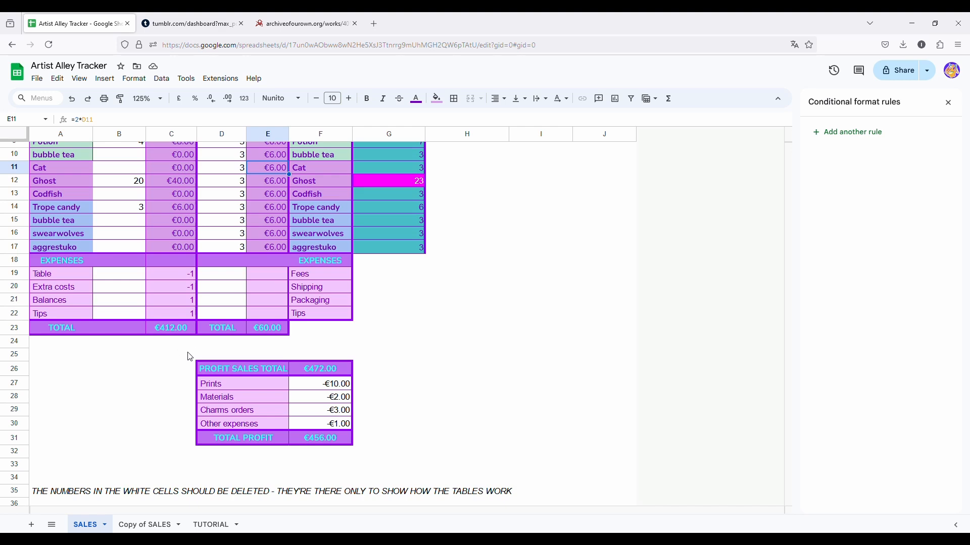
scroll(188, 353, "up", 2)
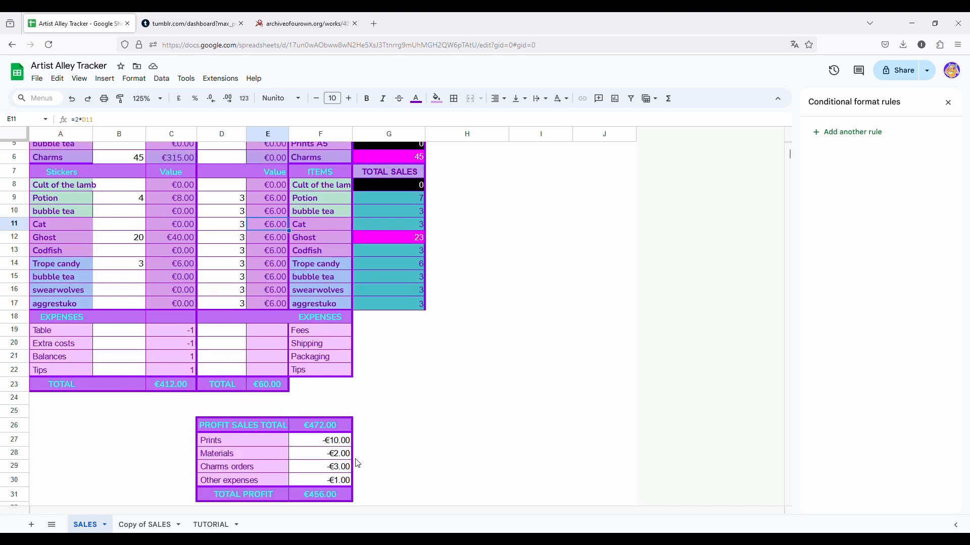
scroll(358, 464, "down", 2)
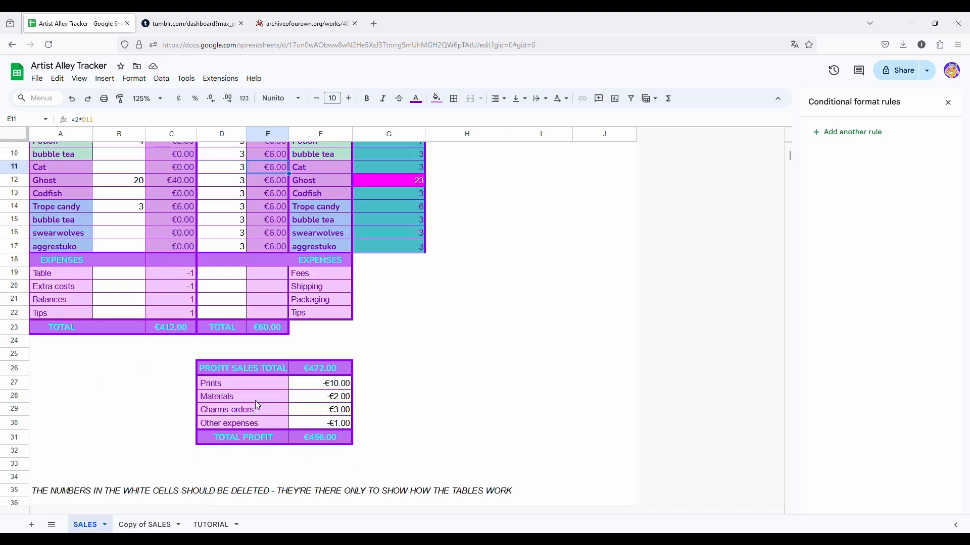
Inspect the event value formulas in C14 and C3 and the total profit formula in F31.
left_click(184, 207)
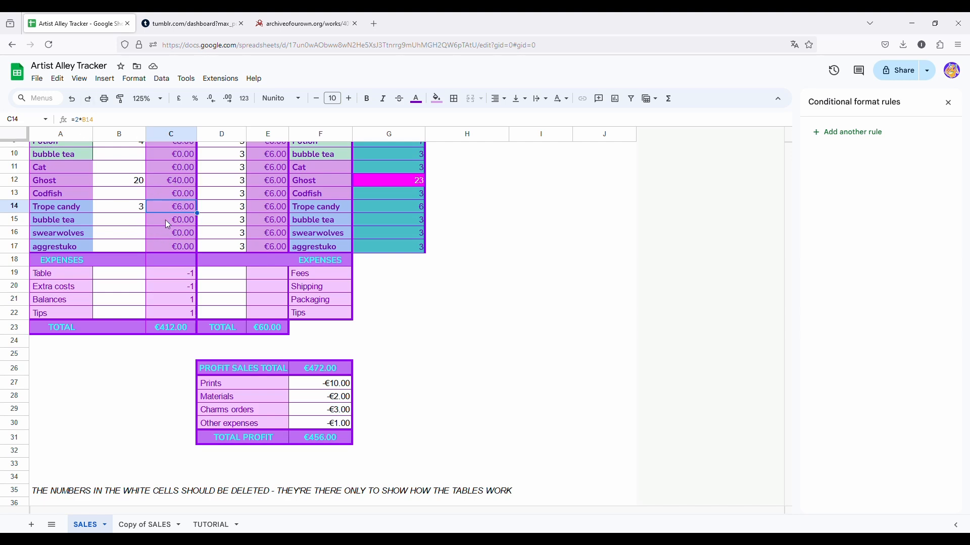
scroll(165, 219, "up", 4)
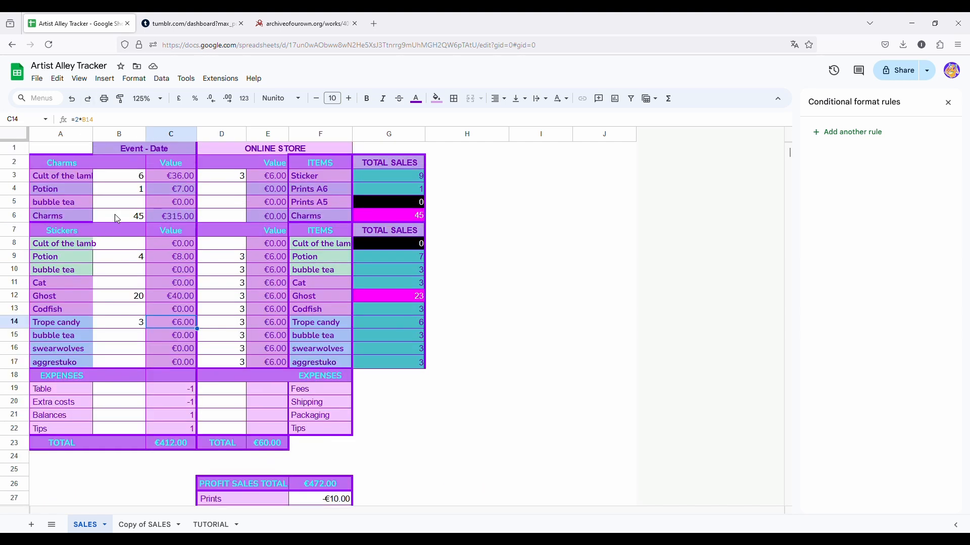
left_click(165, 177)
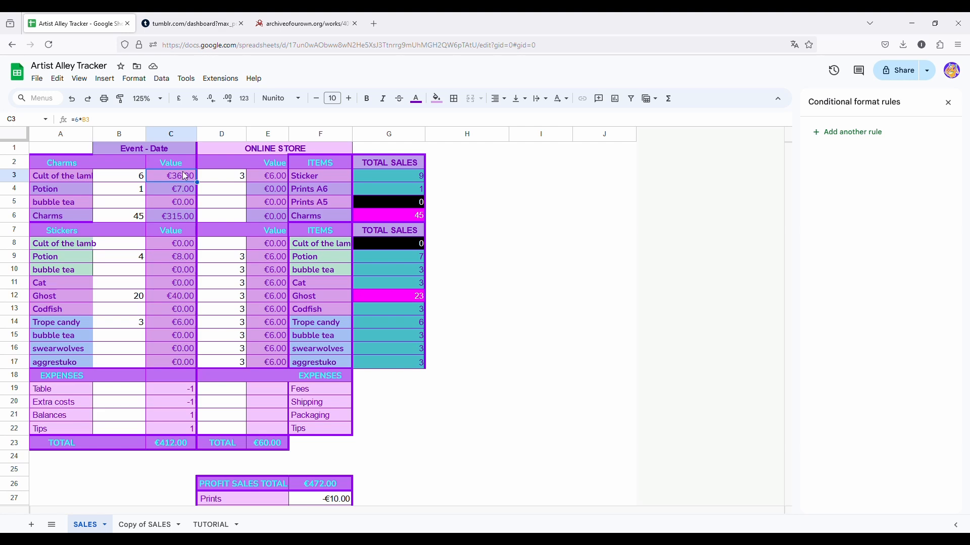
scroll(185, 176, "down", 3)
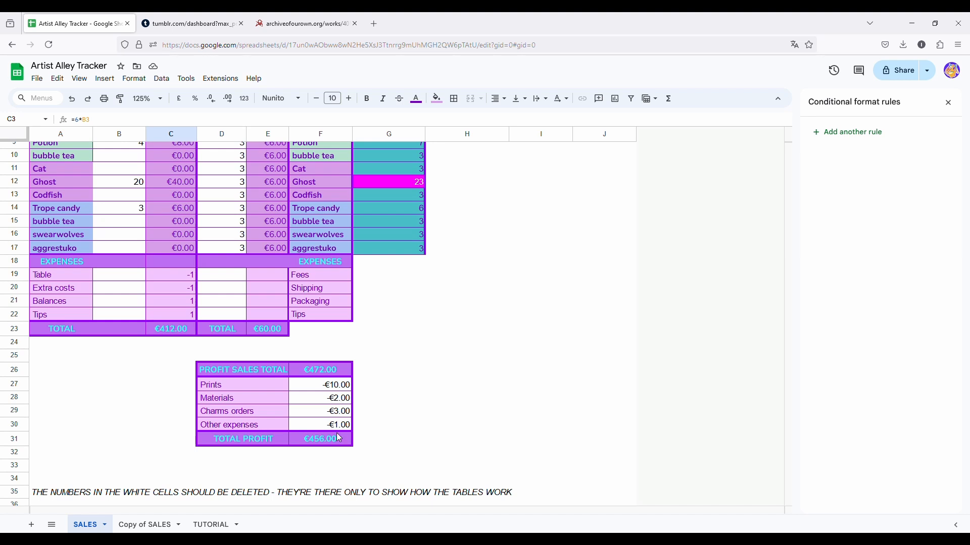
left_click(335, 447)
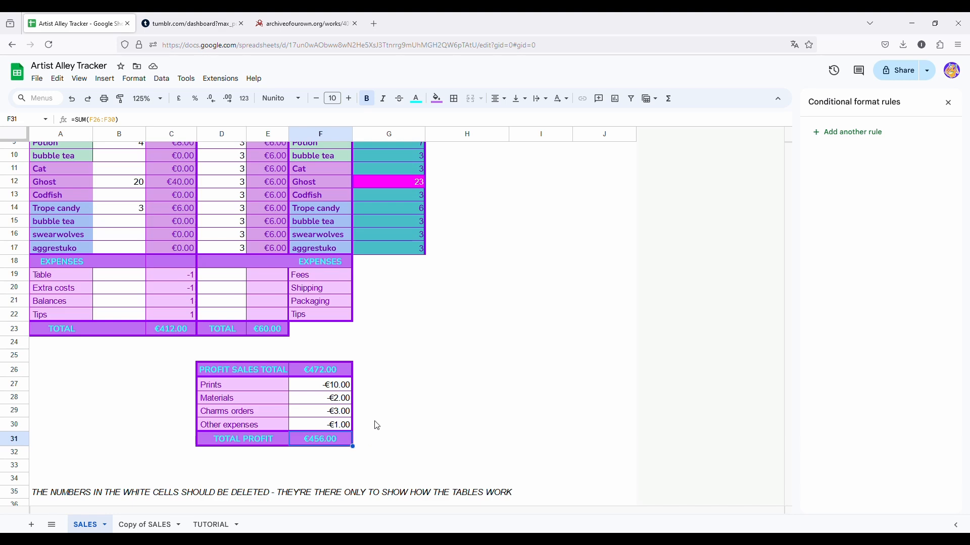
scroll(373, 425, "up", 3)
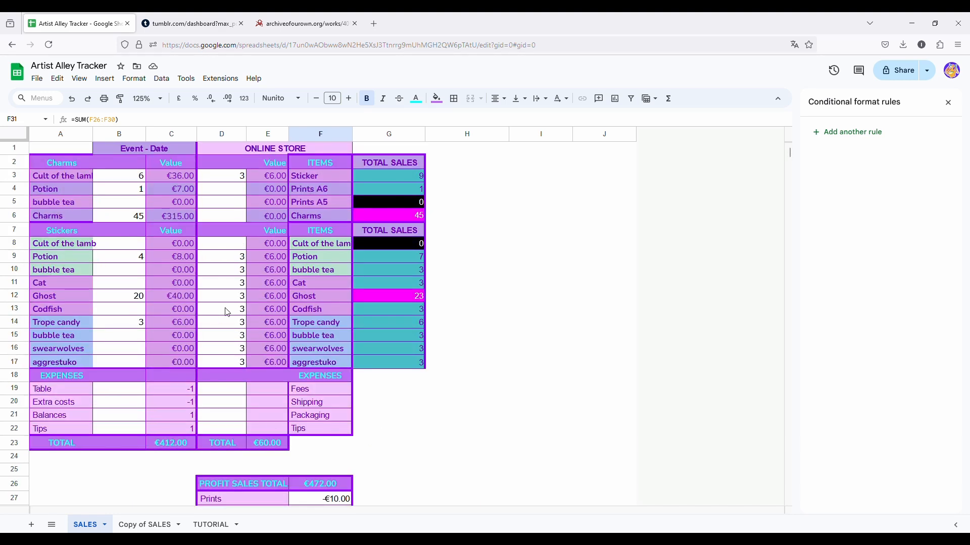
Review the sales total in G4 and the charm and sticker item names listed in column A.
left_click(371, 189)
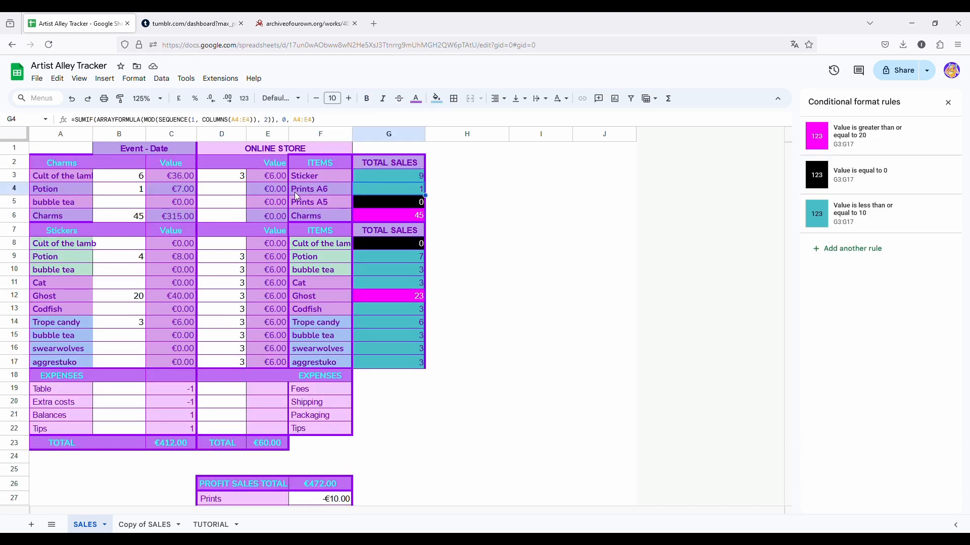
left_click(245, 198)
left_click(98, 269)
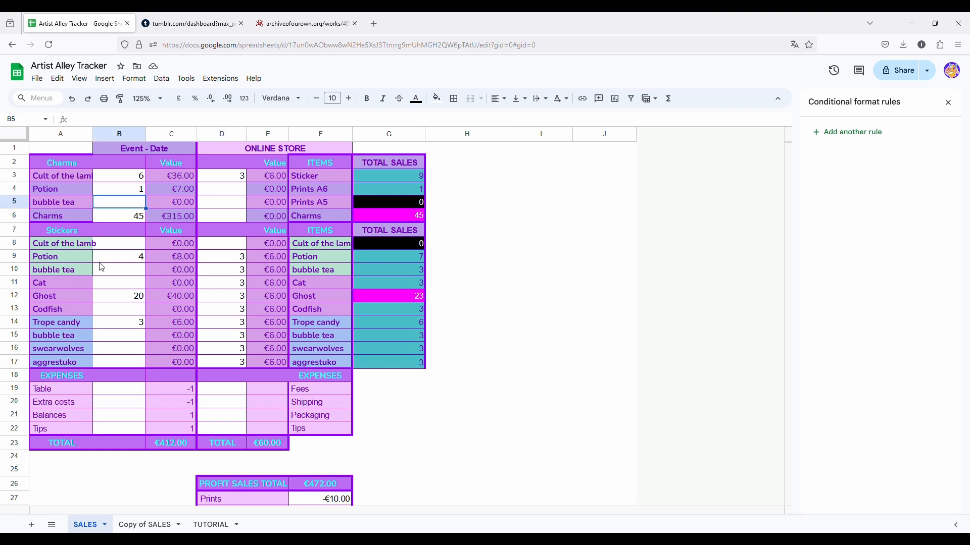
left_click(96, 309)
left_click(90, 351)
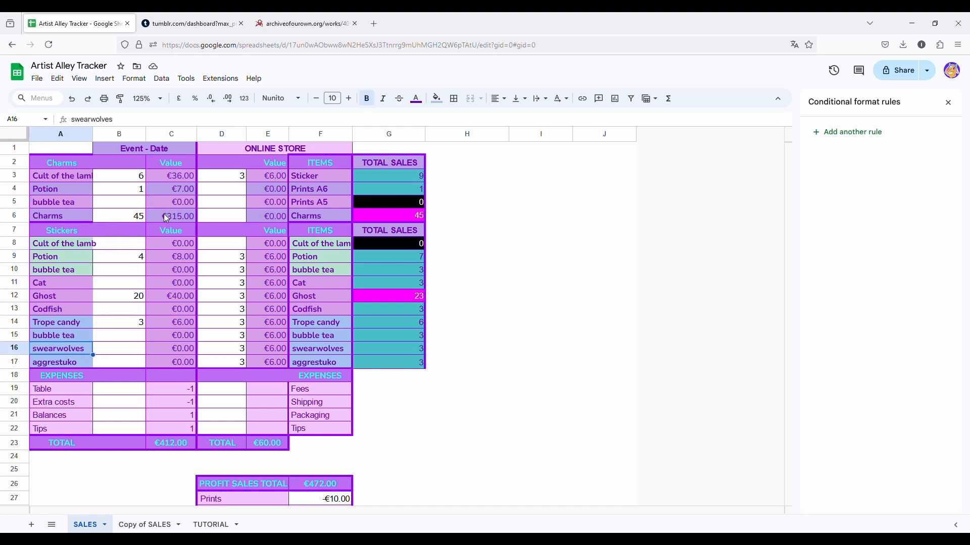
left_click(80, 234)
left_click(76, 259)
left_click(83, 298)
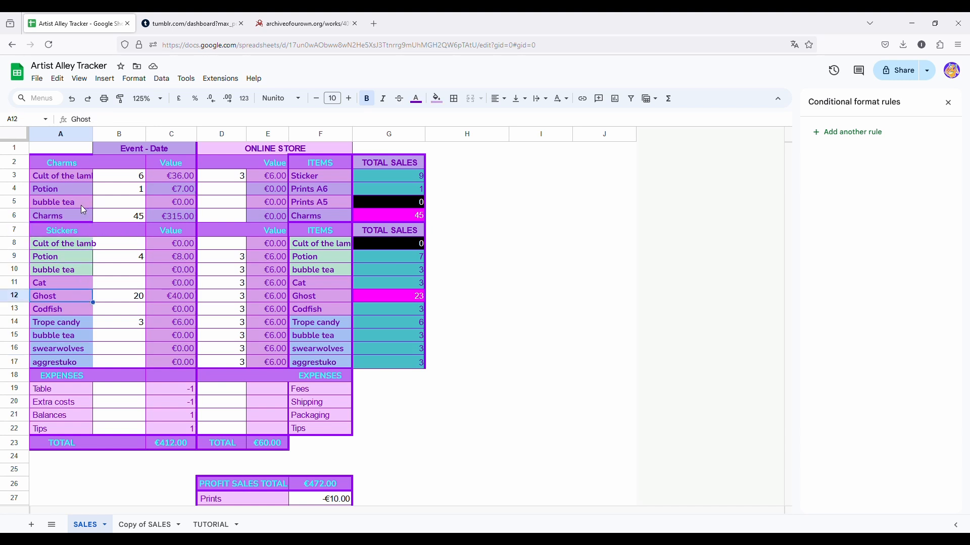
Insert two new columns to the left of column B for another event.
right_click(113, 135)
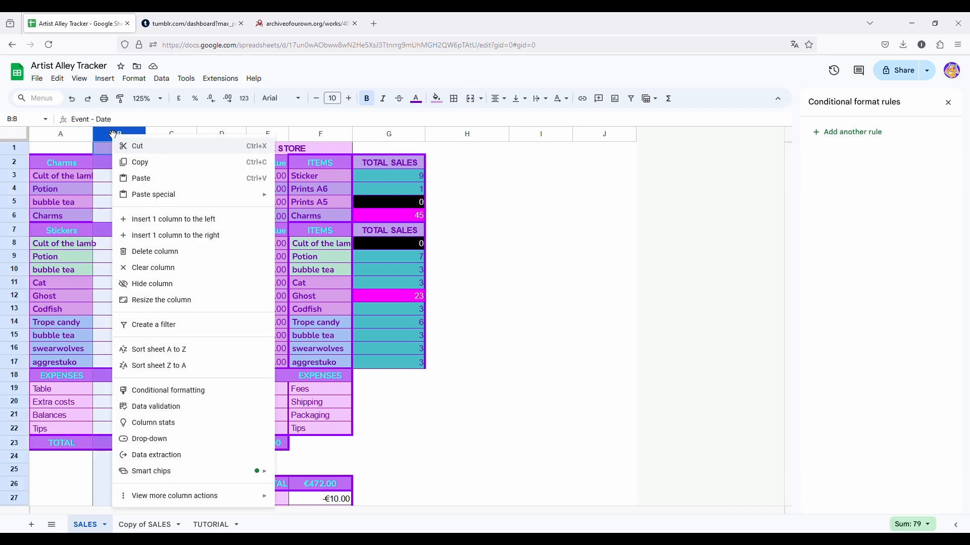
left_click(190, 222)
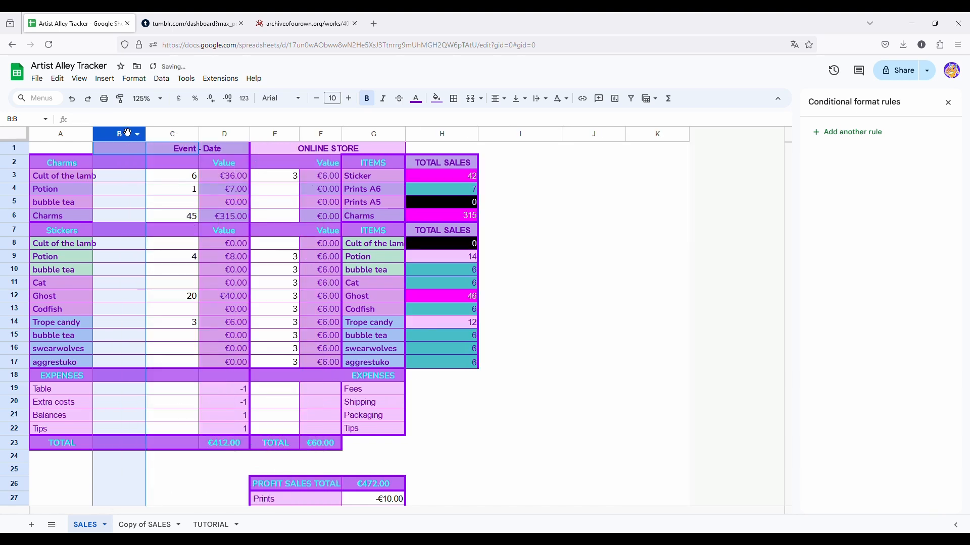
right_click(127, 133)
left_click(170, 217)
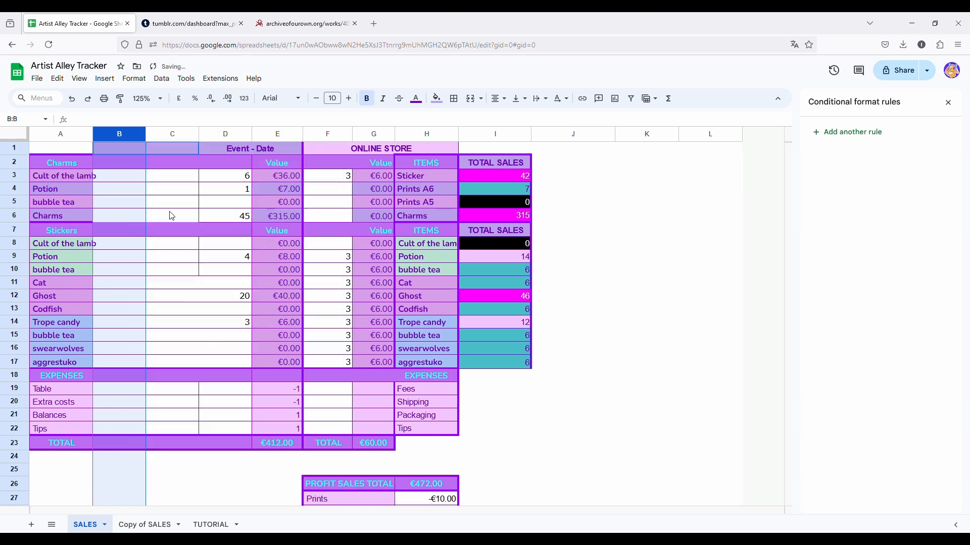
Copy the existing event block D1:E23 into the new empty columns starting at B1.
left_click(203, 208)
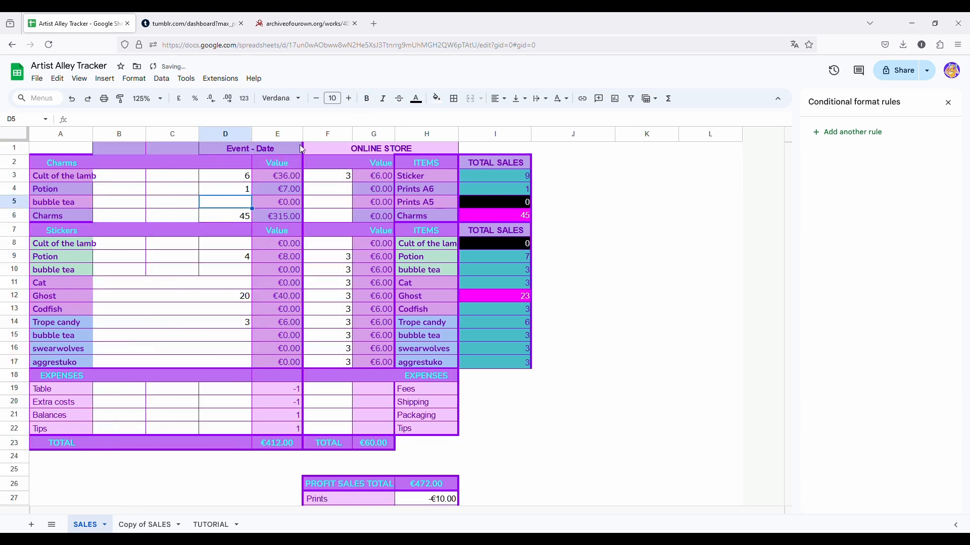
left_click(207, 151)
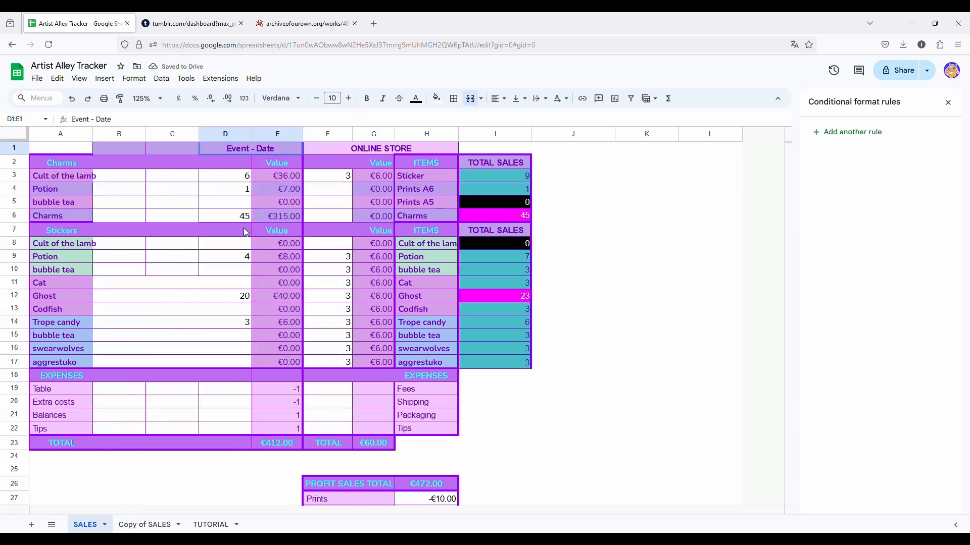
left_click_drag(246, 233, 277, 440)
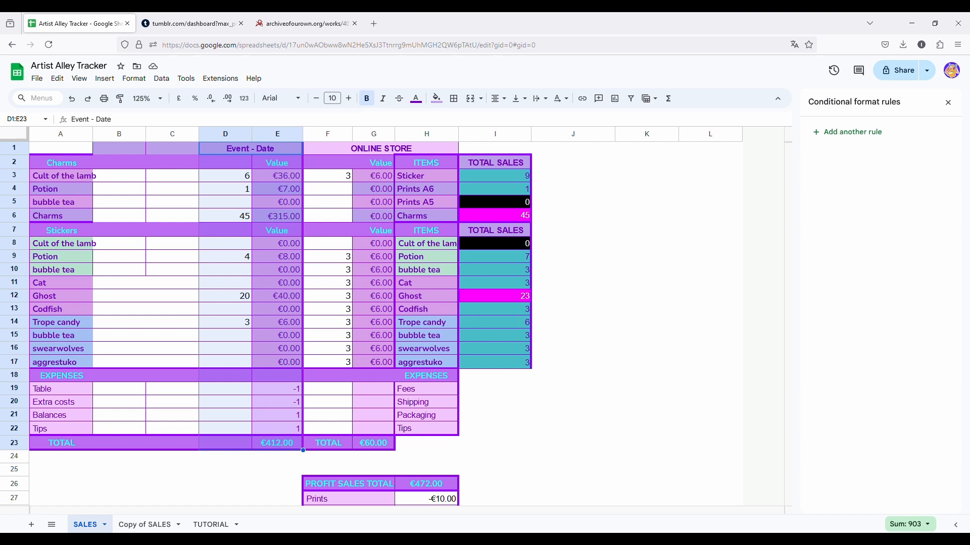
left_click(119, 153)
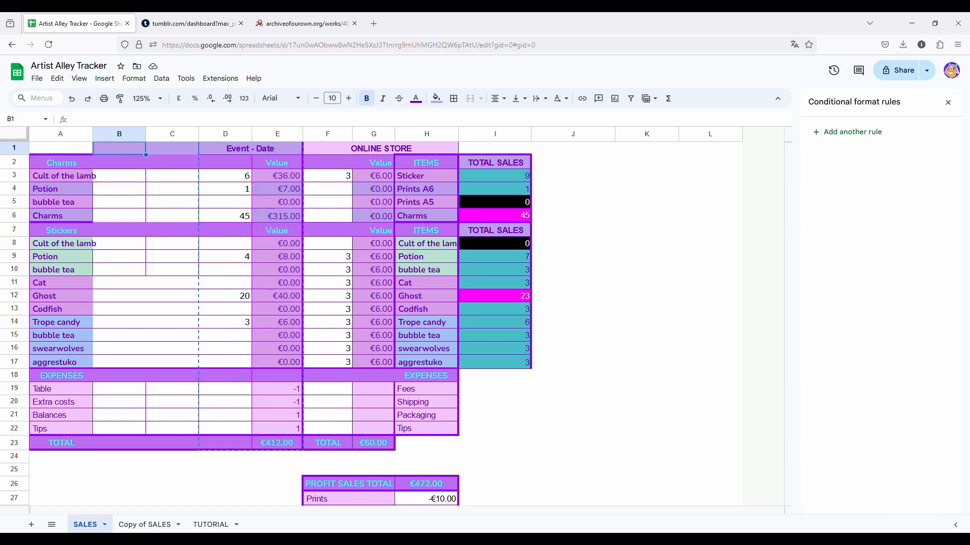
key("ctrl+v")
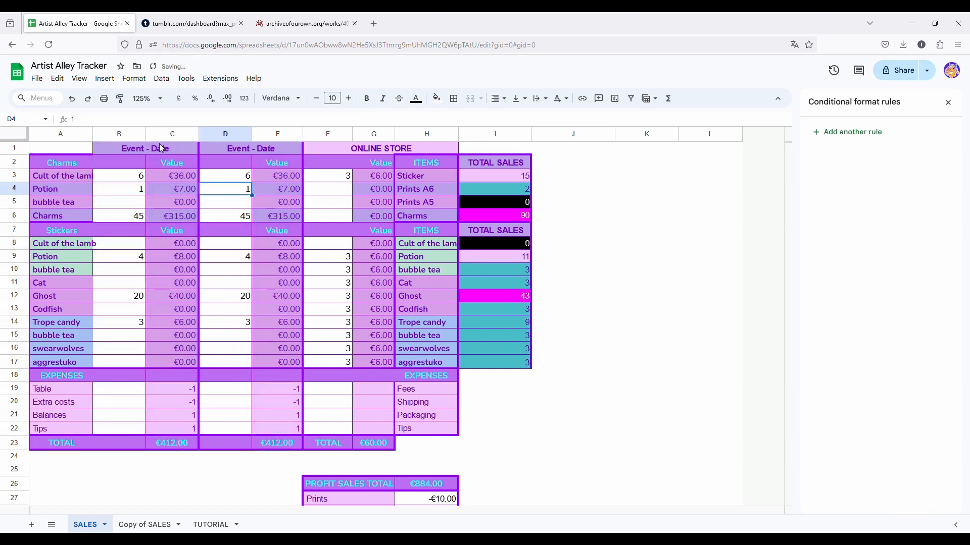
Rename the copied event block's header in B1 as Event 2 - Date.
left_click(159, 149)
left_click(94, 119)
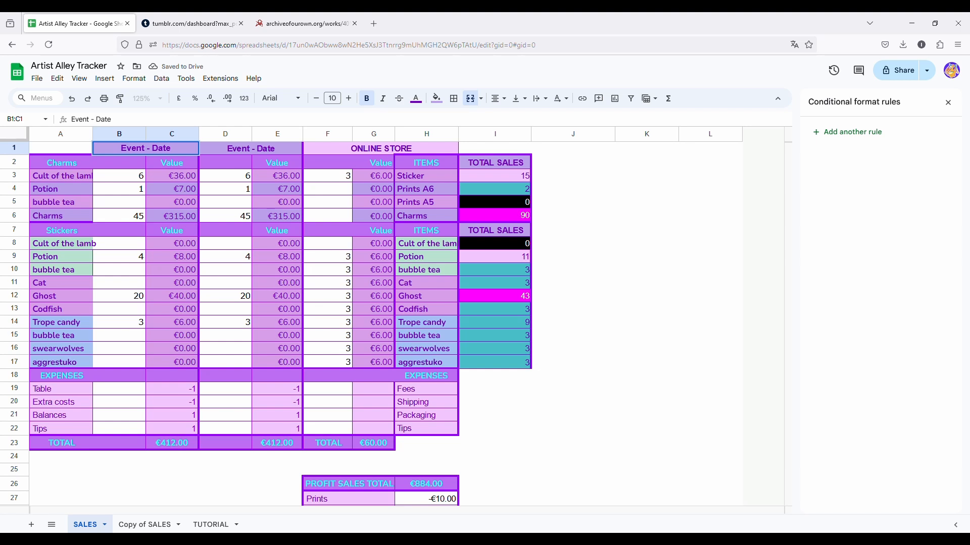
type("2")
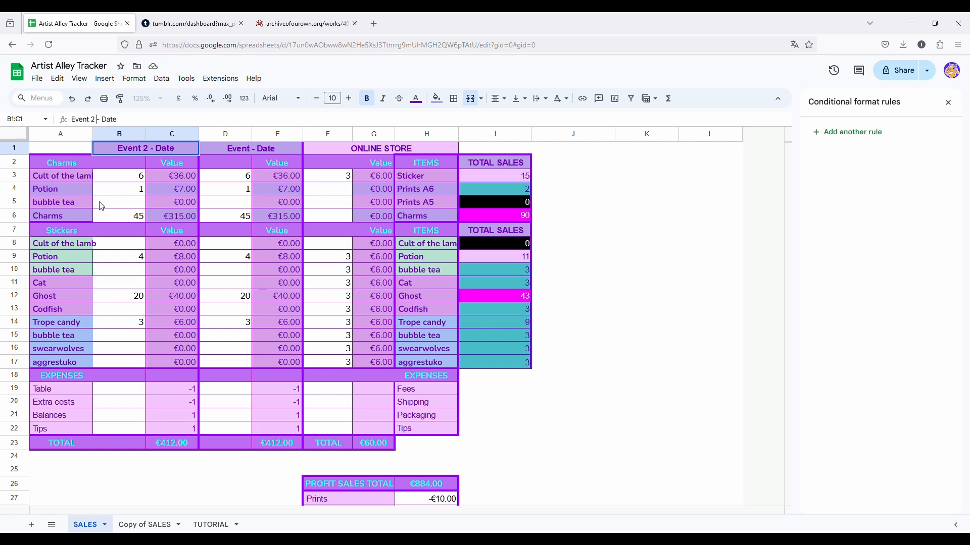
left_click(118, 176)
Review the charm items and their Event 2 quantities in rows 3 to 6.
left_click(84, 179)
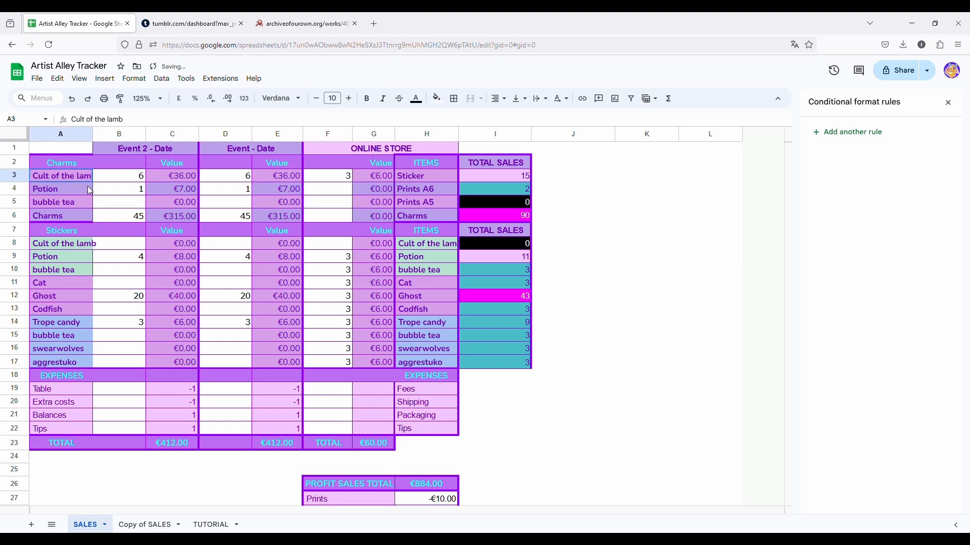
left_click(104, 189)
left_click(71, 198)
left_click(111, 211)
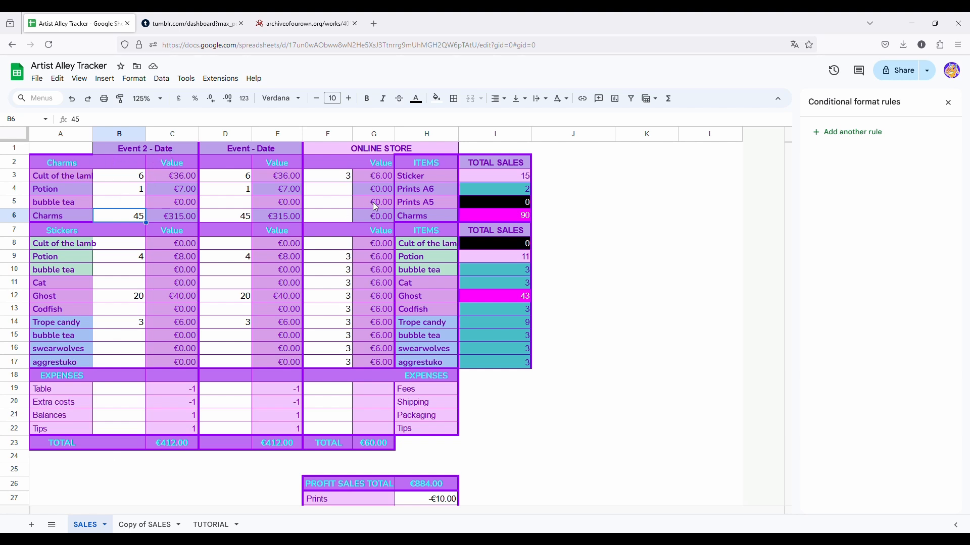
Read the EXTRA - TRACK WHAT'S ON THE TABLE sections on the TUTORIAL sheet and open the Copy of SALES sheet.
left_click(211, 525)
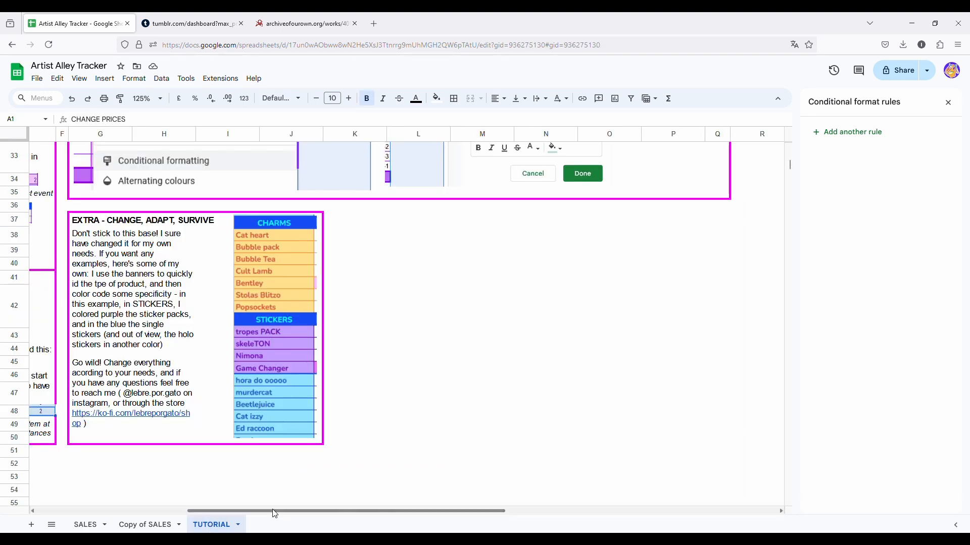
left_click_drag(209, 509, 87, 500)
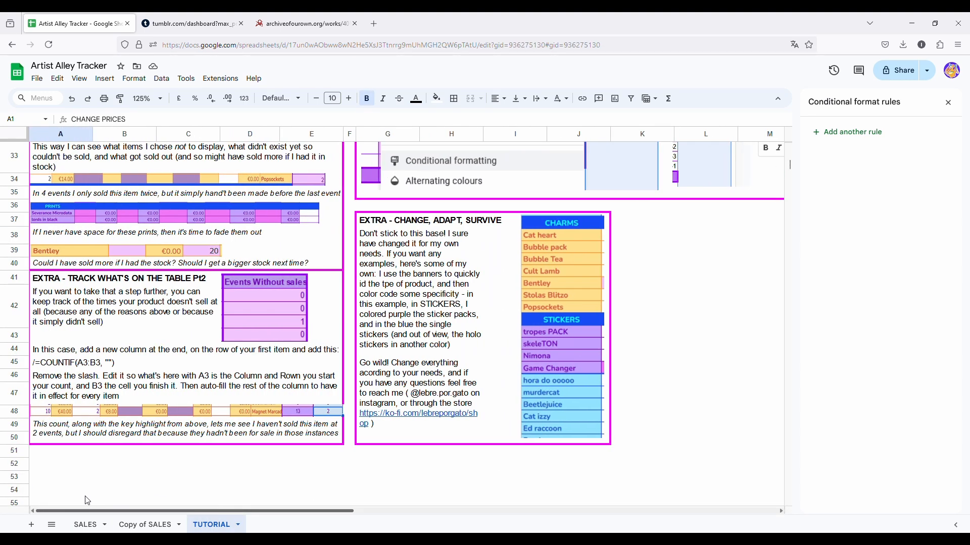
left_click(168, 306)
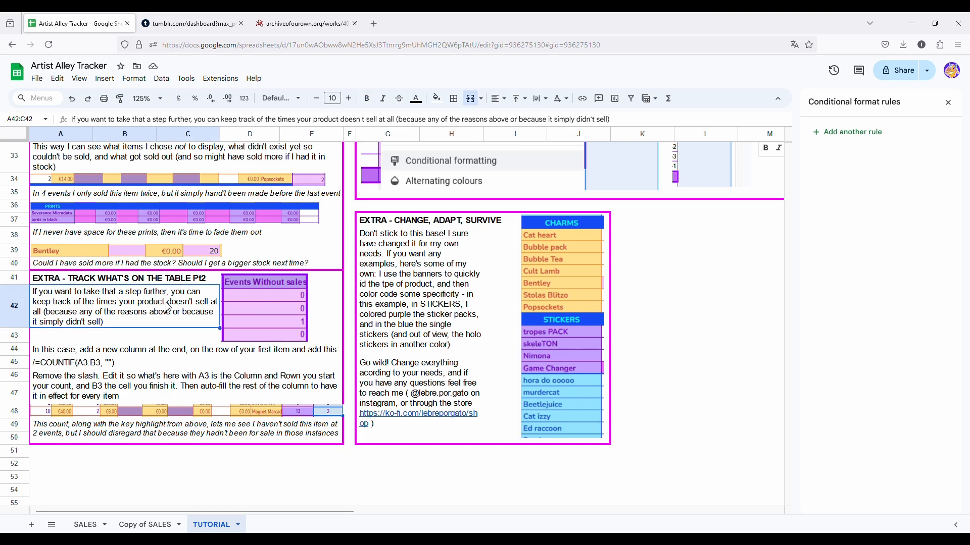
scroll(168, 307, "up", 3)
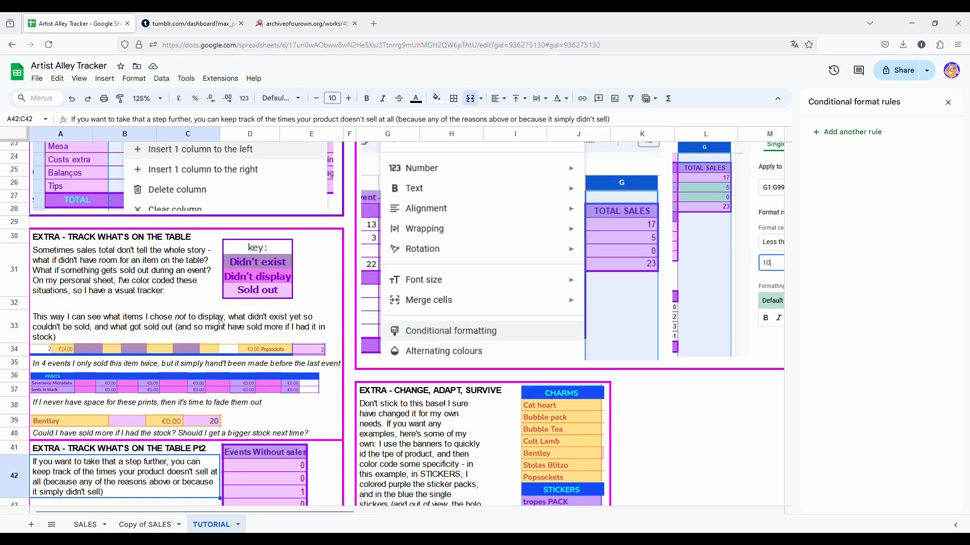
left_click(145, 525)
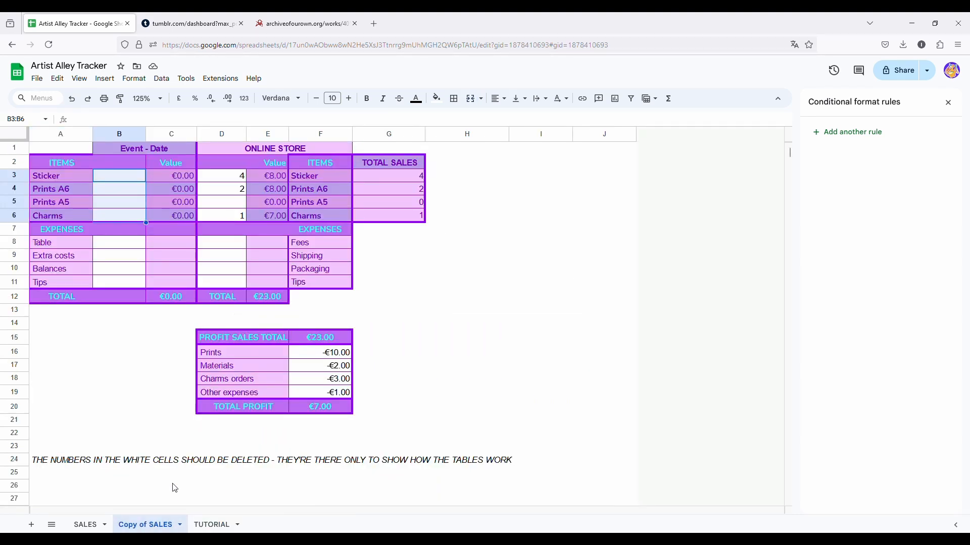
Clear the online store quantity for the aggrestuko sticker in F17 on the SALES sheet.
left_click(86, 525)
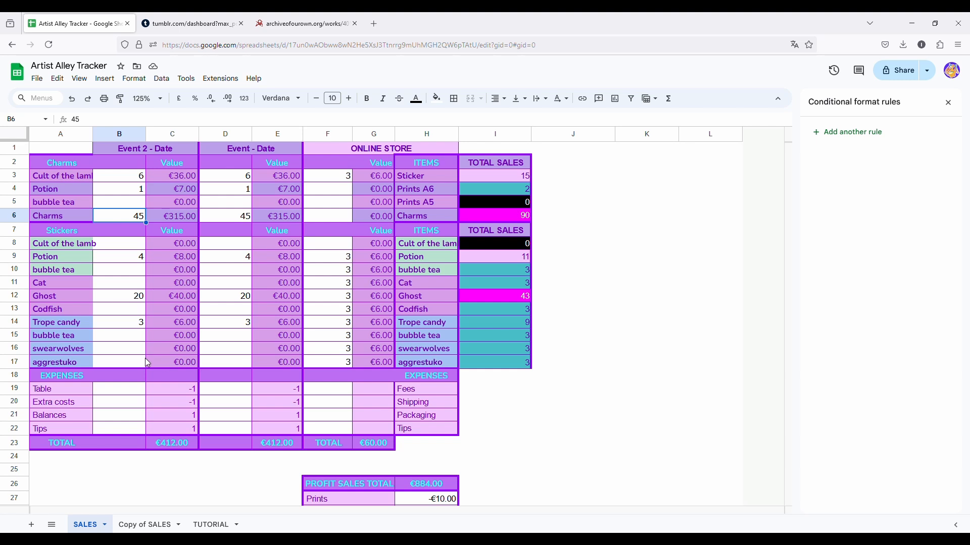
left_click(329, 366)
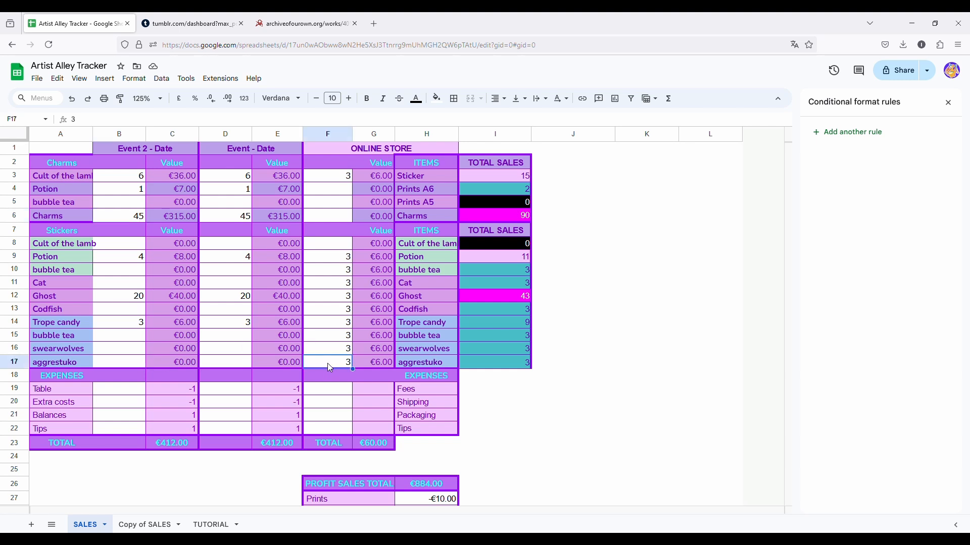
key("Delete")
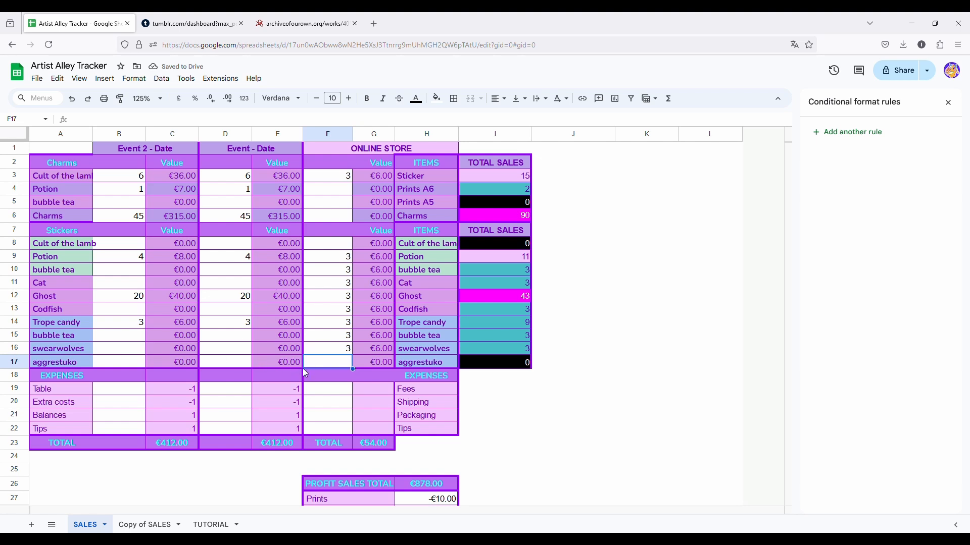
Fill the first event's empty aggrestuko quantity cell D17 with blue.
left_click(229, 362, "ctrl")
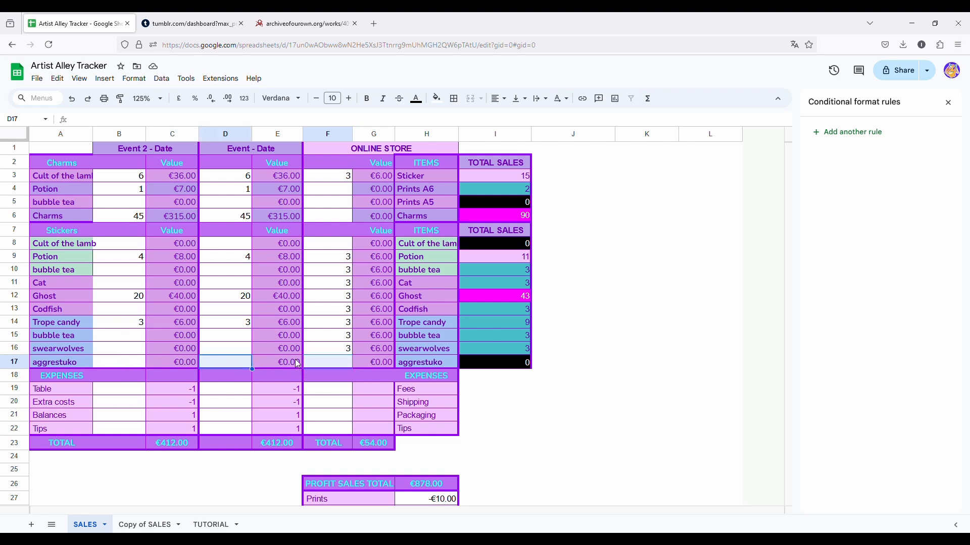
left_click(226, 362)
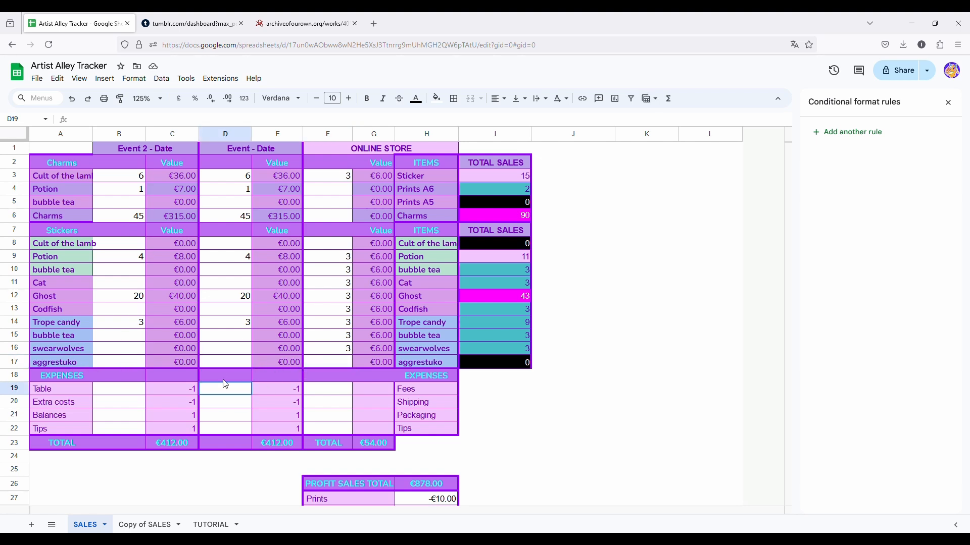
left_click(437, 98)
left_click(517, 145)
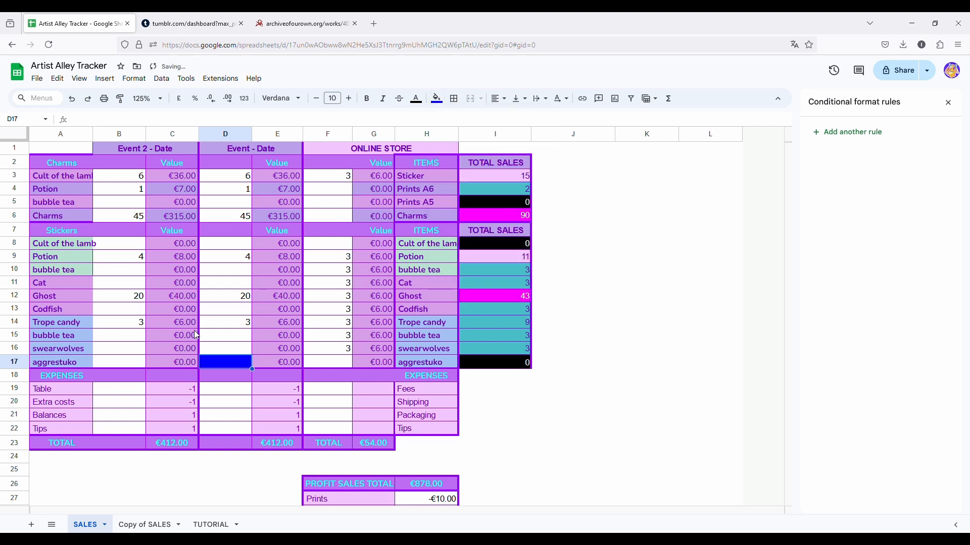
left_click(121, 364)
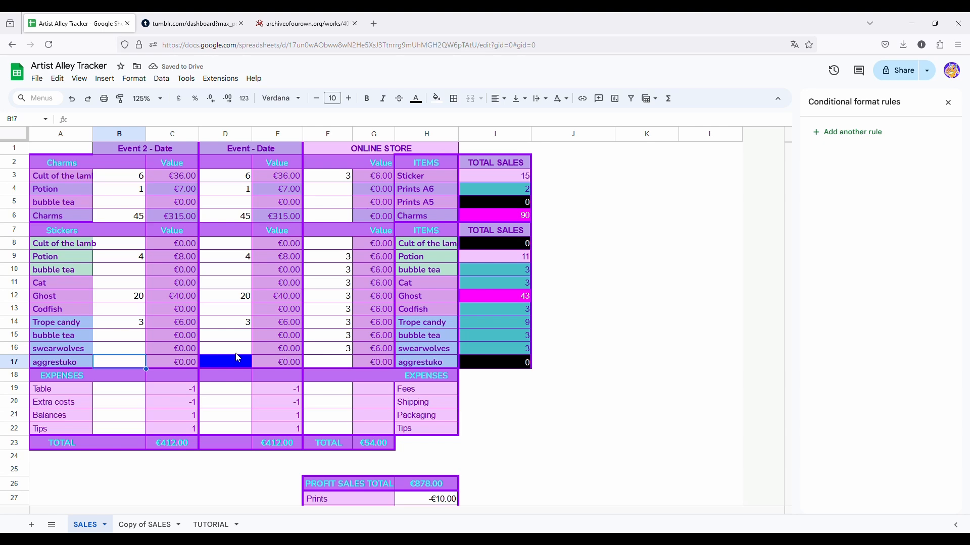
Consult the colour key on the TUTORIAL sheet and fill the Ghost sticker's Event 2 quantity in B12 on SALES with orange.
left_click(204, 526)
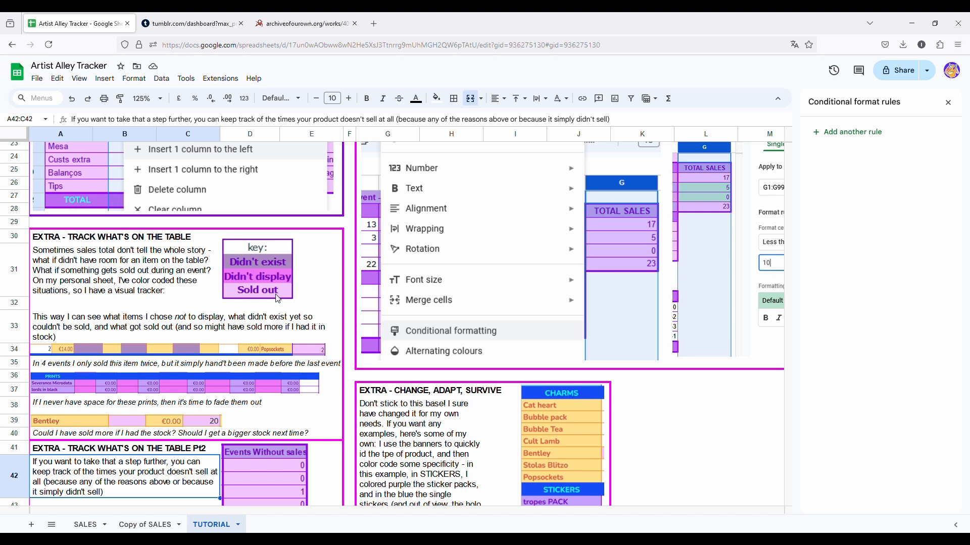
left_click(90, 527)
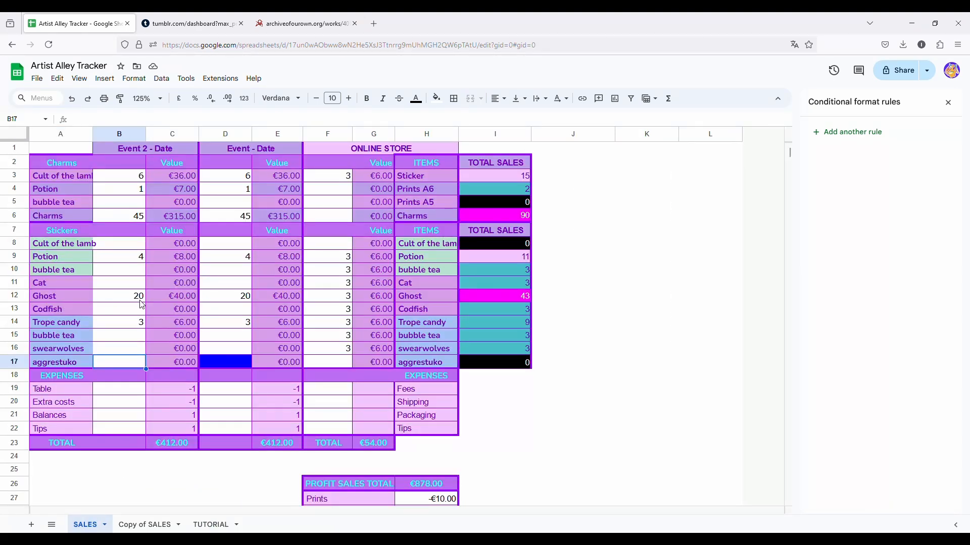
left_click(140, 301)
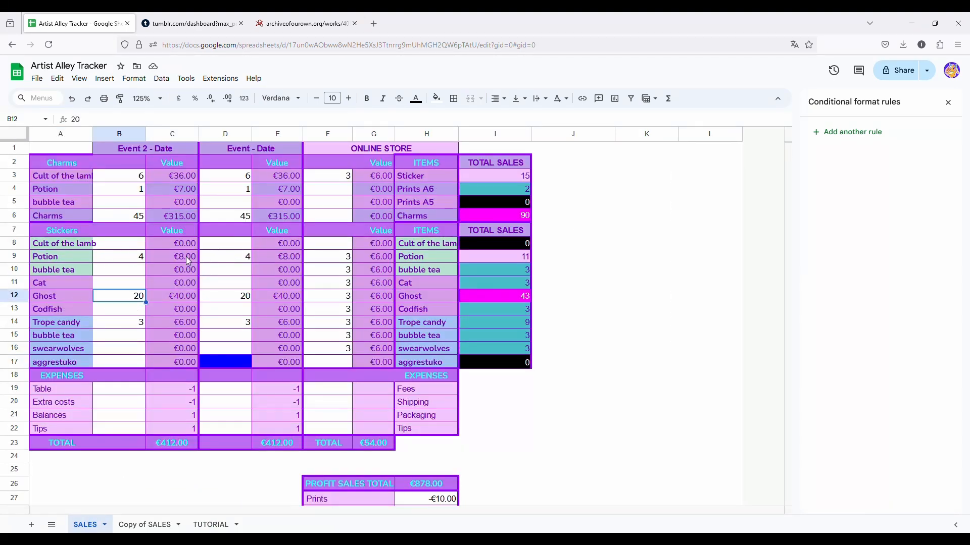
left_click(441, 104)
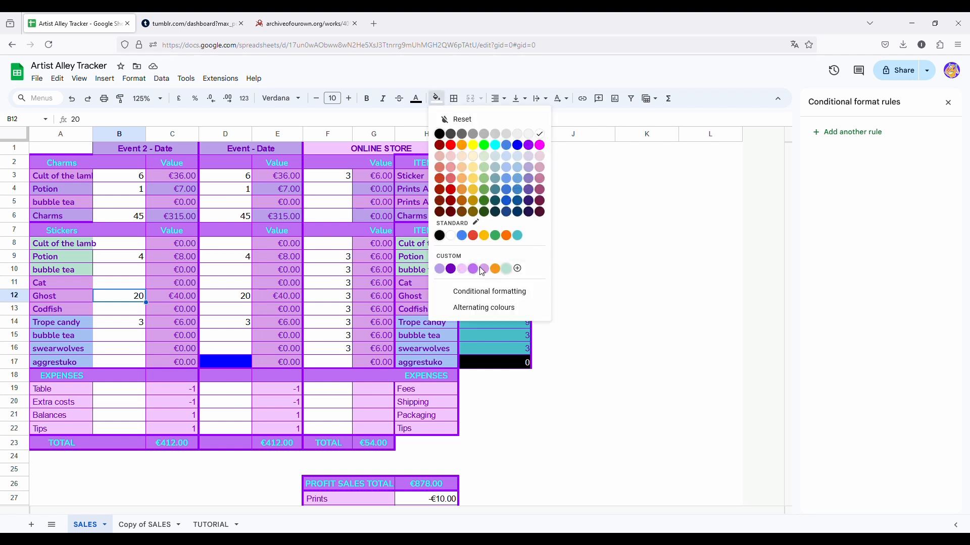
left_click(495, 269)
left_click(206, 323)
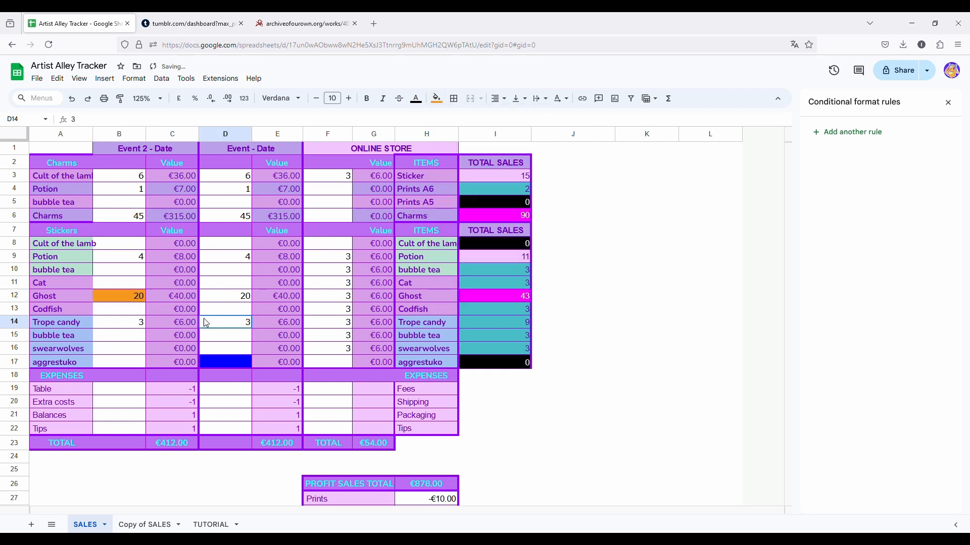
Review the colour-marked cells B12 and D17 alongside the neighbouring Event 2 quantities.
left_click(128, 309)
left_click(131, 300)
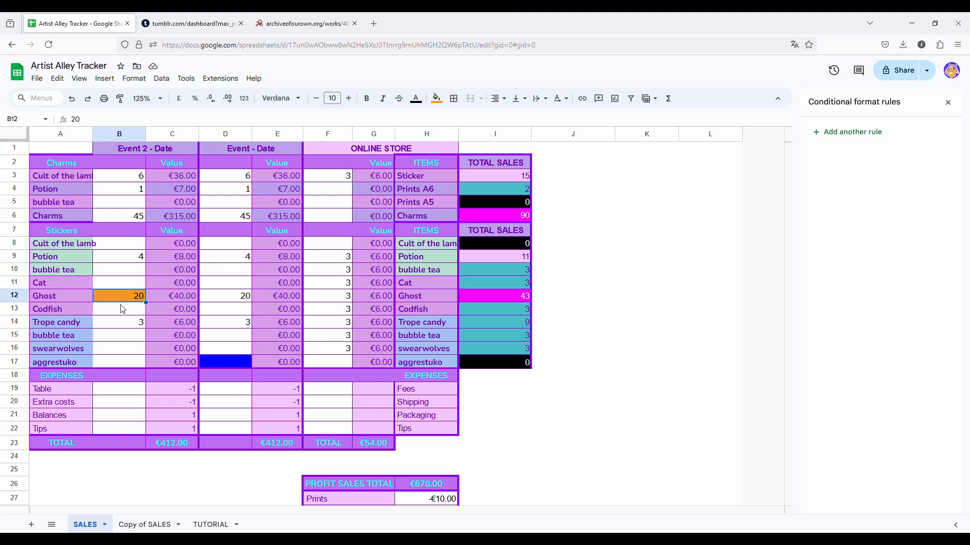
left_click(127, 327)
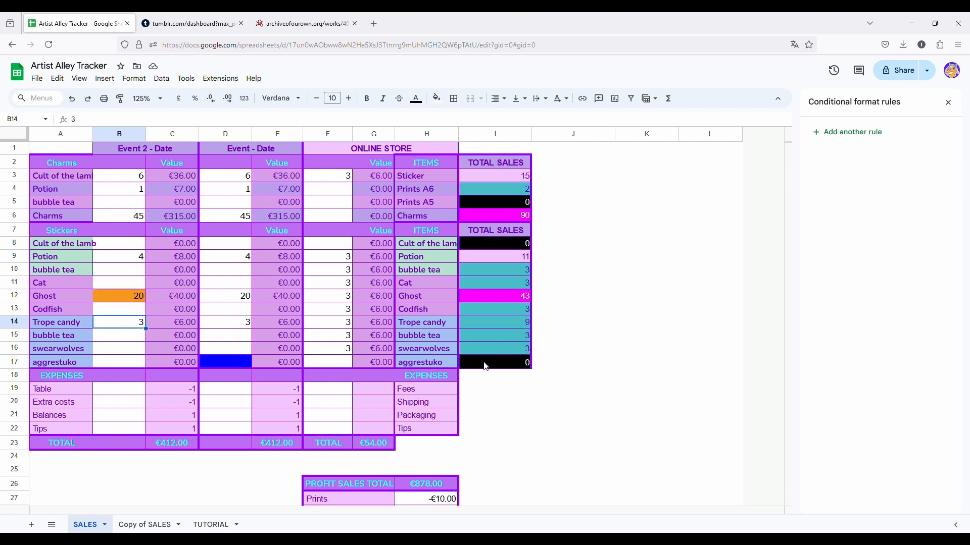
key("Up")
key("Up")
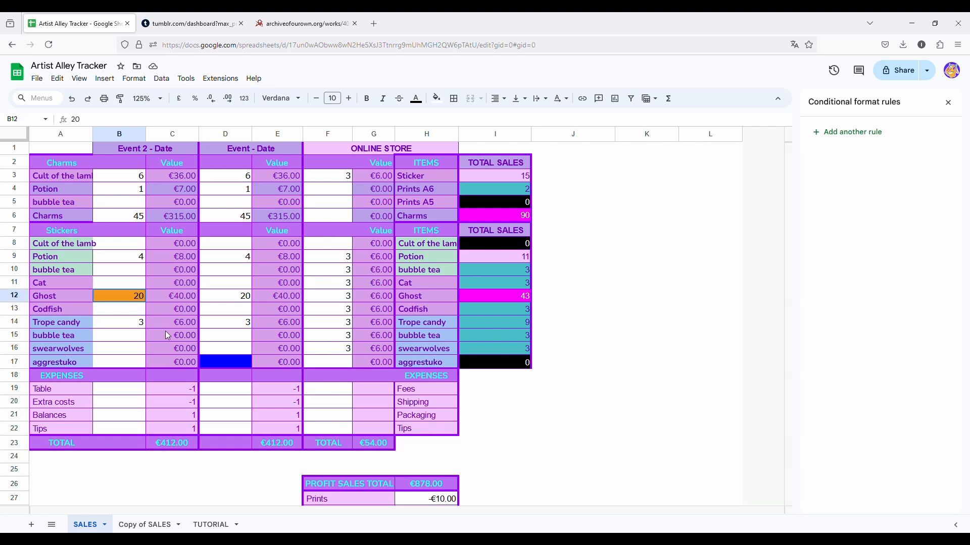
left_click(209, 357)
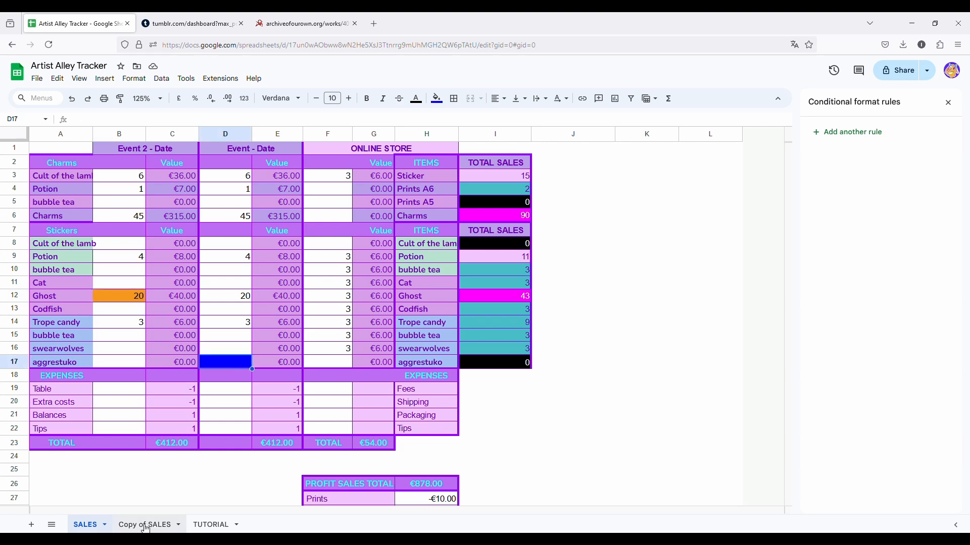
Copy the formula =COUNTIF(A3:B3, "") from A45 in the TRACK WHAT'S ON THE TABLE Pt2 section of the TUTORIAL sheet.
left_click(211, 528)
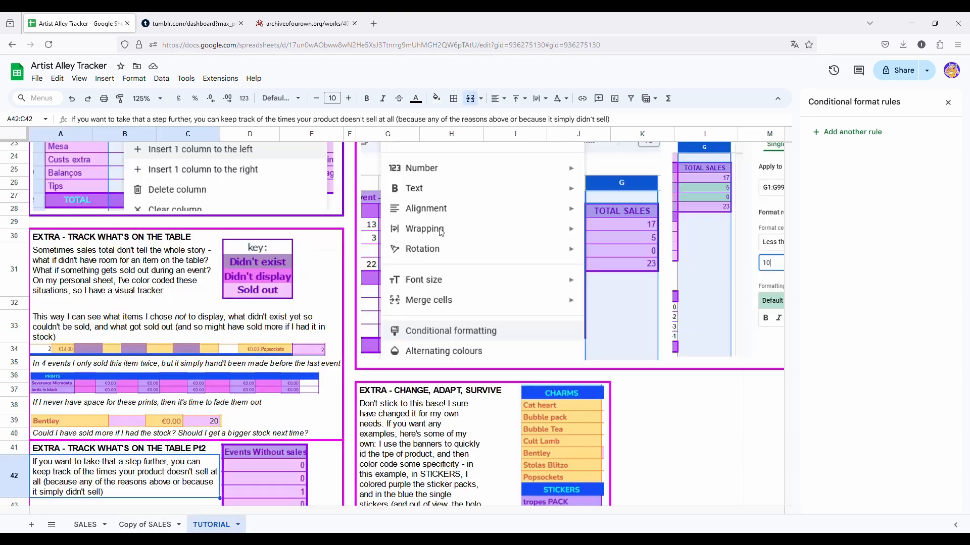
scroll(270, 344, "down", 3)
scroll(272, 348, "down", 2)
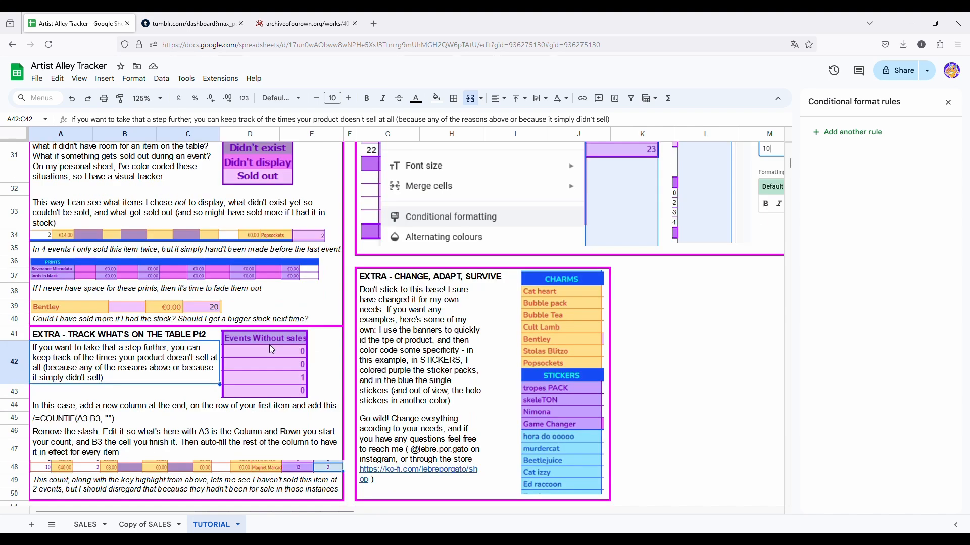
left_click(52, 420)
left_click_drag(146, 119, 74, 119)
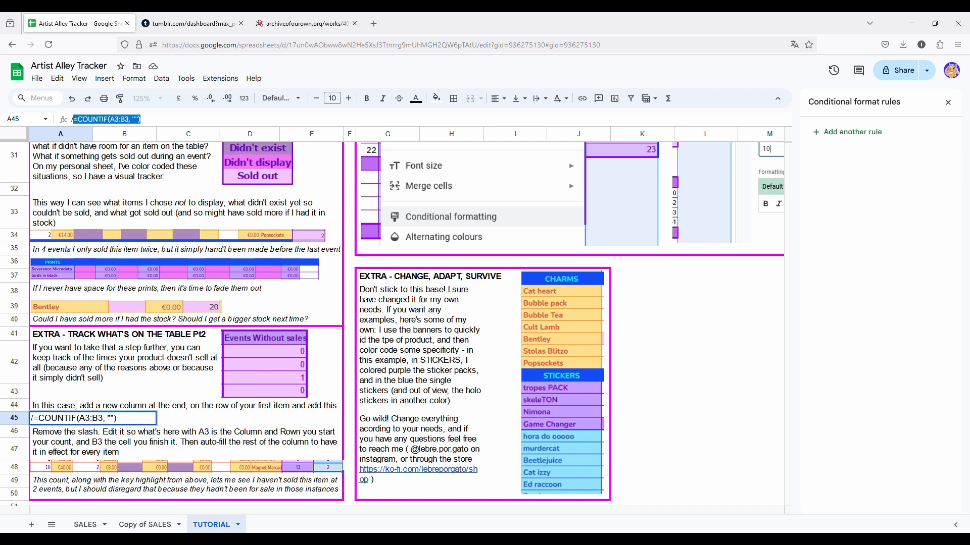
left_click(132, 371)
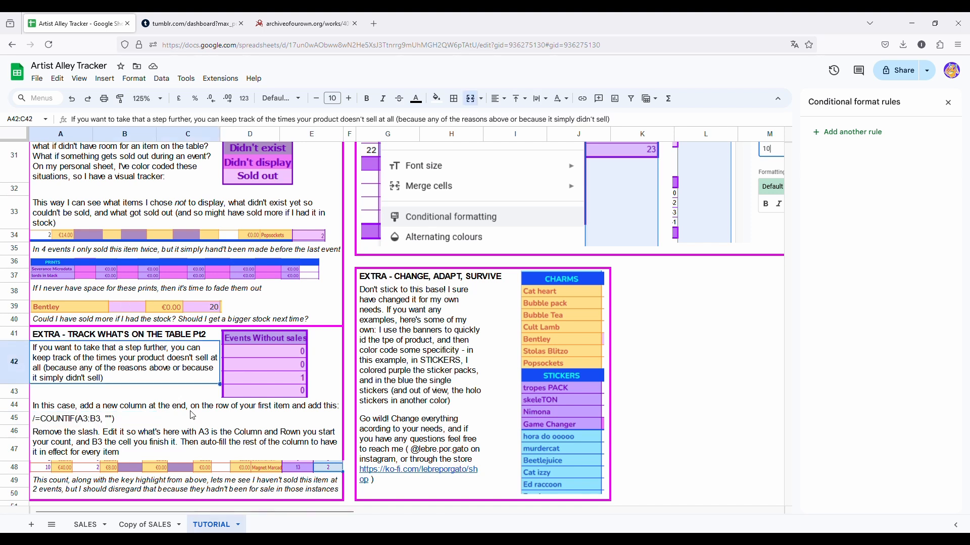
Paste the formula =COUNTIF(A3:B3, "") into the empty cell J21 on the SALES sheet.
left_click(100, 527)
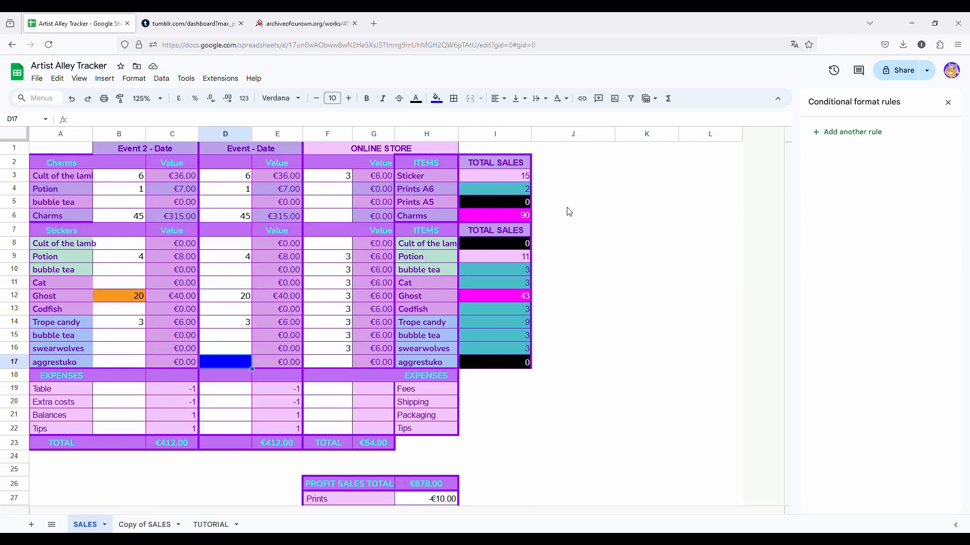
left_click(568, 150)
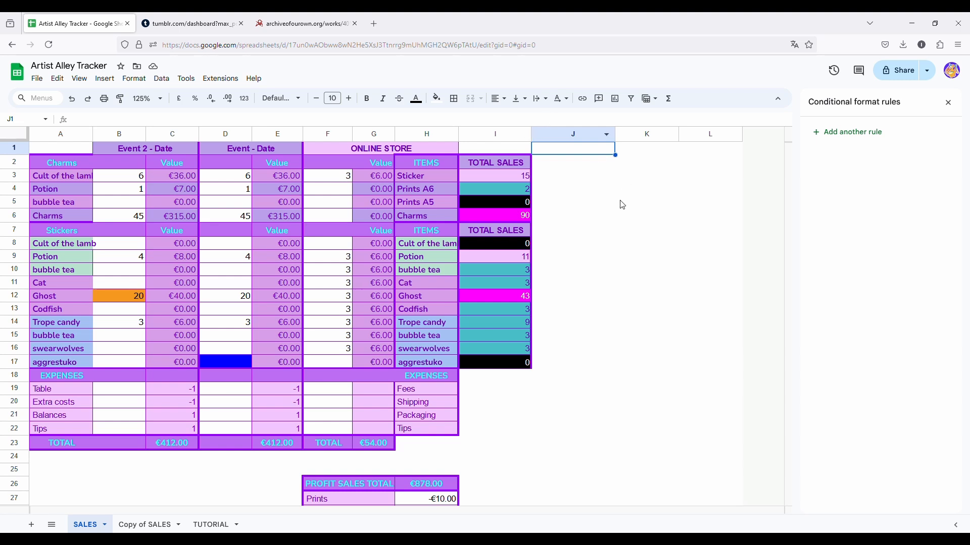
left_click(472, 383)
left_click(568, 417)
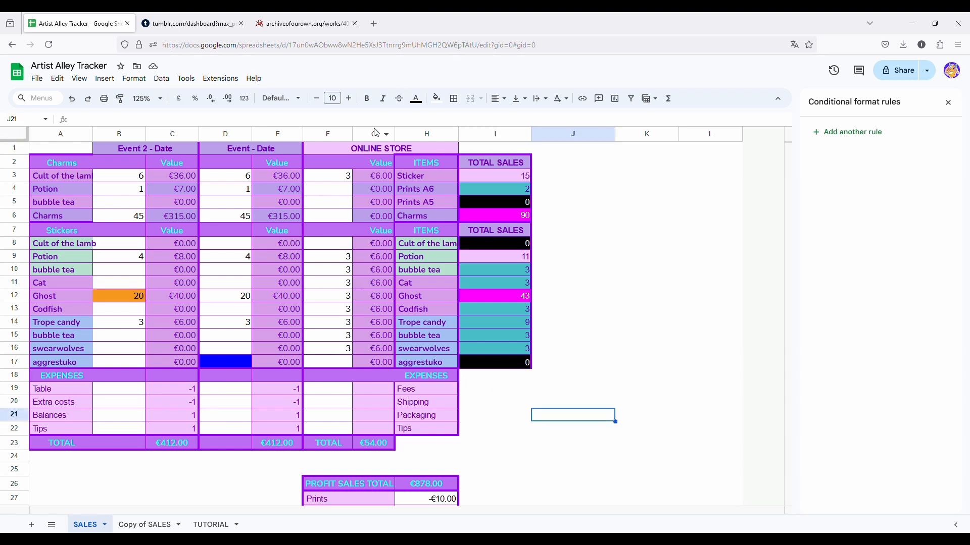
key("Return")
key("ctrl+v")
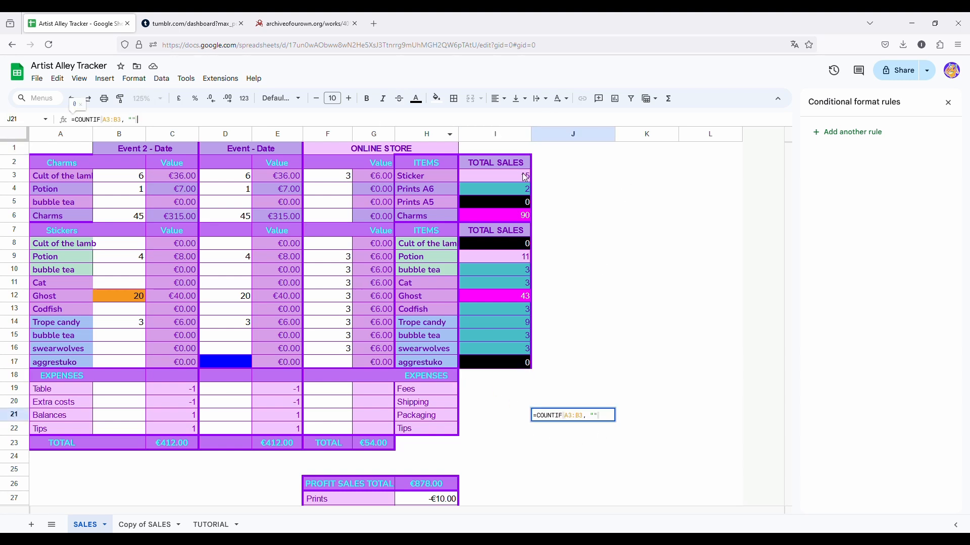
left_click(572, 186)
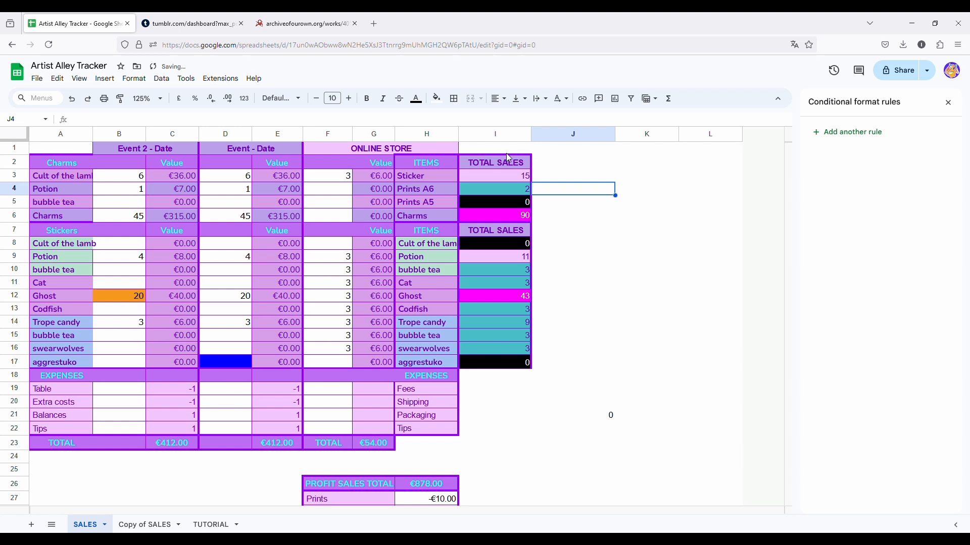
Copy the TOTAL SALES header and its first value cell from I2:I3 into J2:J3.
left_click_drag(506, 151, 502, 364)
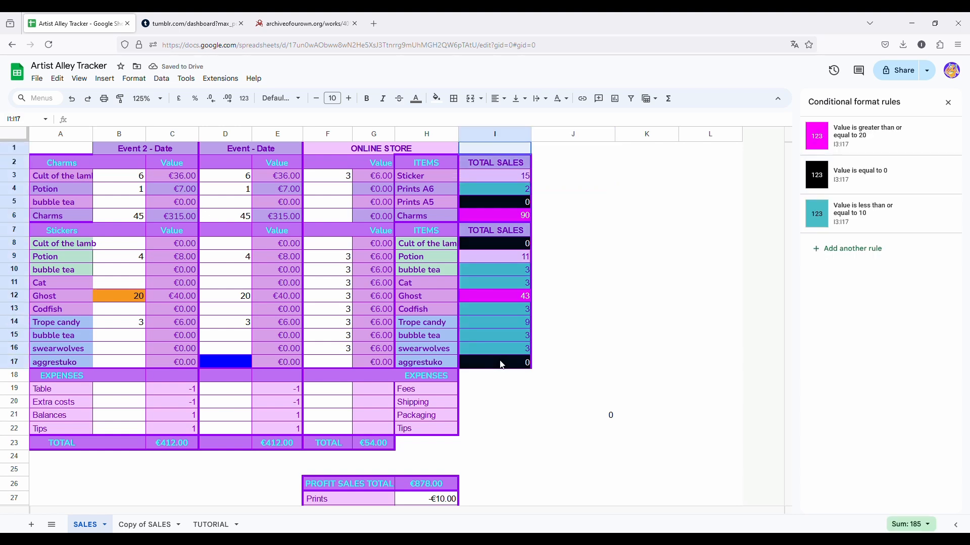
left_click(550, 162)
left_click_drag(505, 162, 516, 174)
key("ctrl+c")
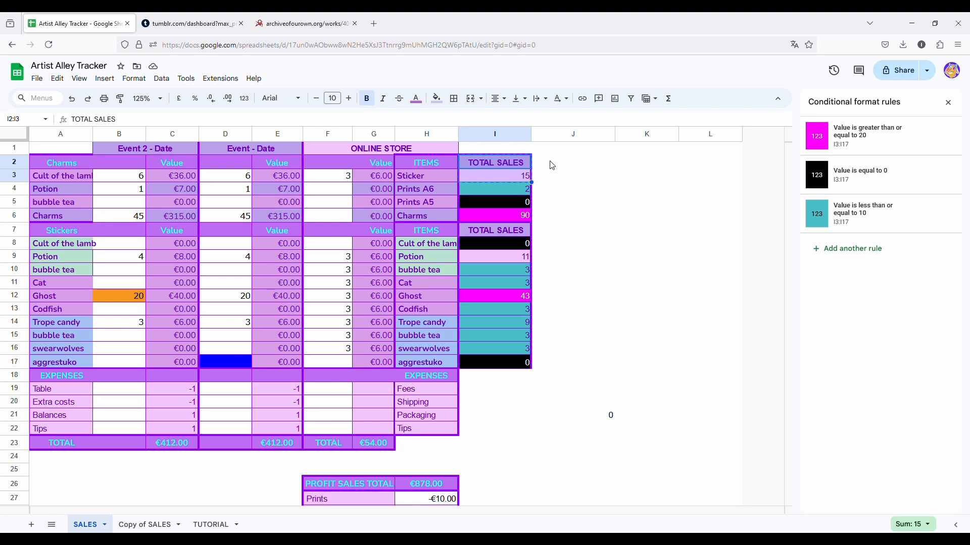
left_click(549, 162)
key("ctrl+v")
key("Right")
left_click(570, 160)
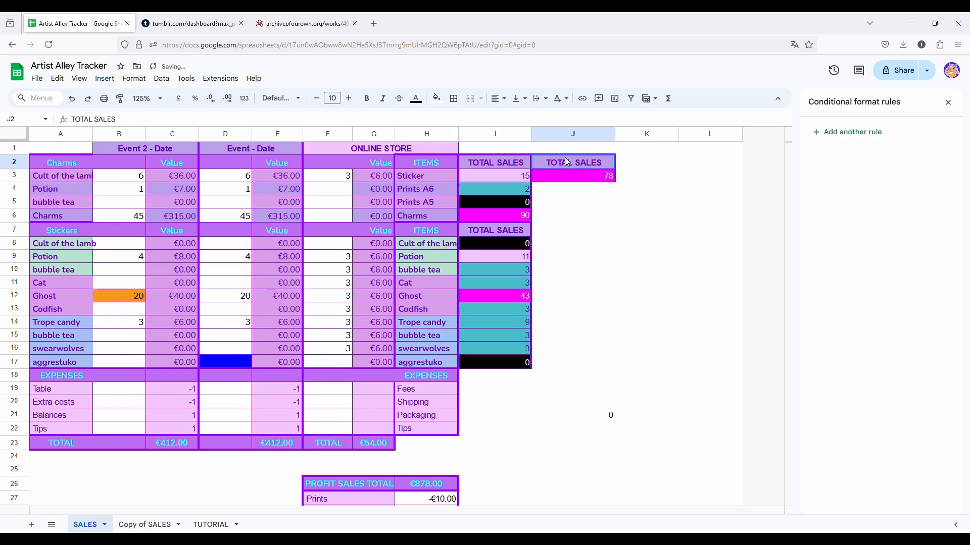
Check the example column on the TUTORIAL sheet and rename the copied header in J2 on SALES as NO SALES.
left_click_drag(222, 455, 172, 470)
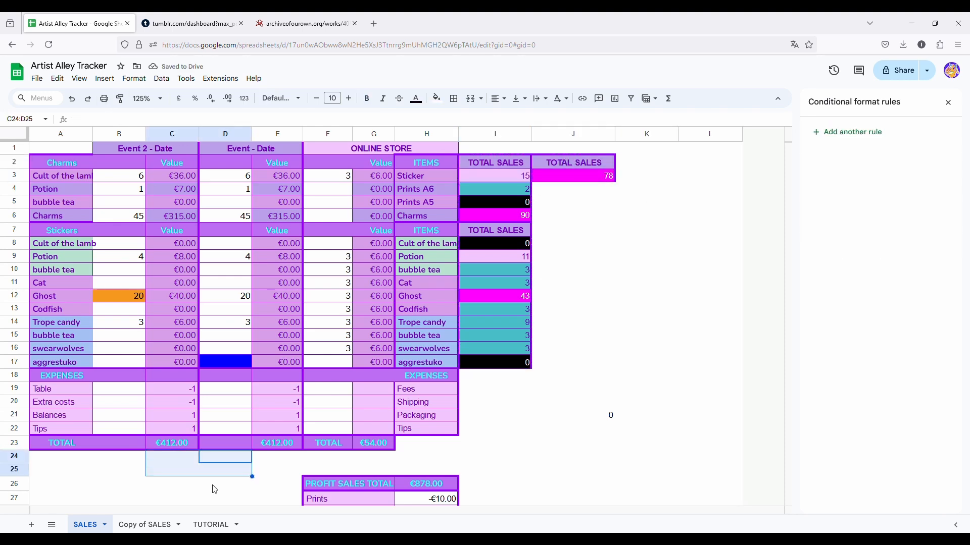
left_click(206, 525)
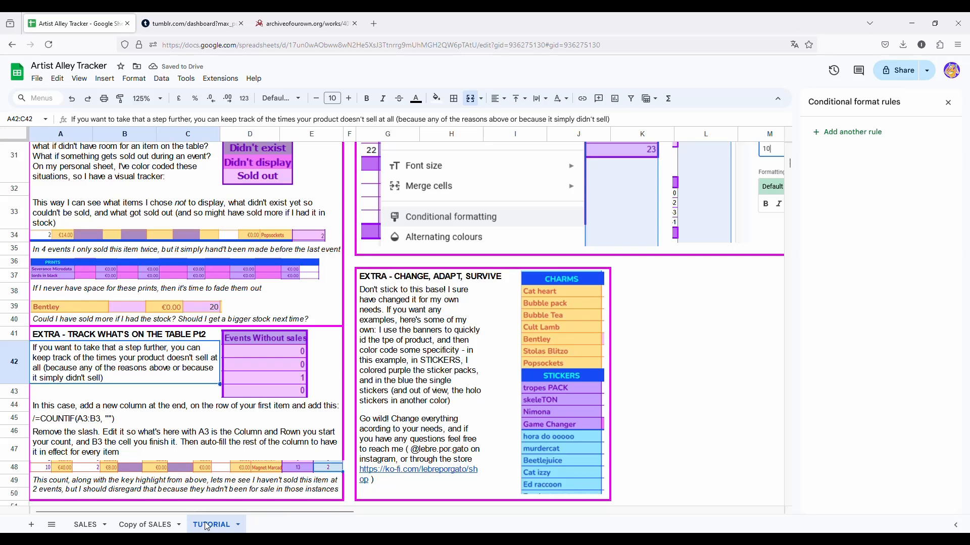
left_click(92, 525)
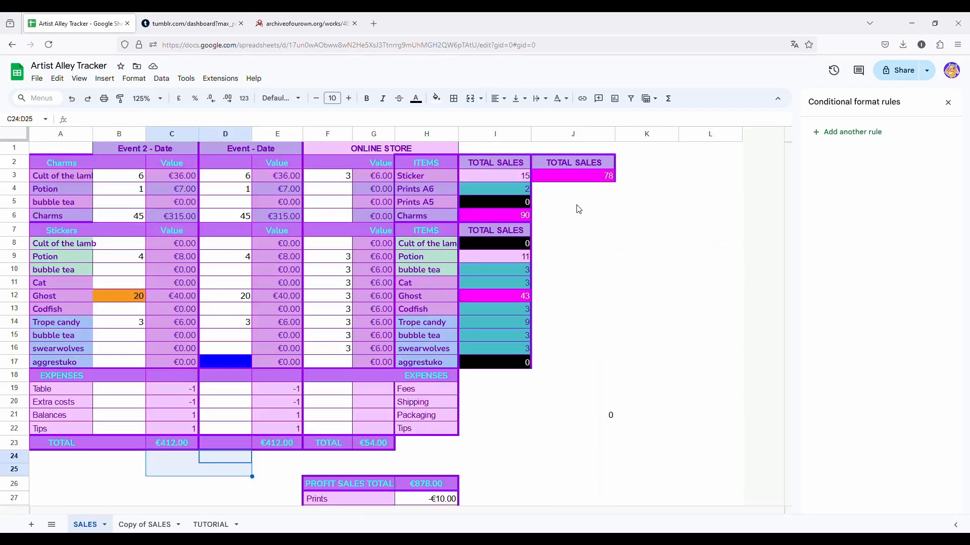
left_click(82, 118)
double_click(82, 119)
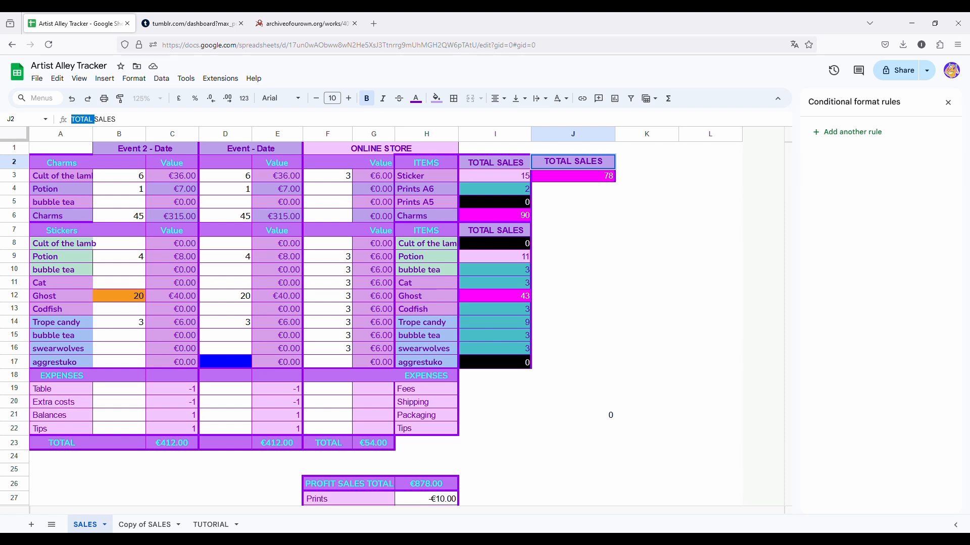
type("NO")
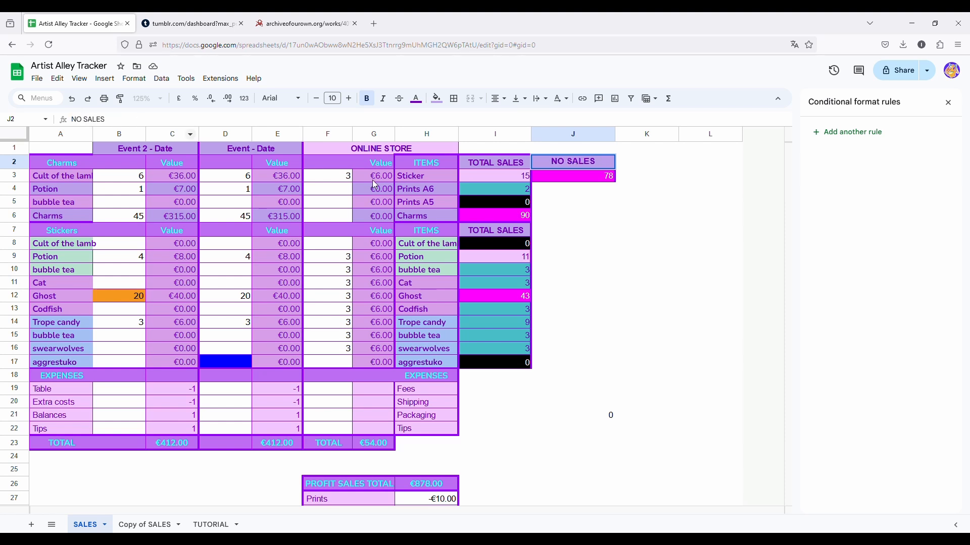
left_click(595, 202)
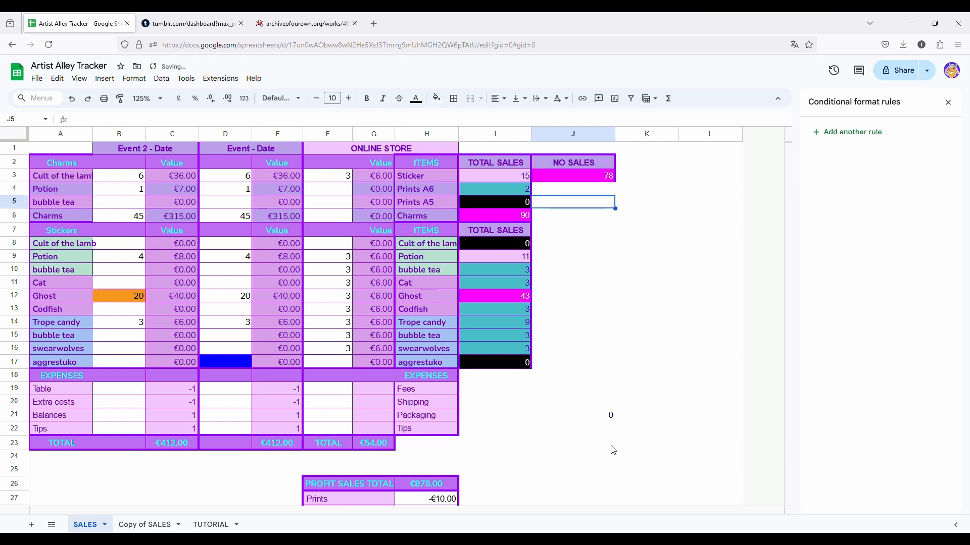
Replace the formula in J3 under NO SALES with =COUNTIF(A3:B3, "") copied from J21.
left_click(602, 415)
left_click_drag(157, 118, 71, 120)
key("ctrl+c")
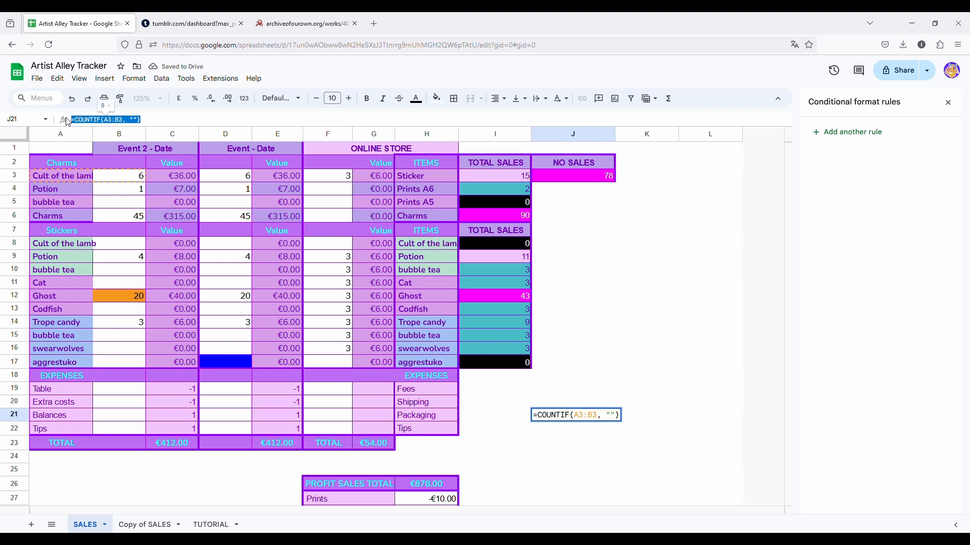
left_click(545, 173)
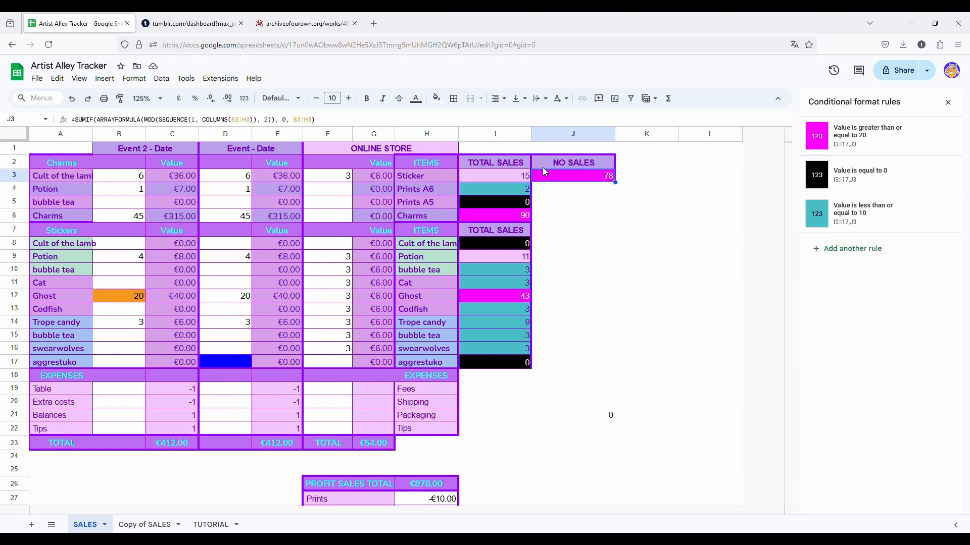
left_click(146, 115)
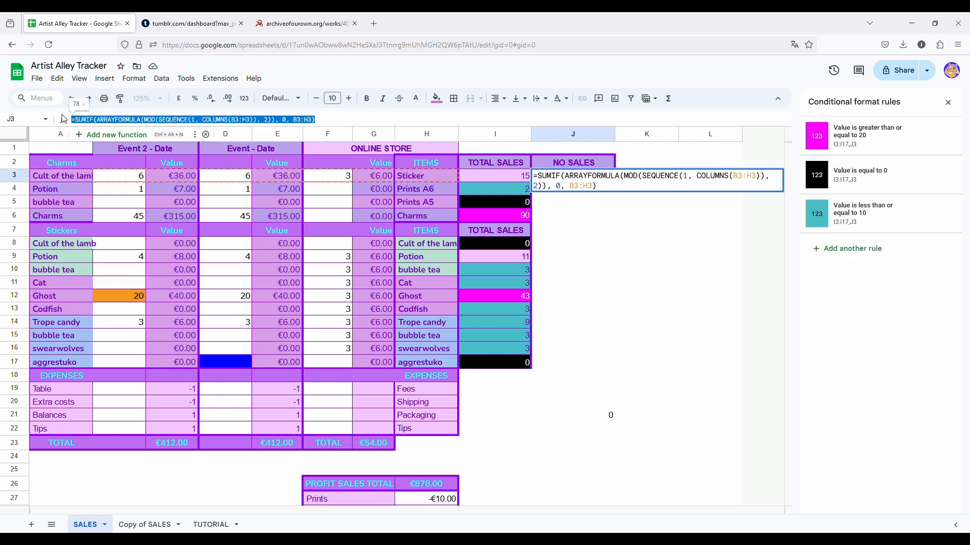
key("ctrl+a")
key("ctrl+v")
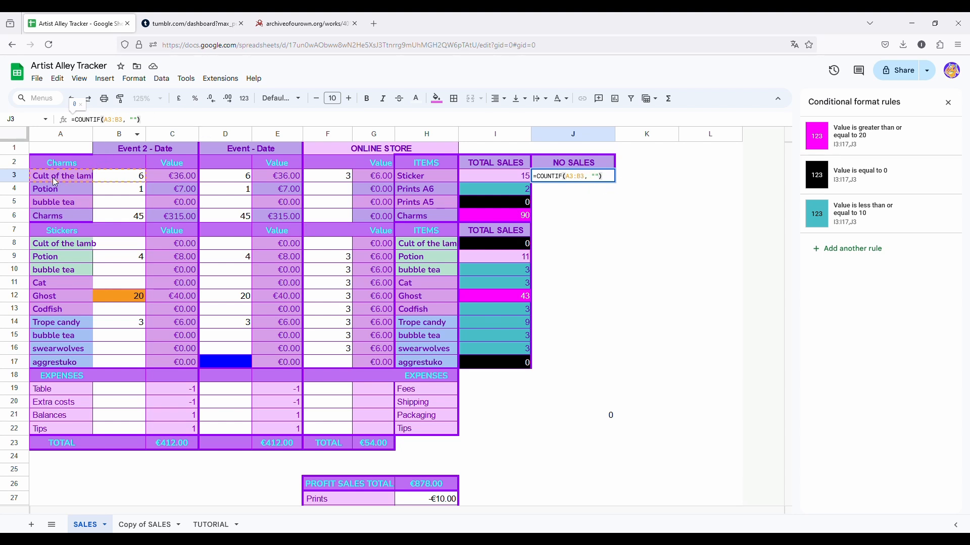
left_click(109, 119)
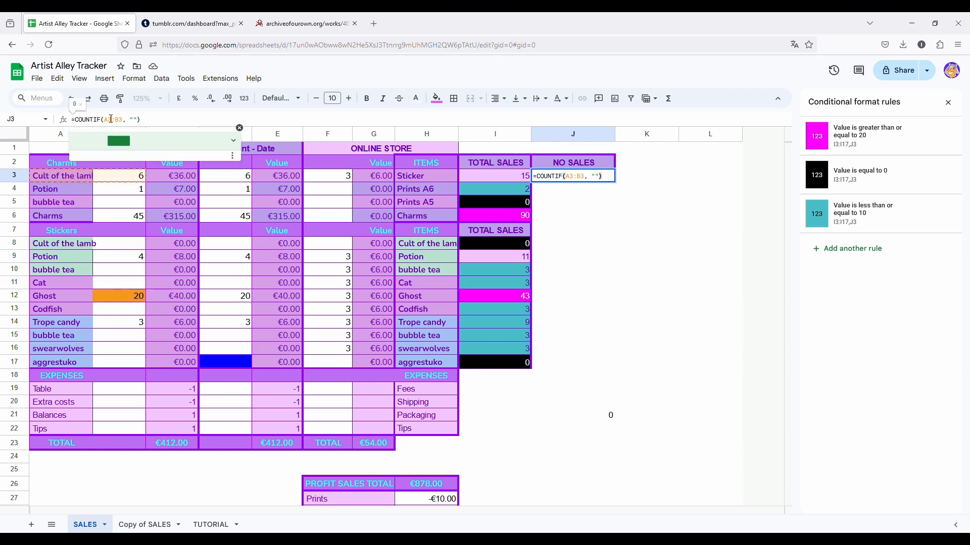
key("BackSpace")
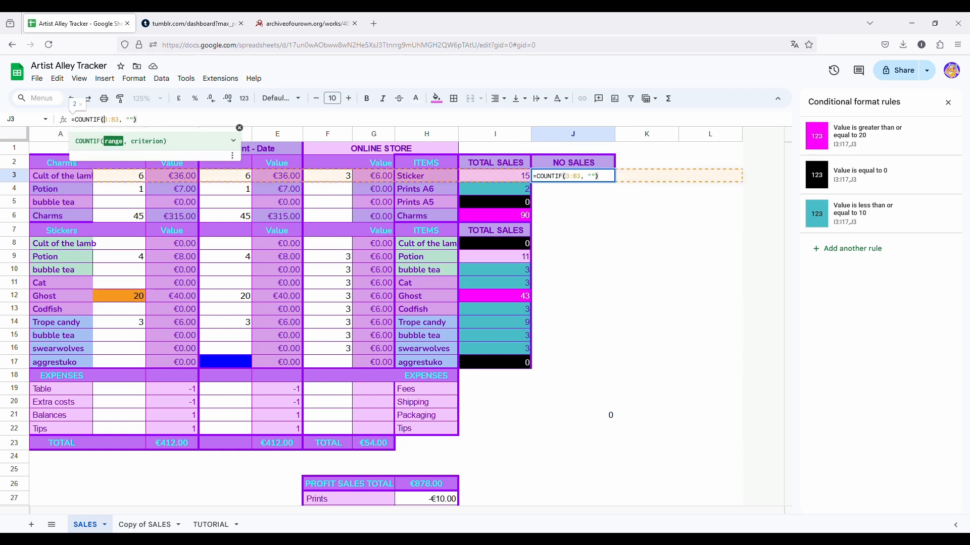
type("A")
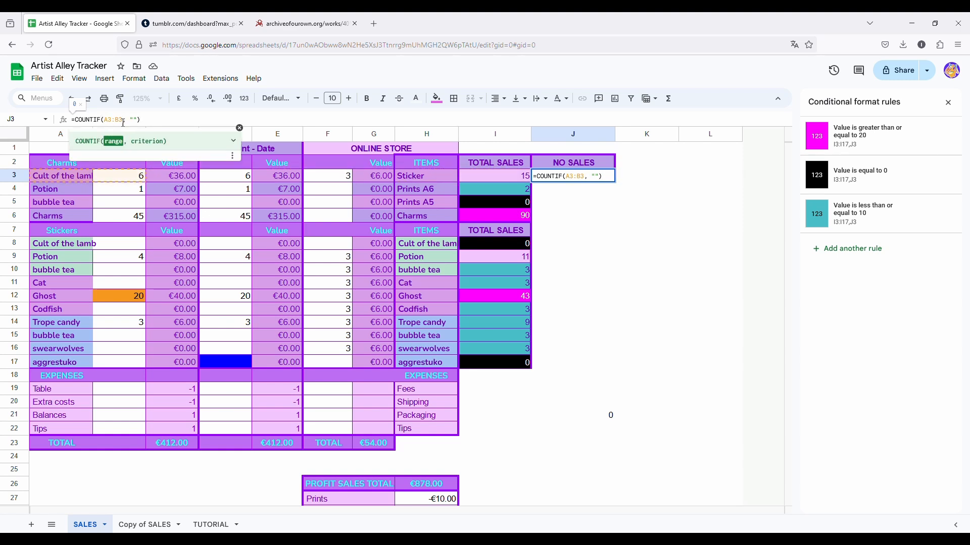
left_click(340, 181)
left_click(580, 181)
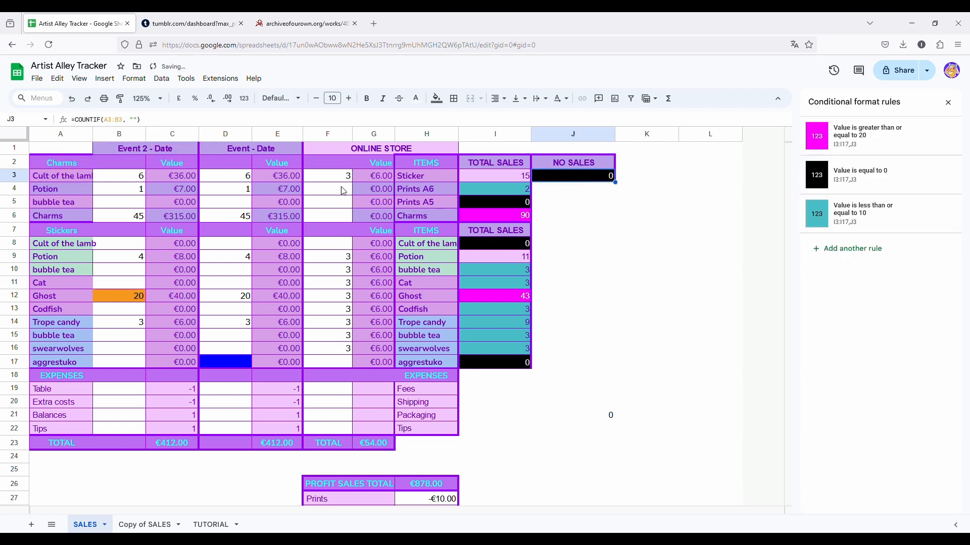
Extend the counted range in J3 to A3:F3 and fill the formula down the NO SALES column through J17.
left_click(119, 117)
key("BackSpace")
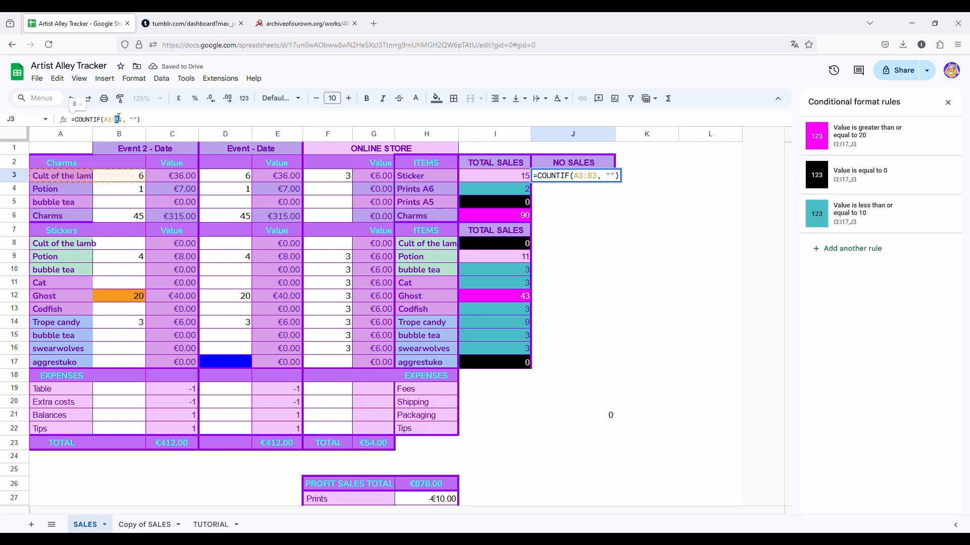
type("F")
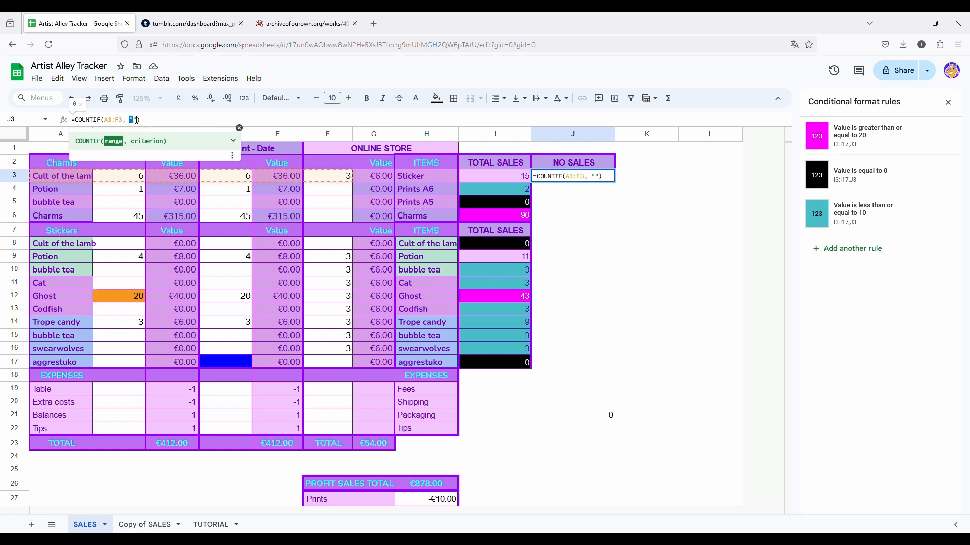
left_click(131, 121)
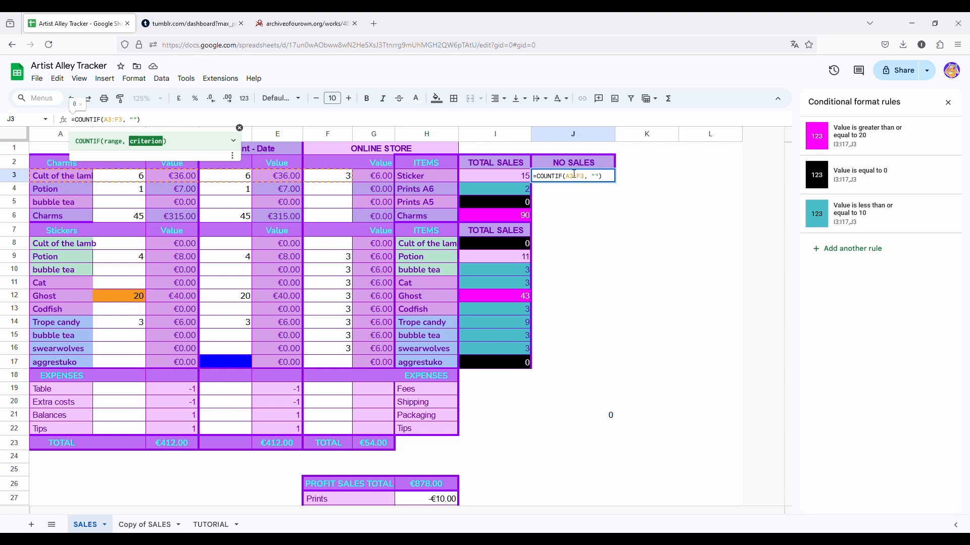
left_click(150, 121)
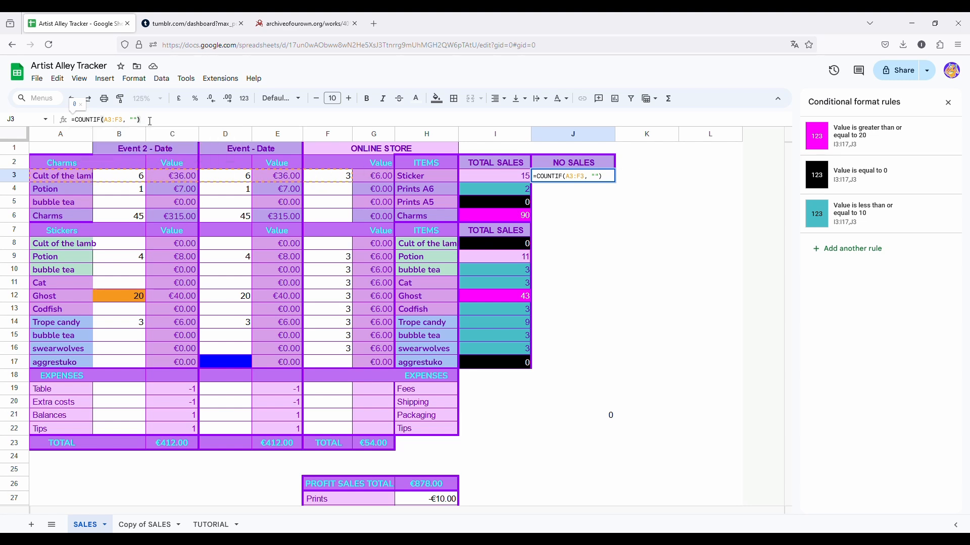
key("Return")
key("Up")
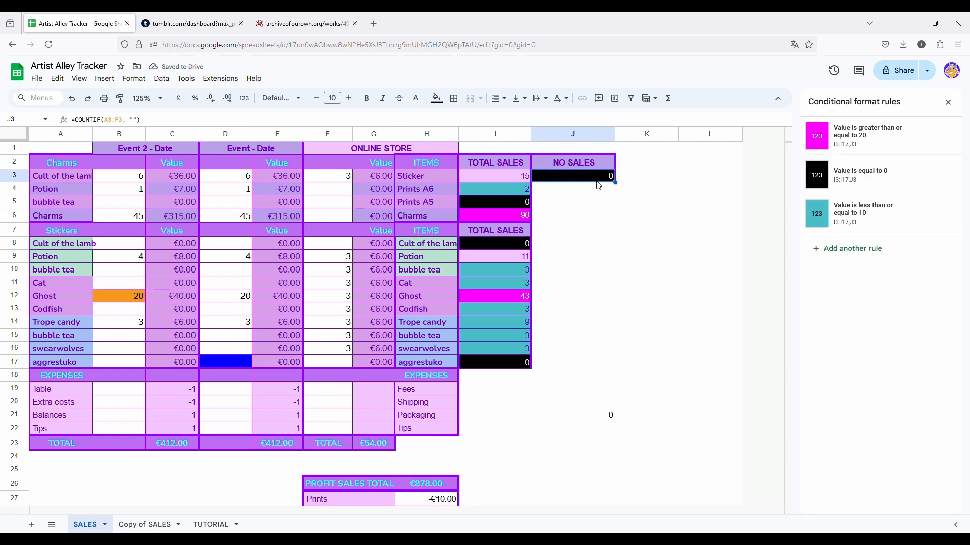
left_click_drag(614, 183, 604, 371)
left_click(566, 262)
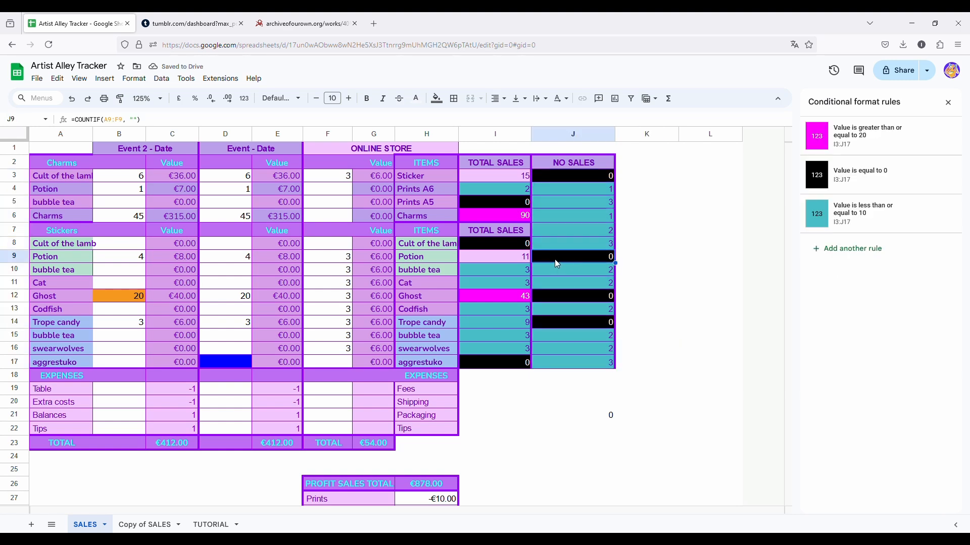
Compare the NO SALES counts in J5 and J17 with the empty event cells in their rows, including the blue-coded D17.
left_click(590, 203)
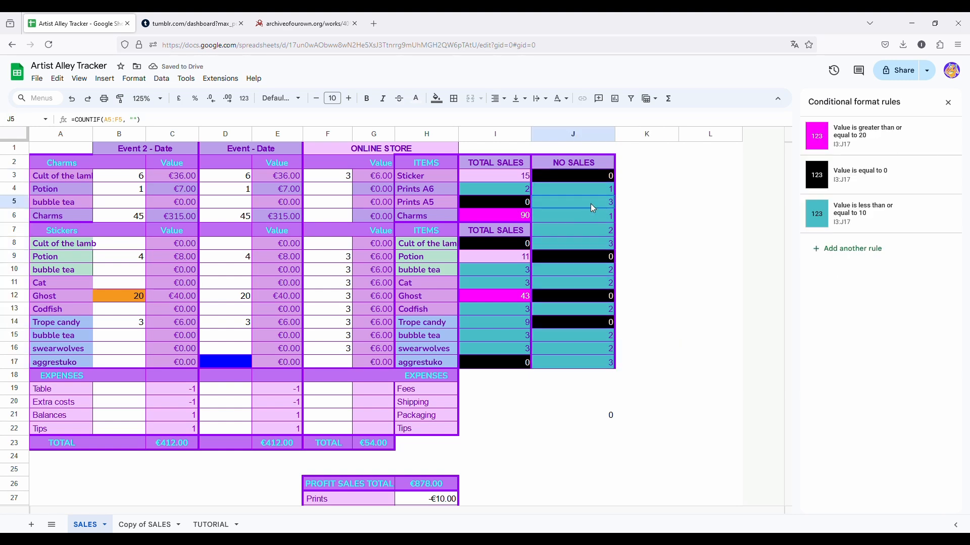
left_click(330, 207)
left_click(233, 202)
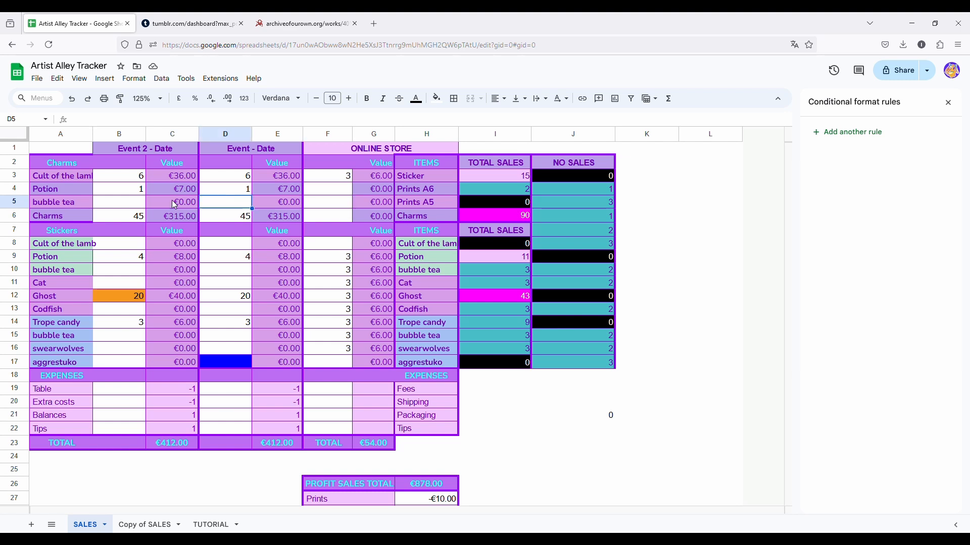
left_click(123, 202)
left_click(599, 204)
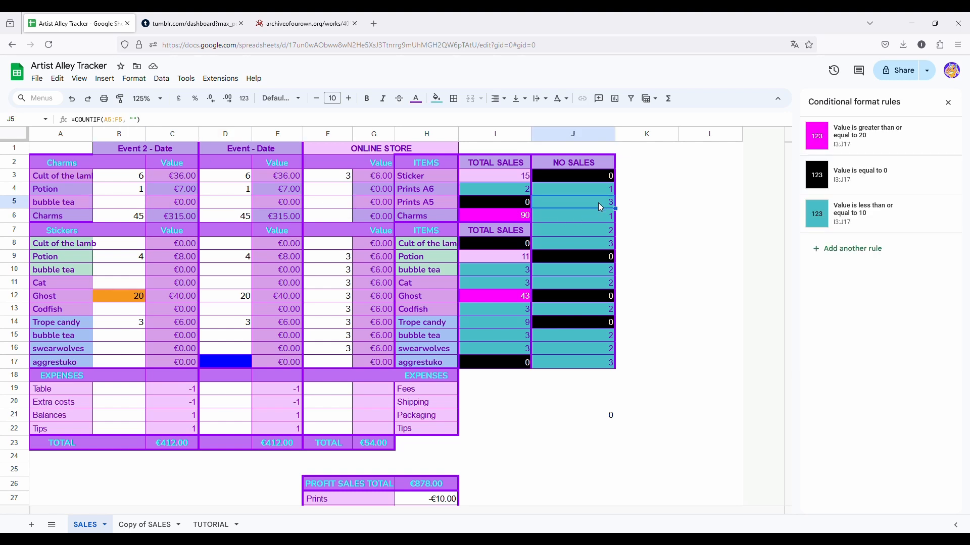
left_click(222, 362)
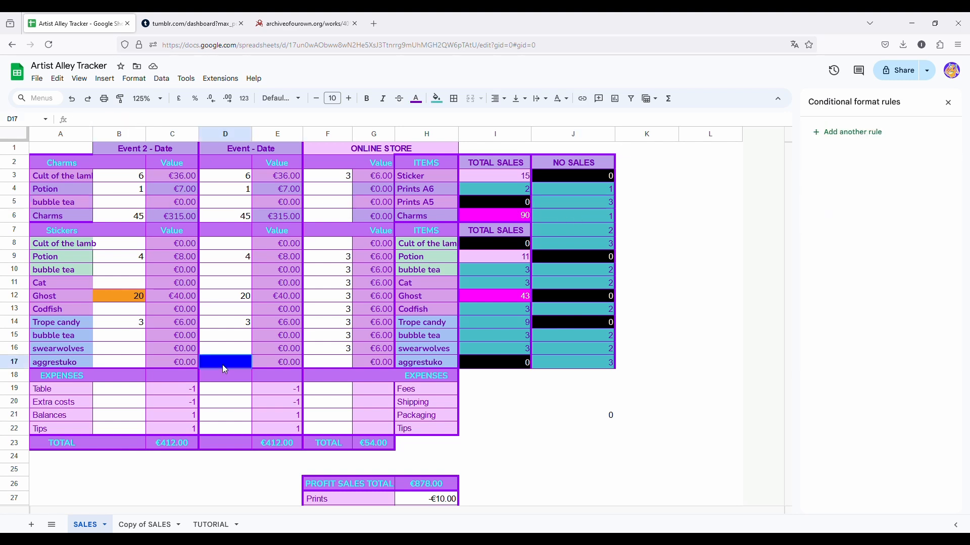
left_click(591, 365)
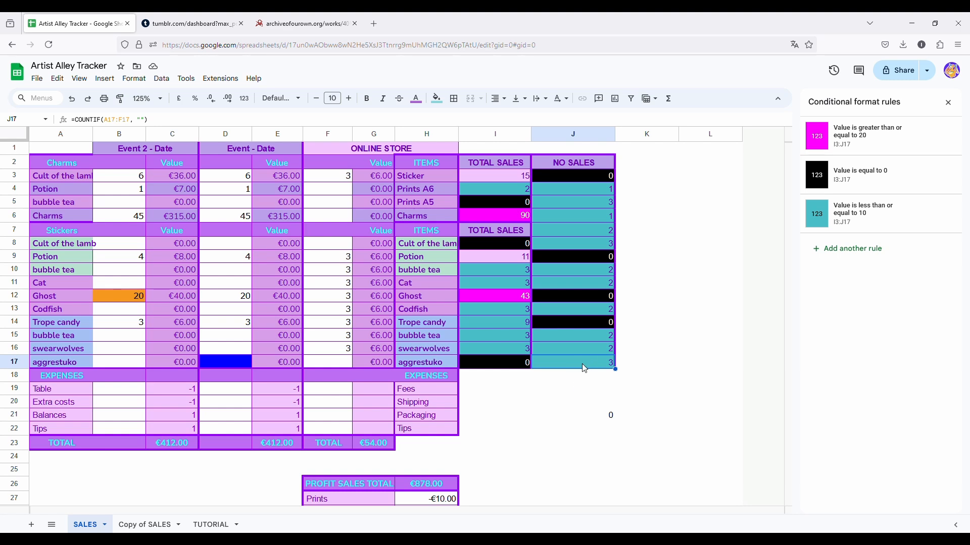
left_click(126, 362)
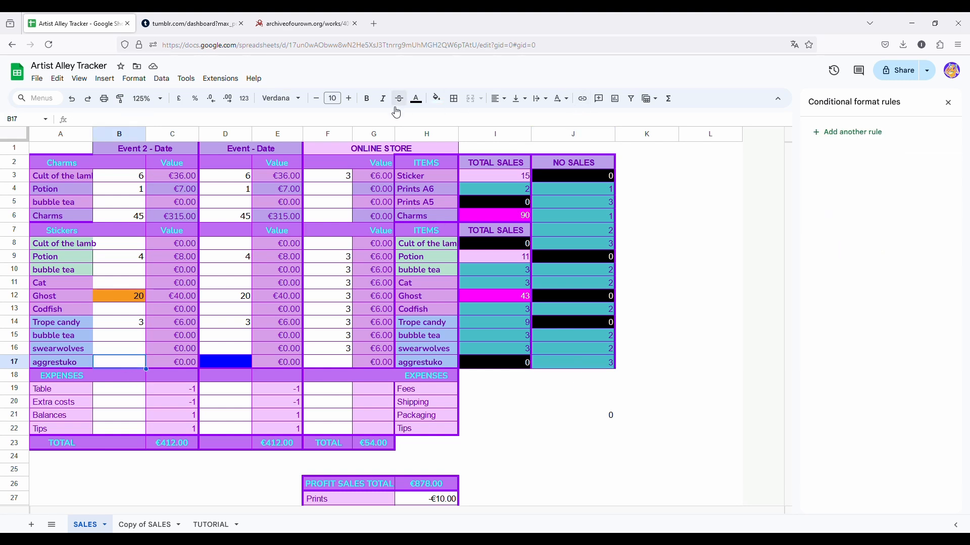
left_click(229, 363)
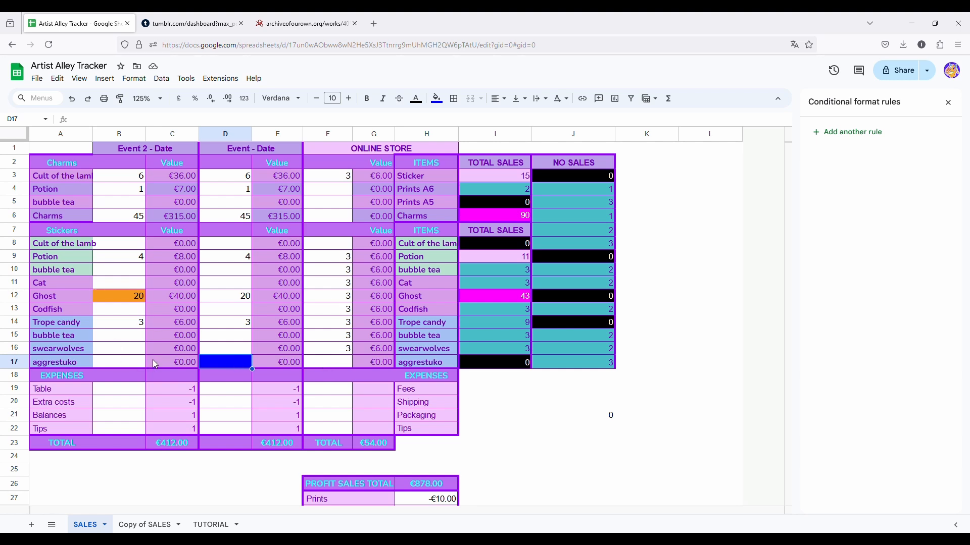
left_click(555, 364)
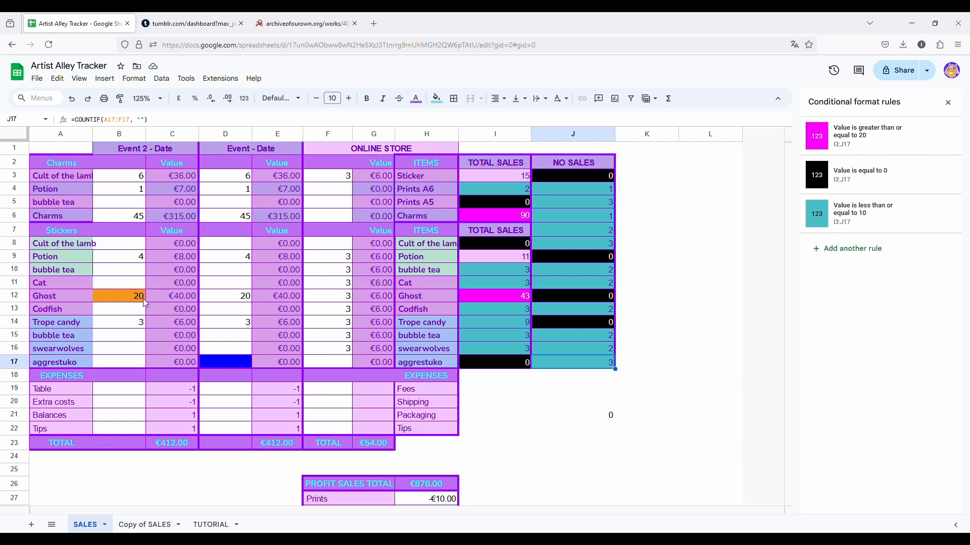
left_click(223, 363)
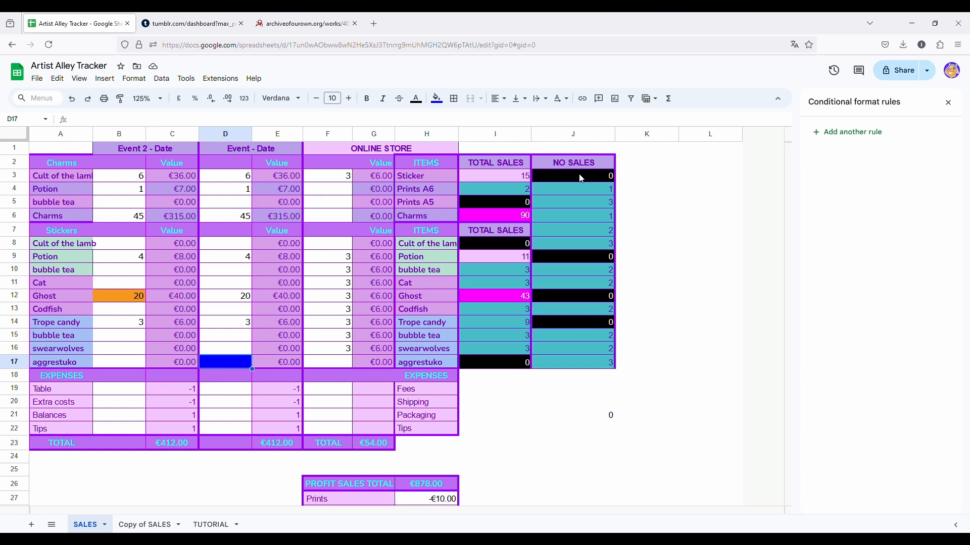
Remove all three conditional format rules that apply to the NO SALES cells J3:J17.
left_click_drag(583, 174, 590, 362)
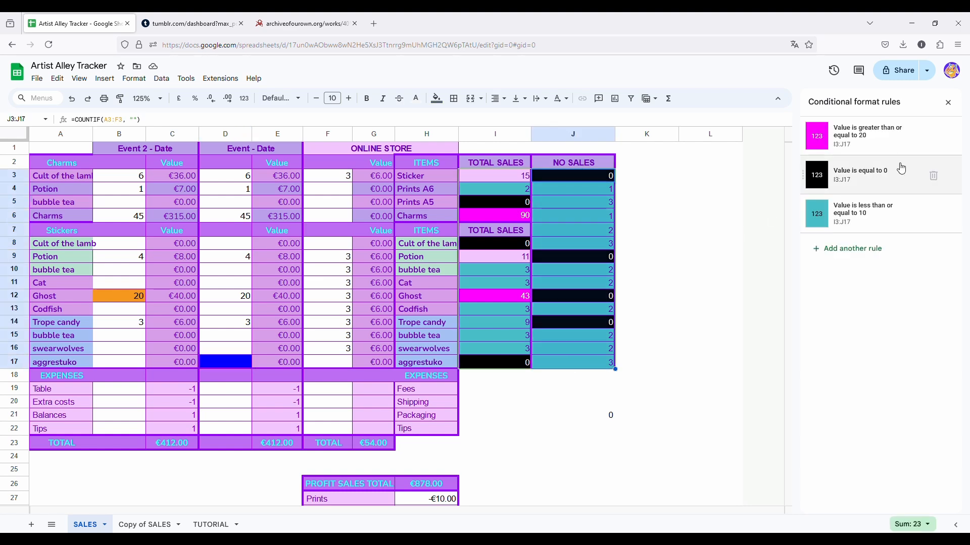
left_click(933, 137)
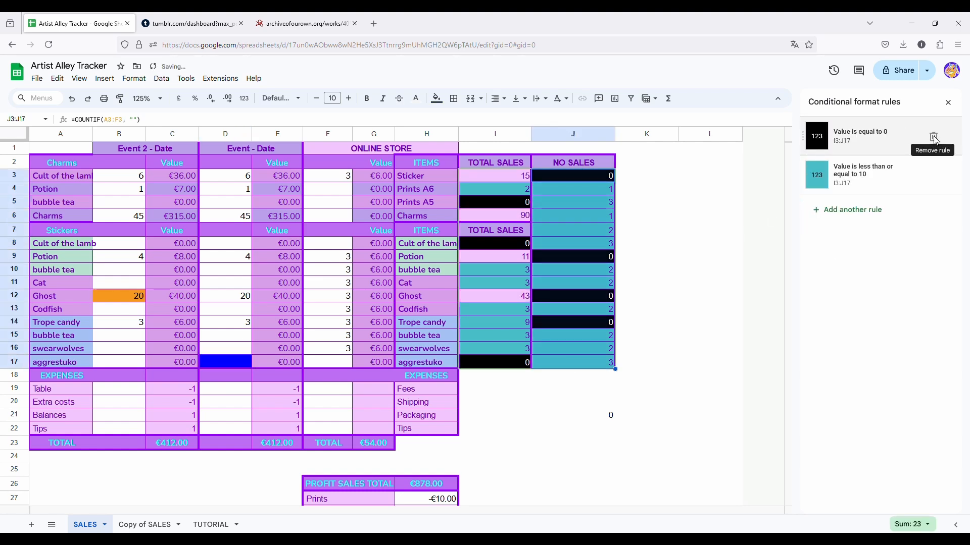
left_click(933, 137)
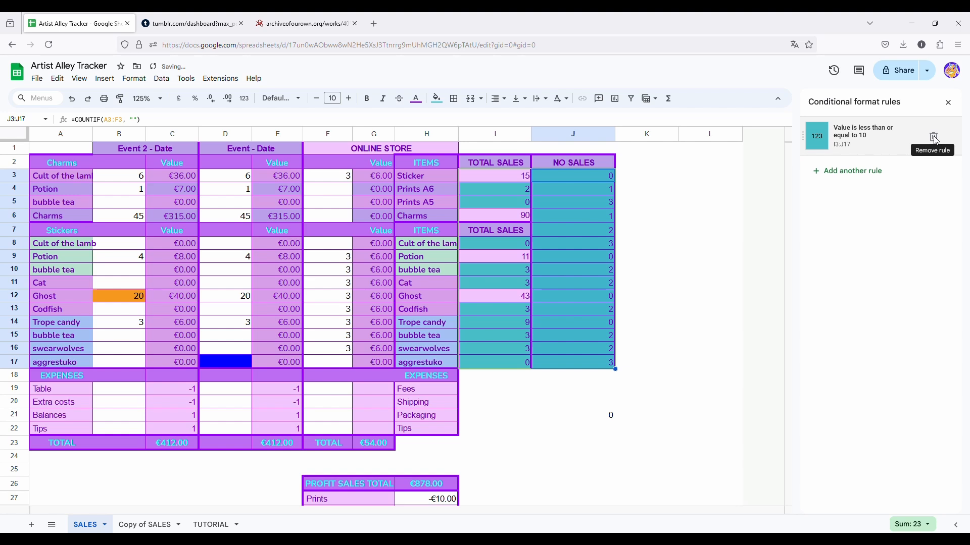
left_click(933, 137)
Examine the NO SALES counts in J3:J17 alongside the TOTAL SALES column.
left_click(603, 218)
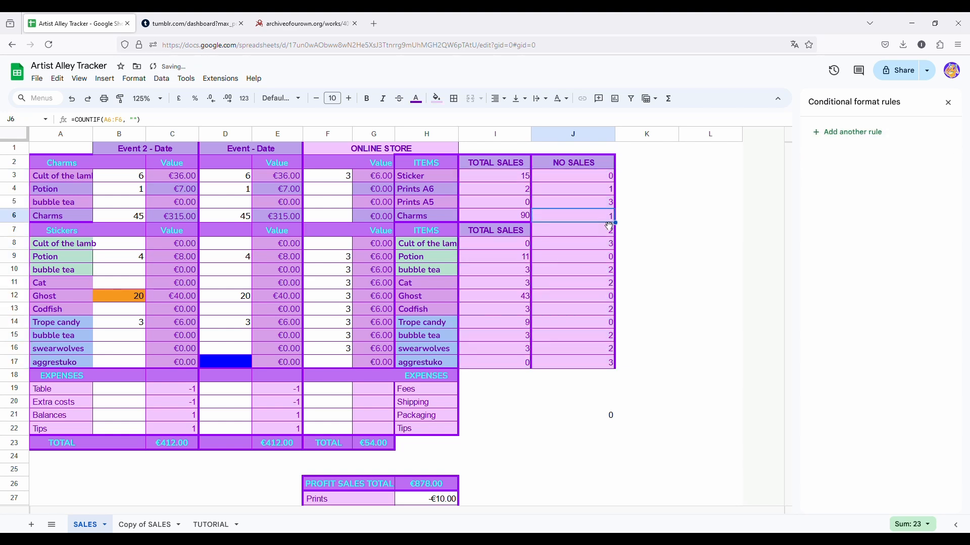
left_click_drag(586, 176, 596, 363)
left_click(629, 283)
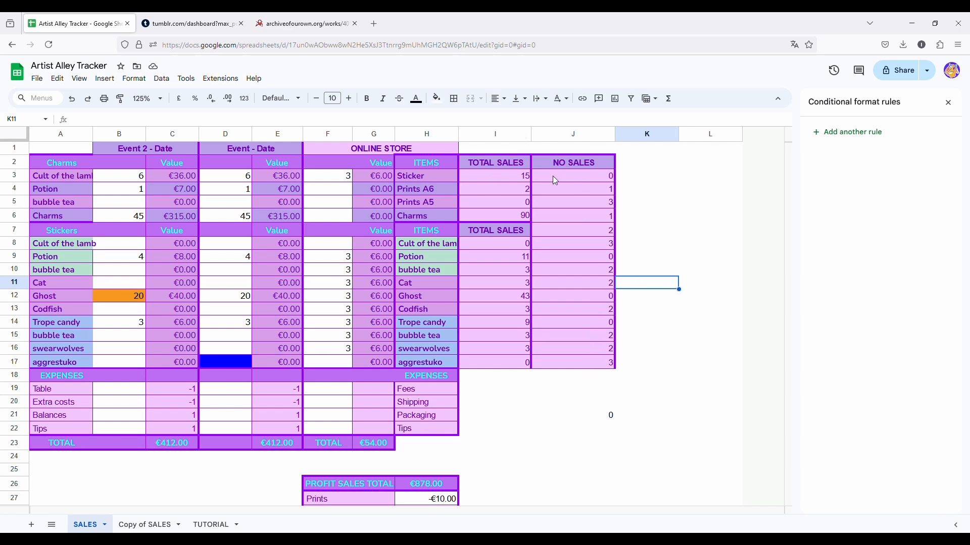
left_click_drag(565, 176, 585, 190)
left_click(629, 244)
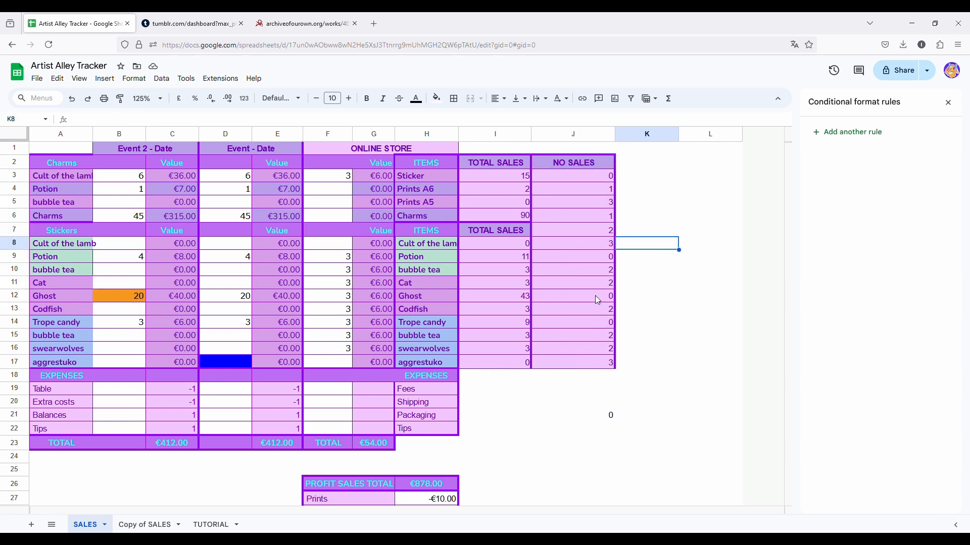
left_click(589, 174)
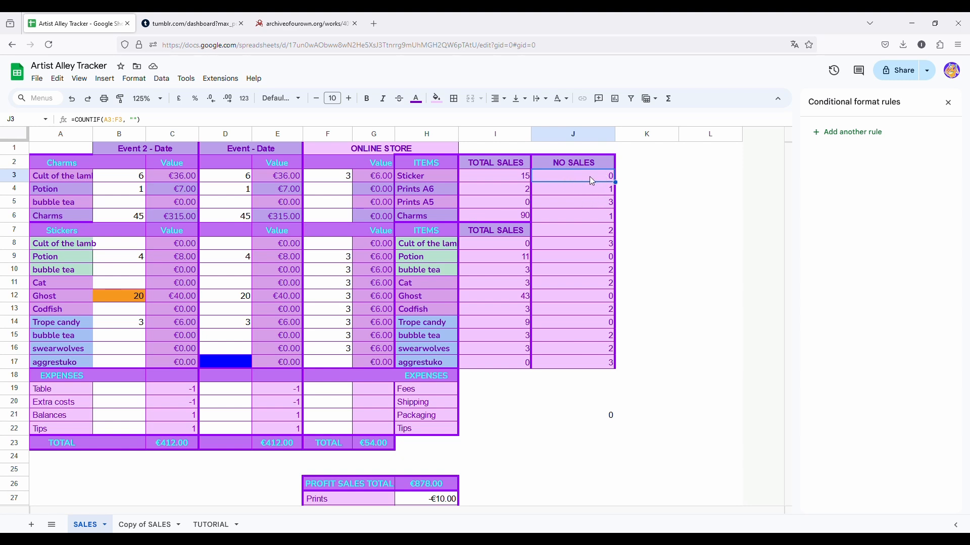
left_click(511, 206)
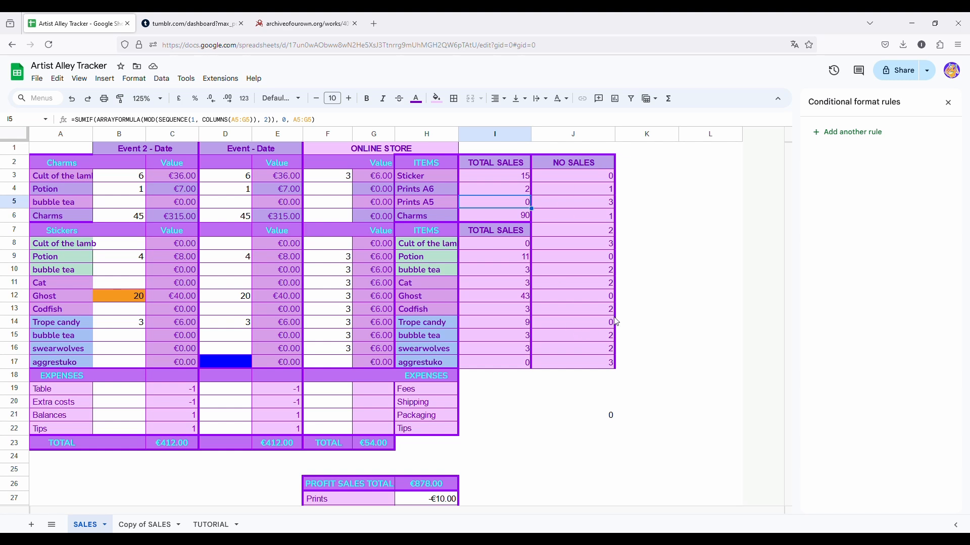
Clear the leftover COUNTIF formula from cell J21 below the NO SALES column.
left_click(590, 419)
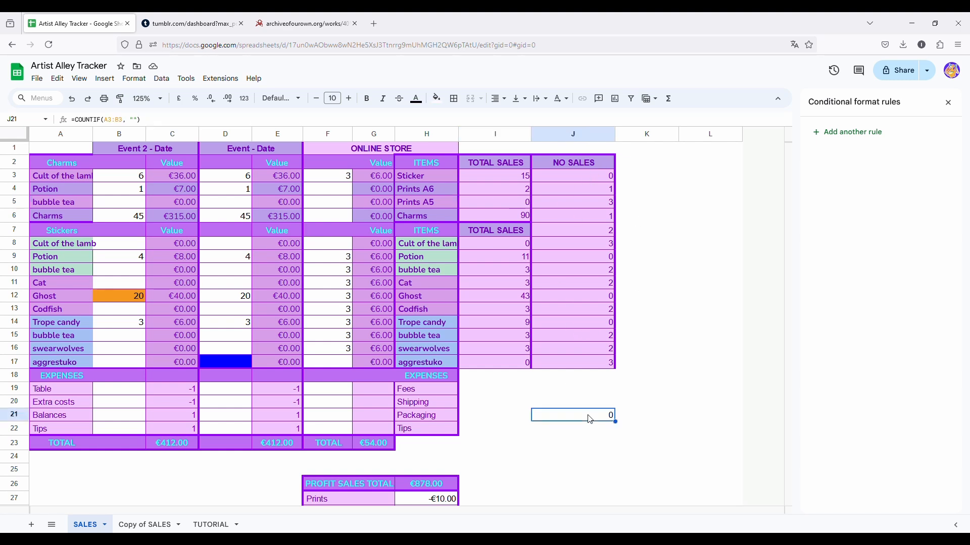
key("Delete")
key("Up")
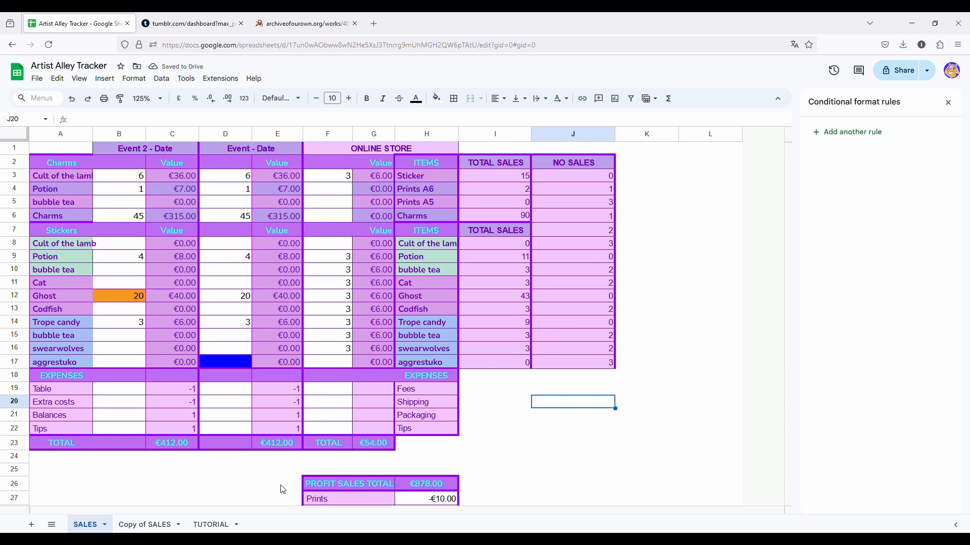
Review the TUTORIAL sheet's instructions from the extra tracking sections back up to changing prices and adding events.
left_click(211, 524)
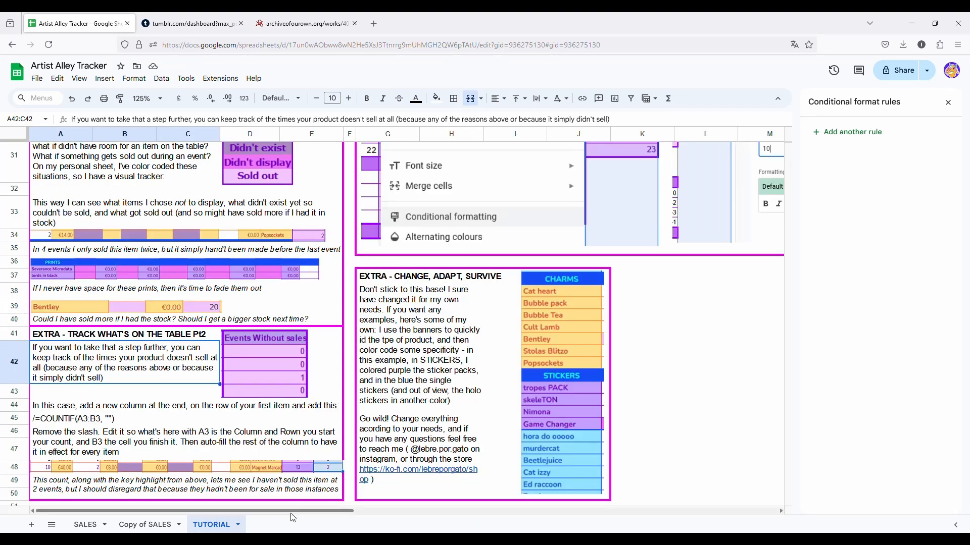
scroll(296, 435, "up", 5)
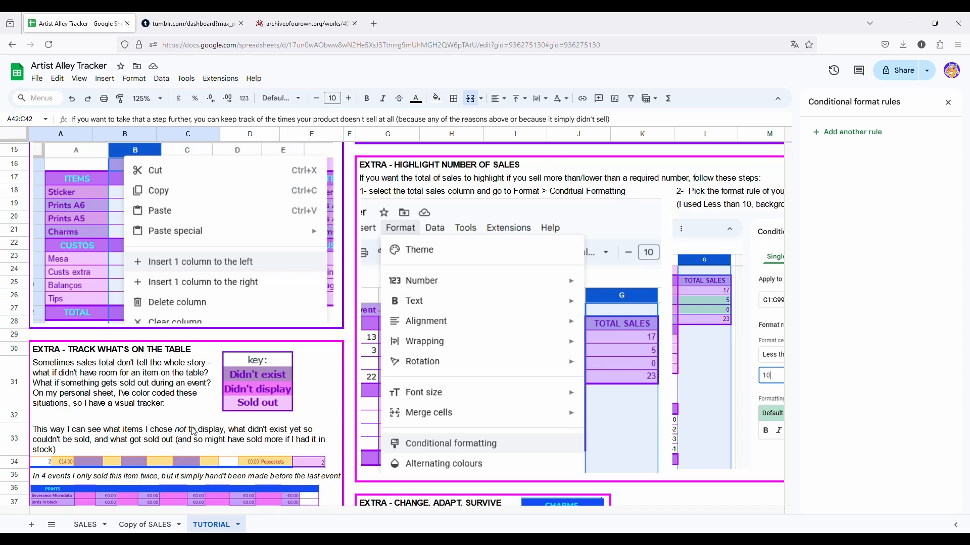
scroll(194, 432, "up", 5)
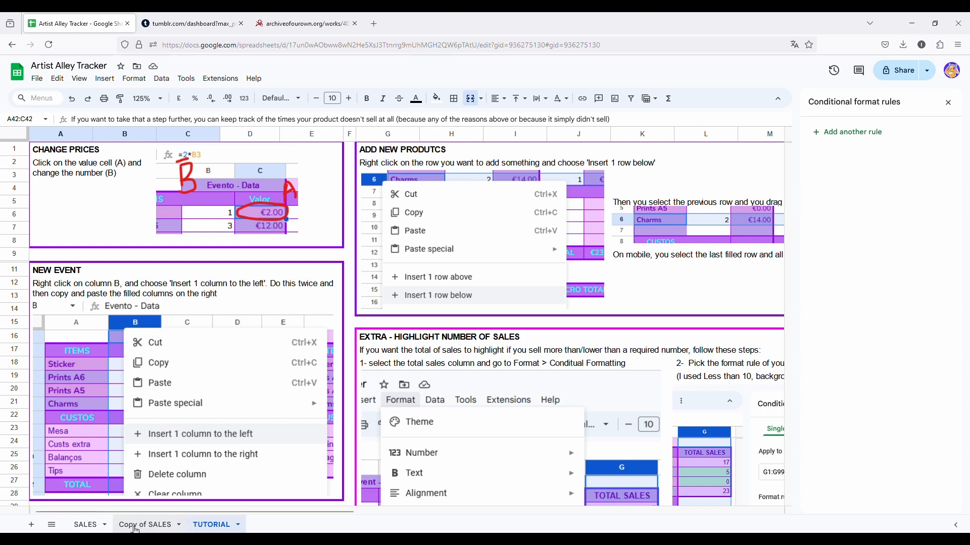
Return to the SALES sheet and examine Event 2's Table, Extra costs, Balances and Tips values in C19:C22 alongside the profit table.
left_click(93, 526)
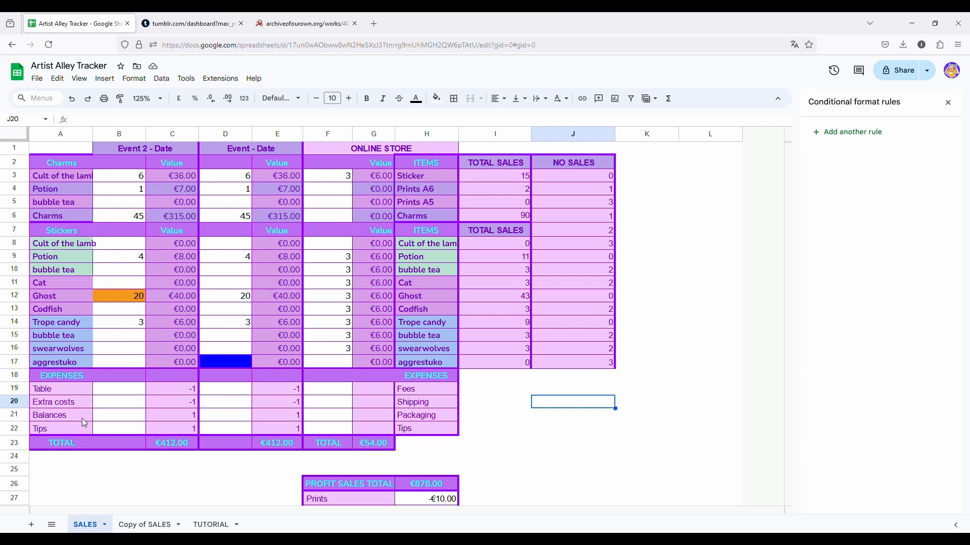
left_click(178, 392)
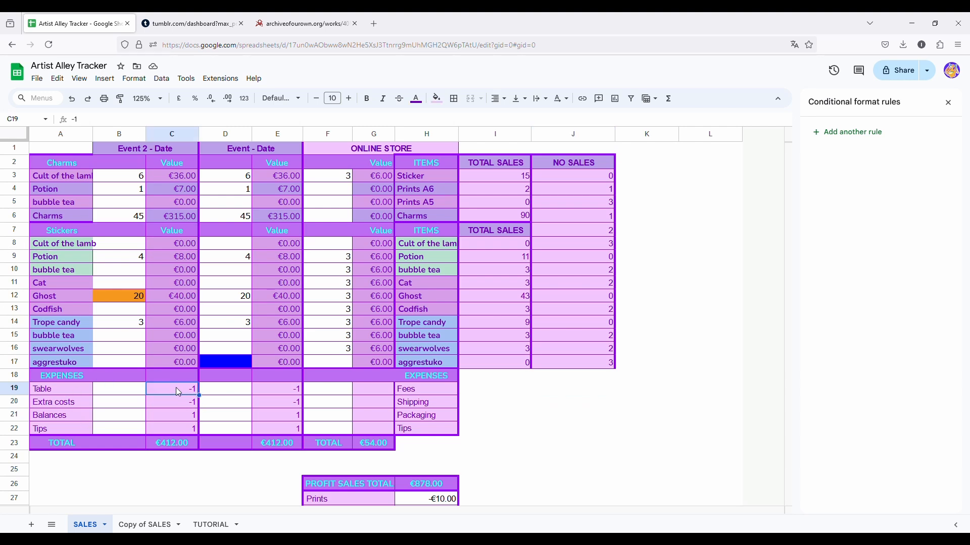
scroll(178, 392, "down", 3)
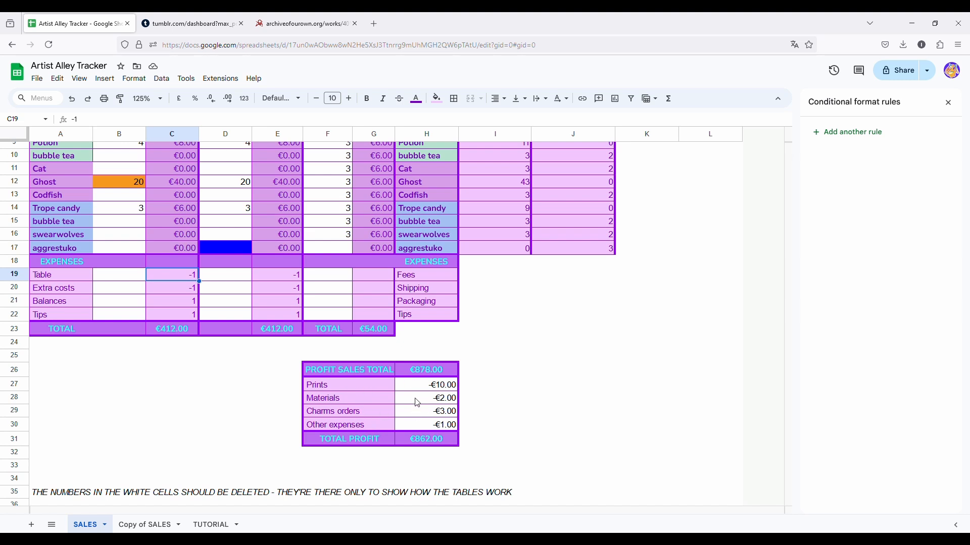
scroll(417, 402, "up", 2)
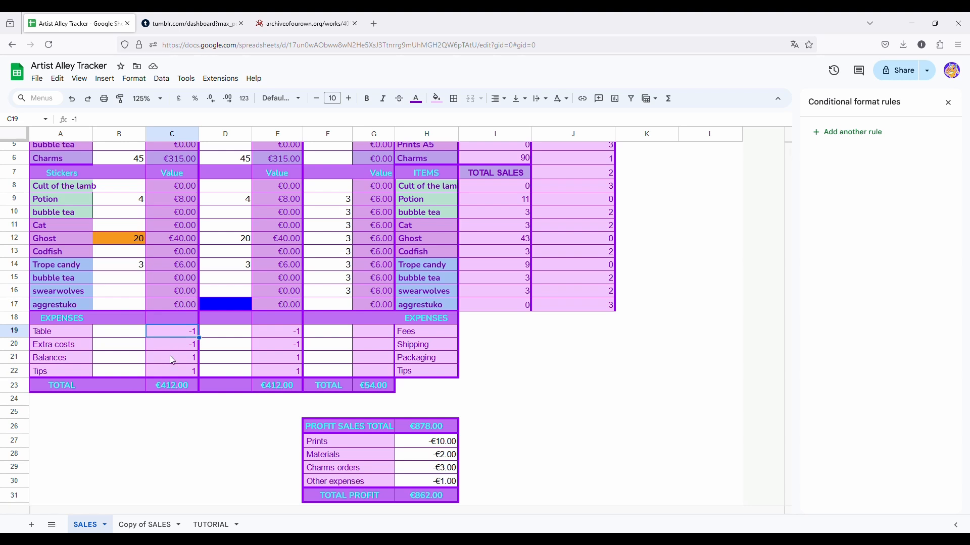
left_click(178, 371)
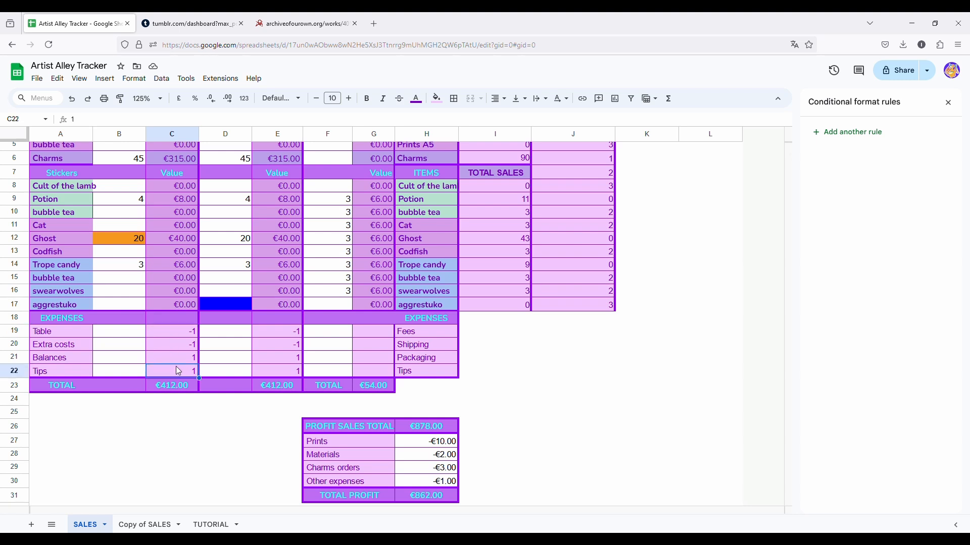
left_click(180, 363)
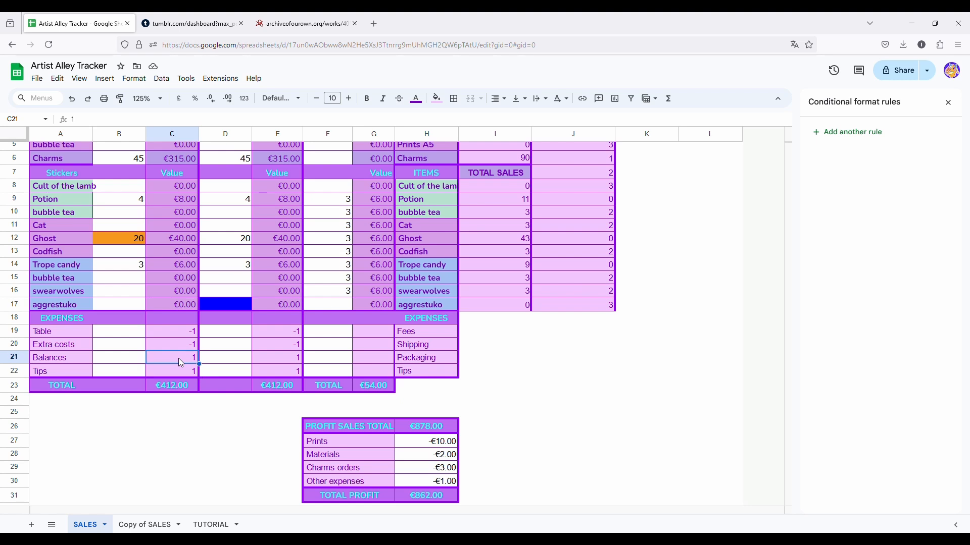
scroll(180, 363, "up", 3)
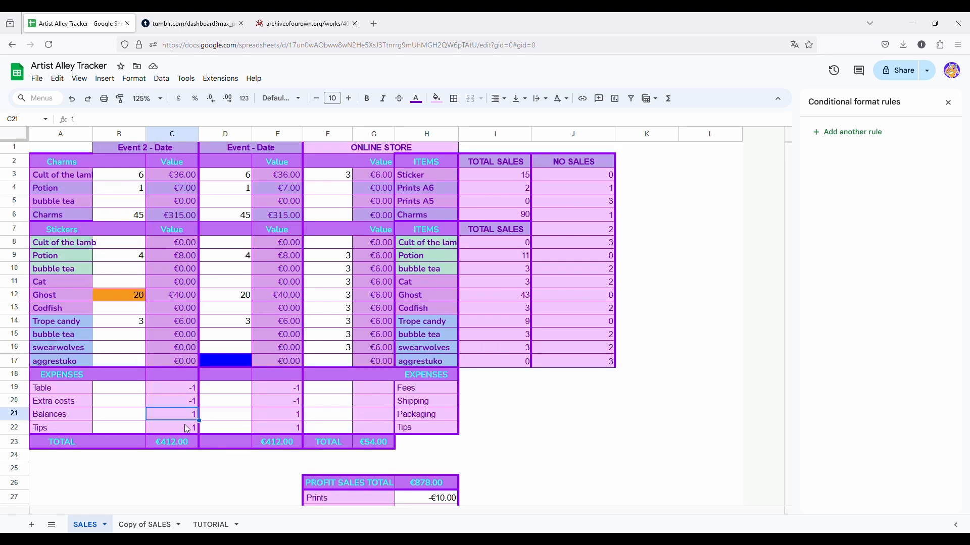
left_click(174, 406)
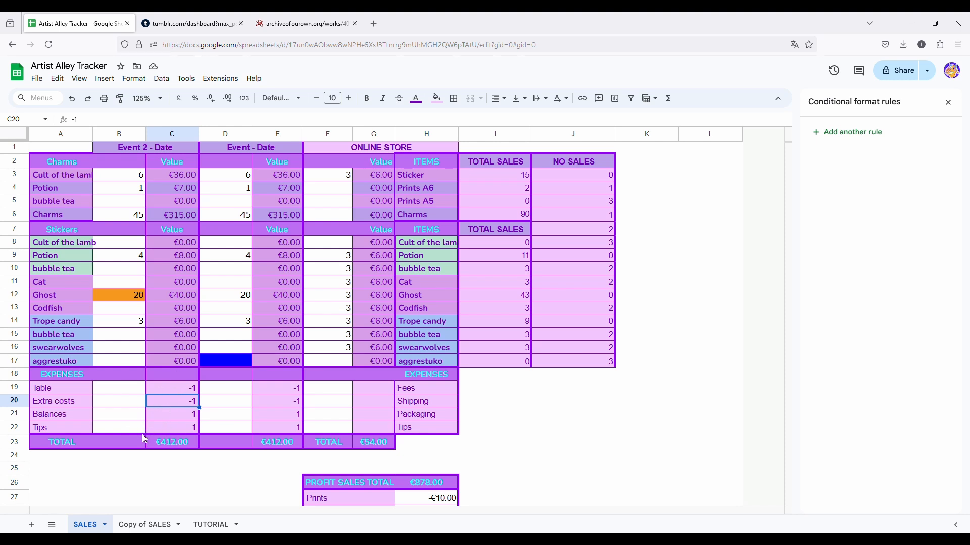
Examine the online store expense labels from Fees to Tips in H19:H22, plus the production expenses in the profit table.
left_click(432, 391)
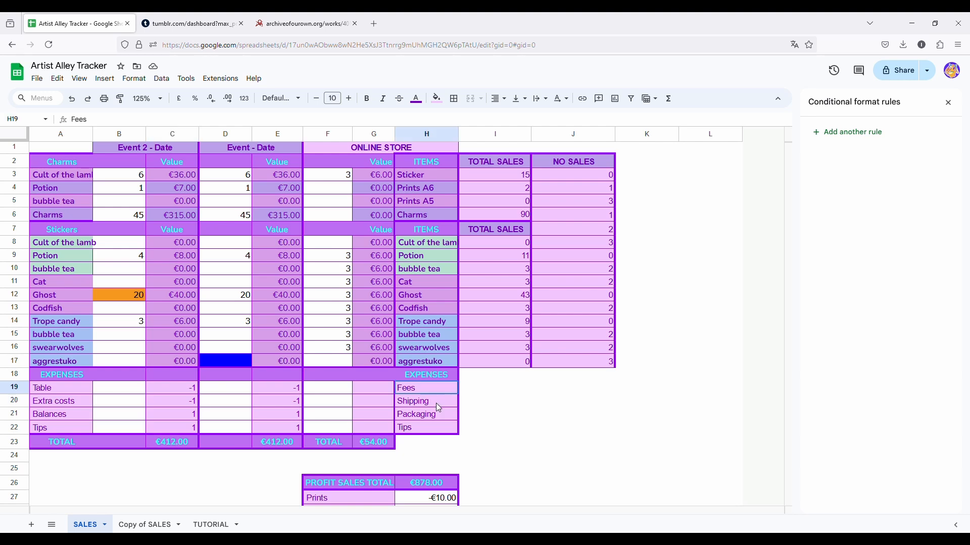
left_click_drag(437, 405, 440, 410)
left_click(439, 426)
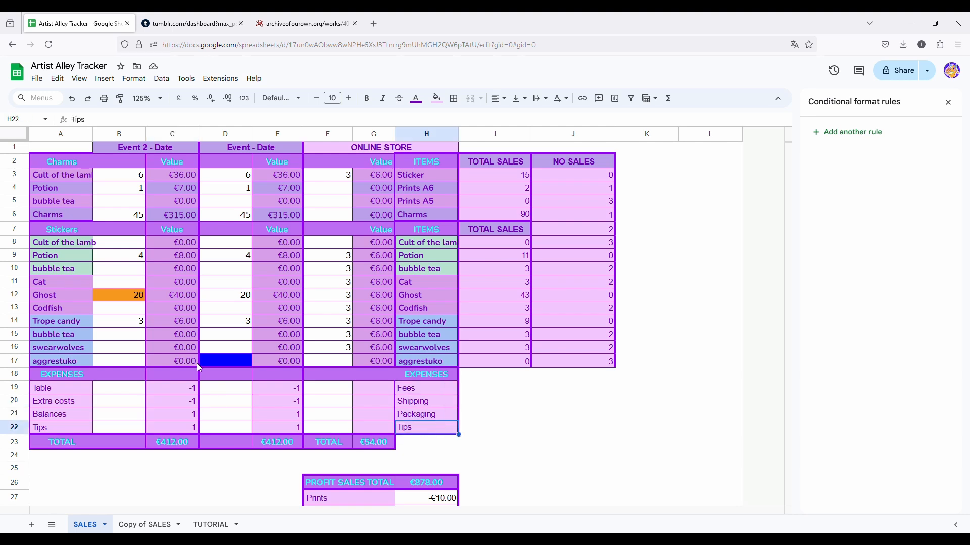
scroll(318, 478, "down", 3)
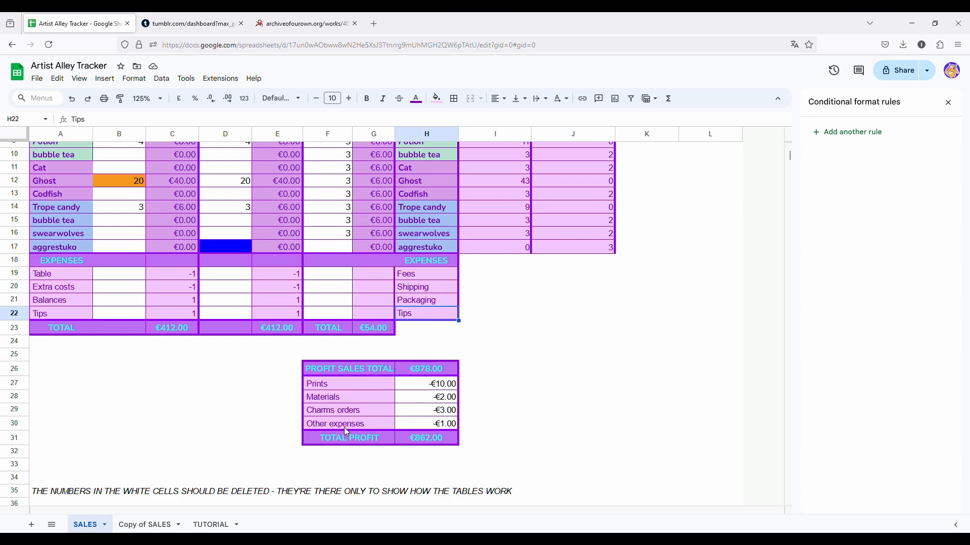
scroll(457, 303, "up", 3)
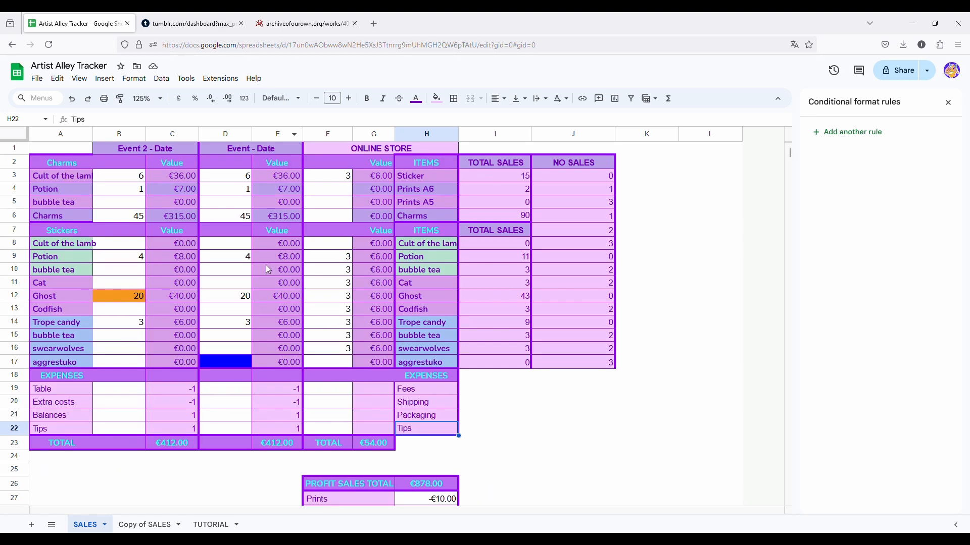